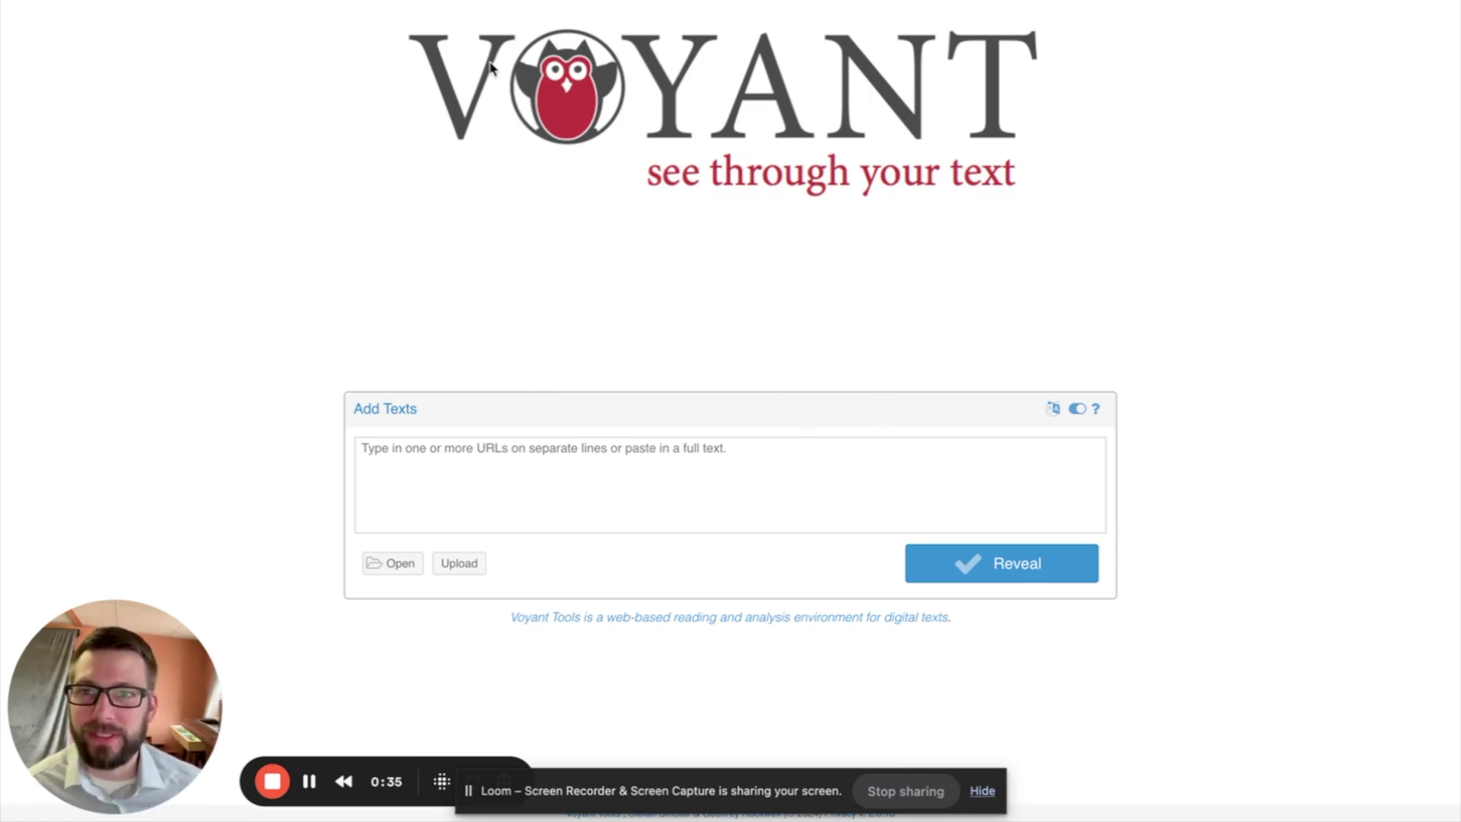
# Switch to the Peak Integrative Medicine case study post on the journey to motherhood and copy its web address
pyautogui.click(386, 476)
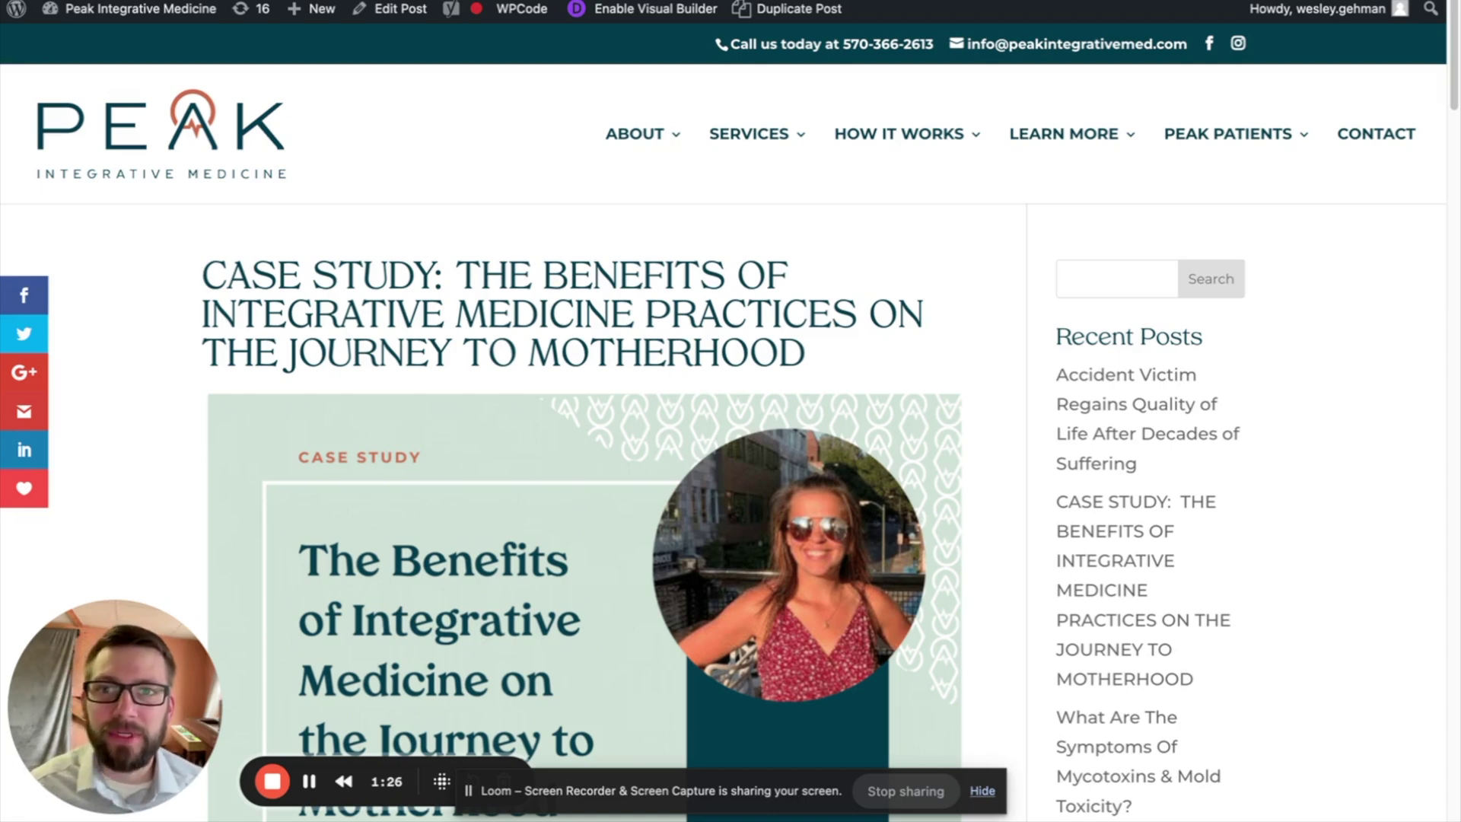
pyautogui.click(540, 1)
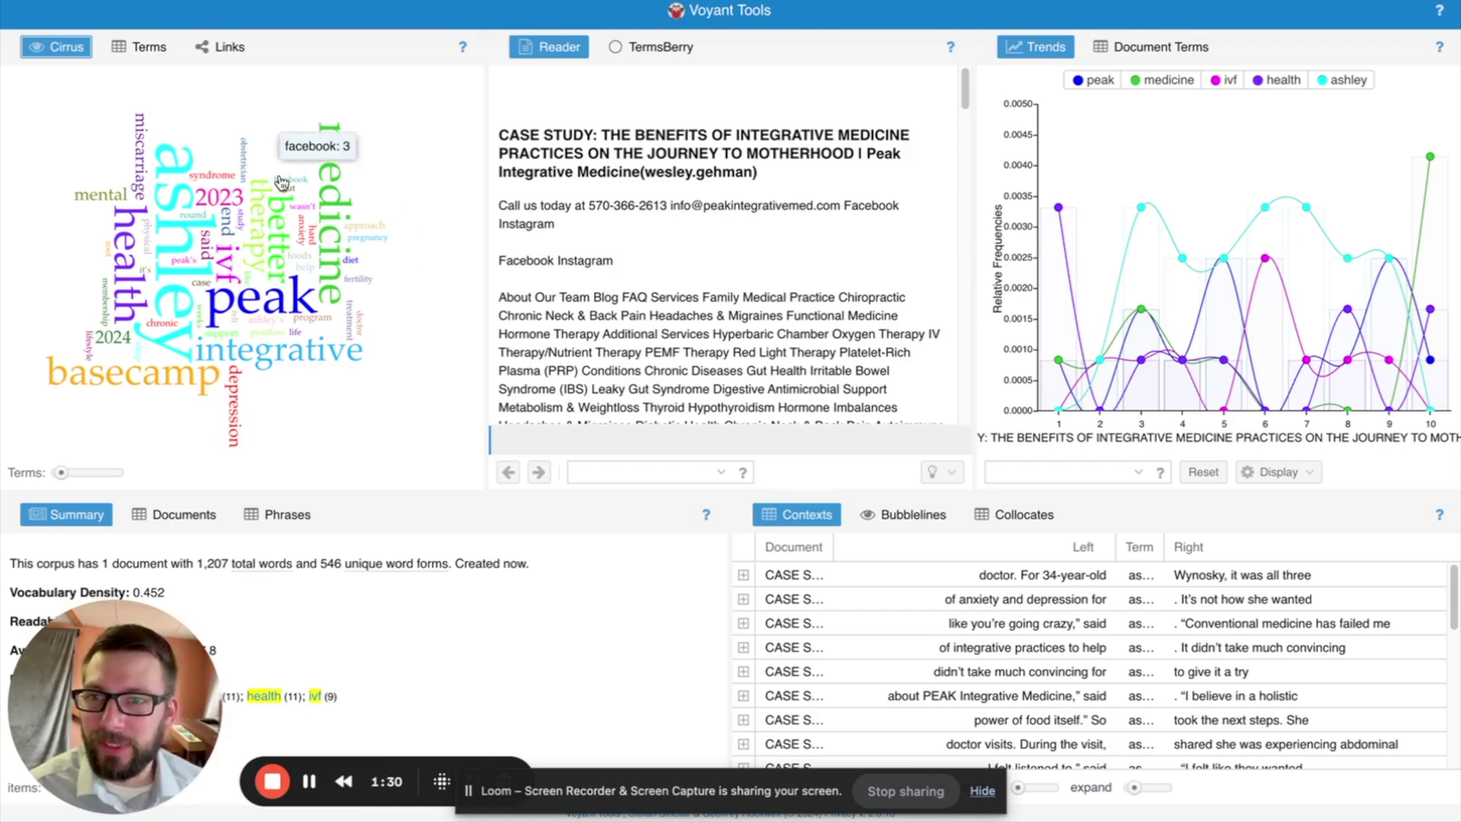
pyautogui.click(365, 0)
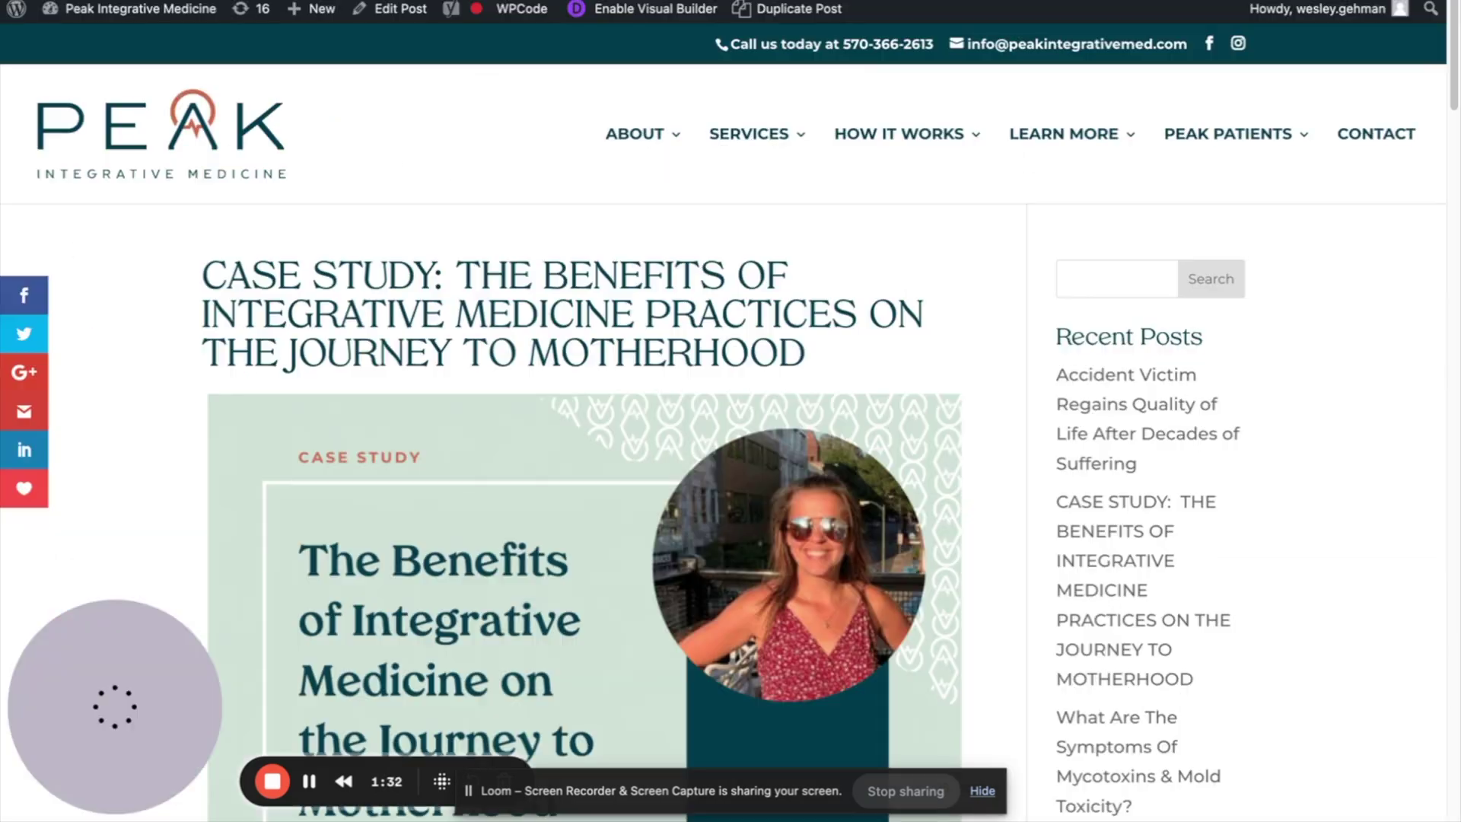
pyautogui.rightClick(352, 1)
pyautogui.click(423, 126)
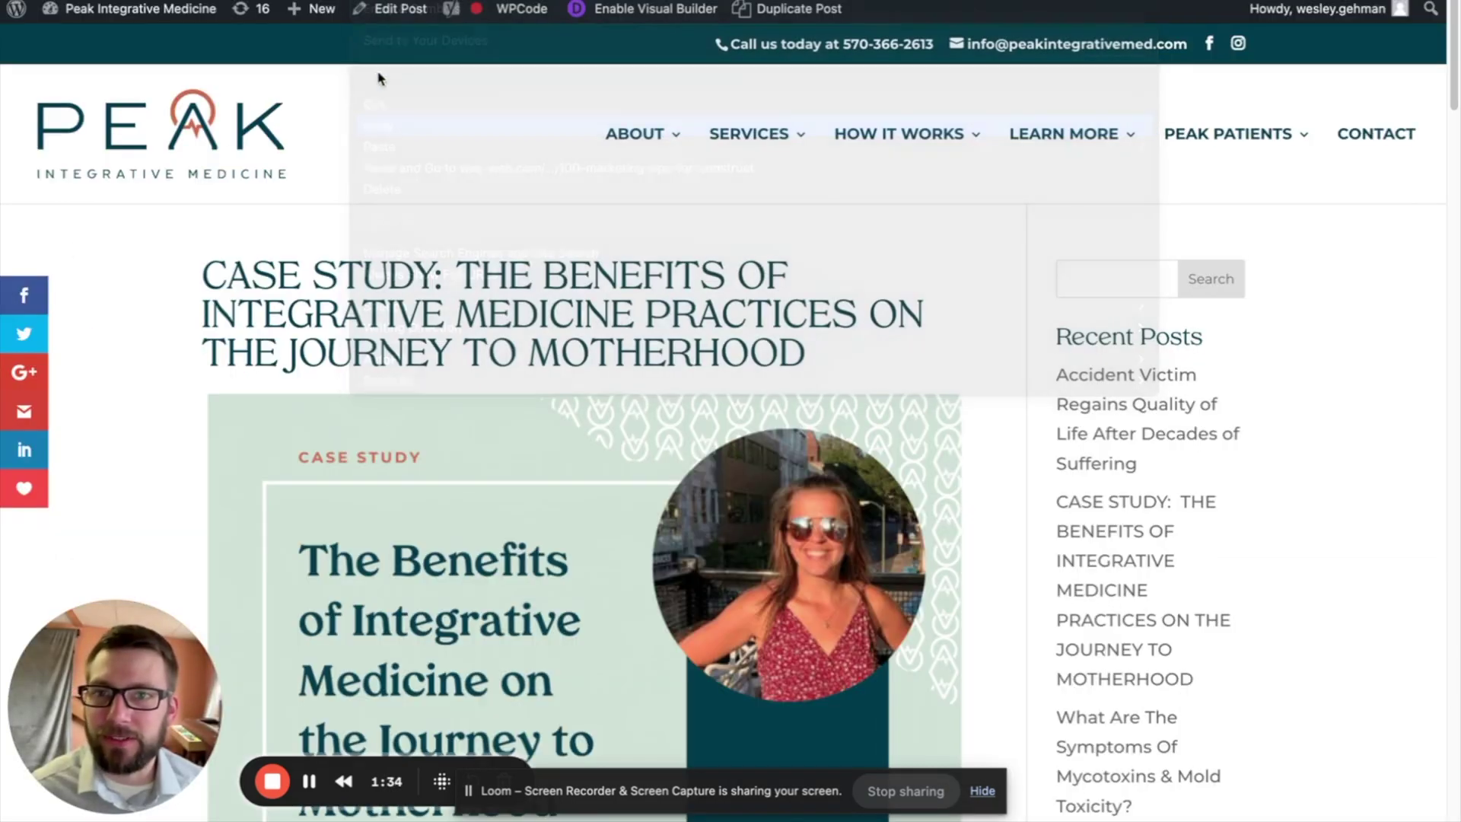
pyautogui.click(395, 1)
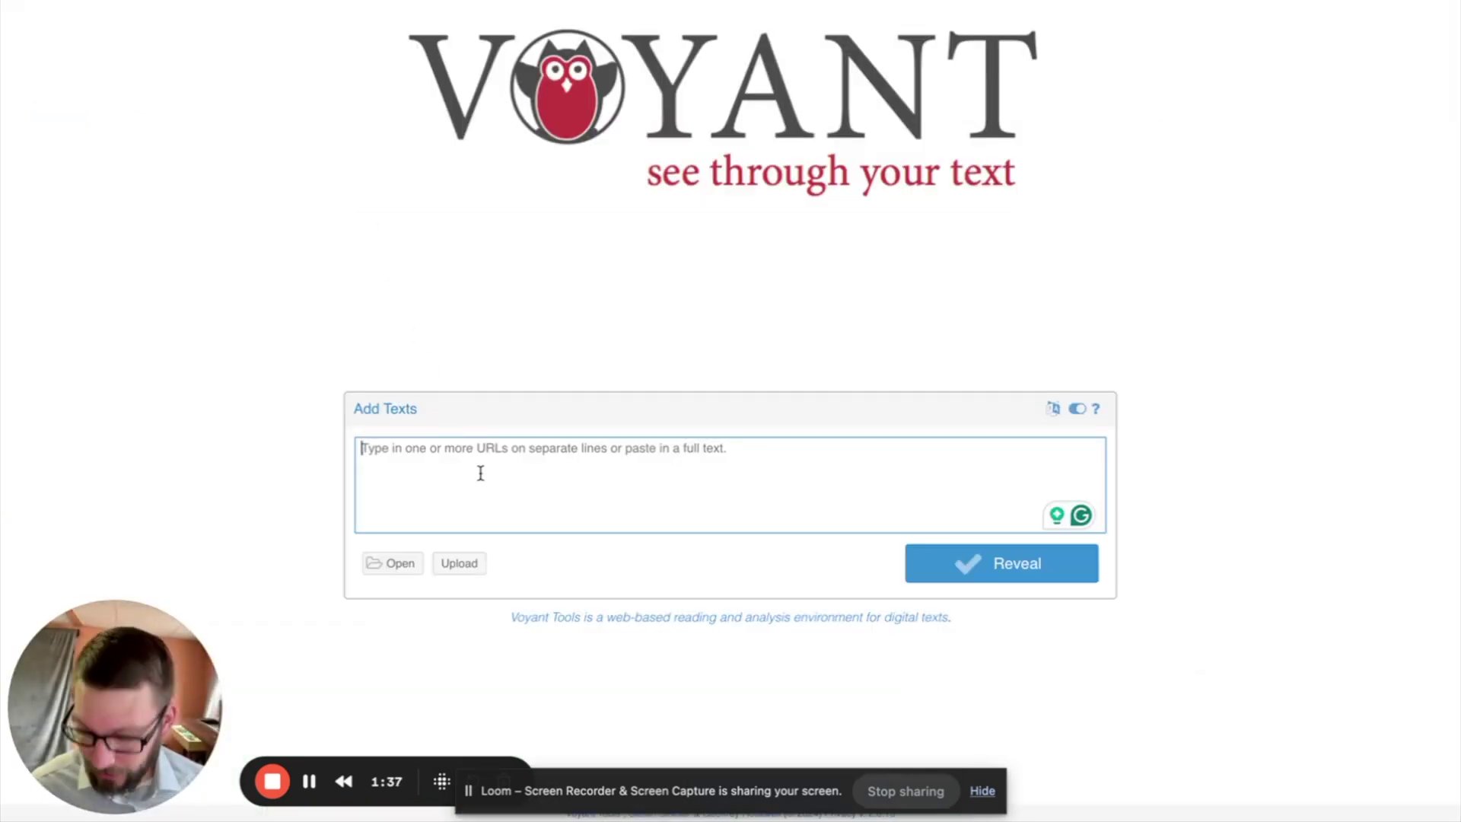
pyautogui.write('https://peakintegrativemed.com/case-study-the-benefits-of-integrative-medicine-practices-on-the-journey-to-motherhood/')
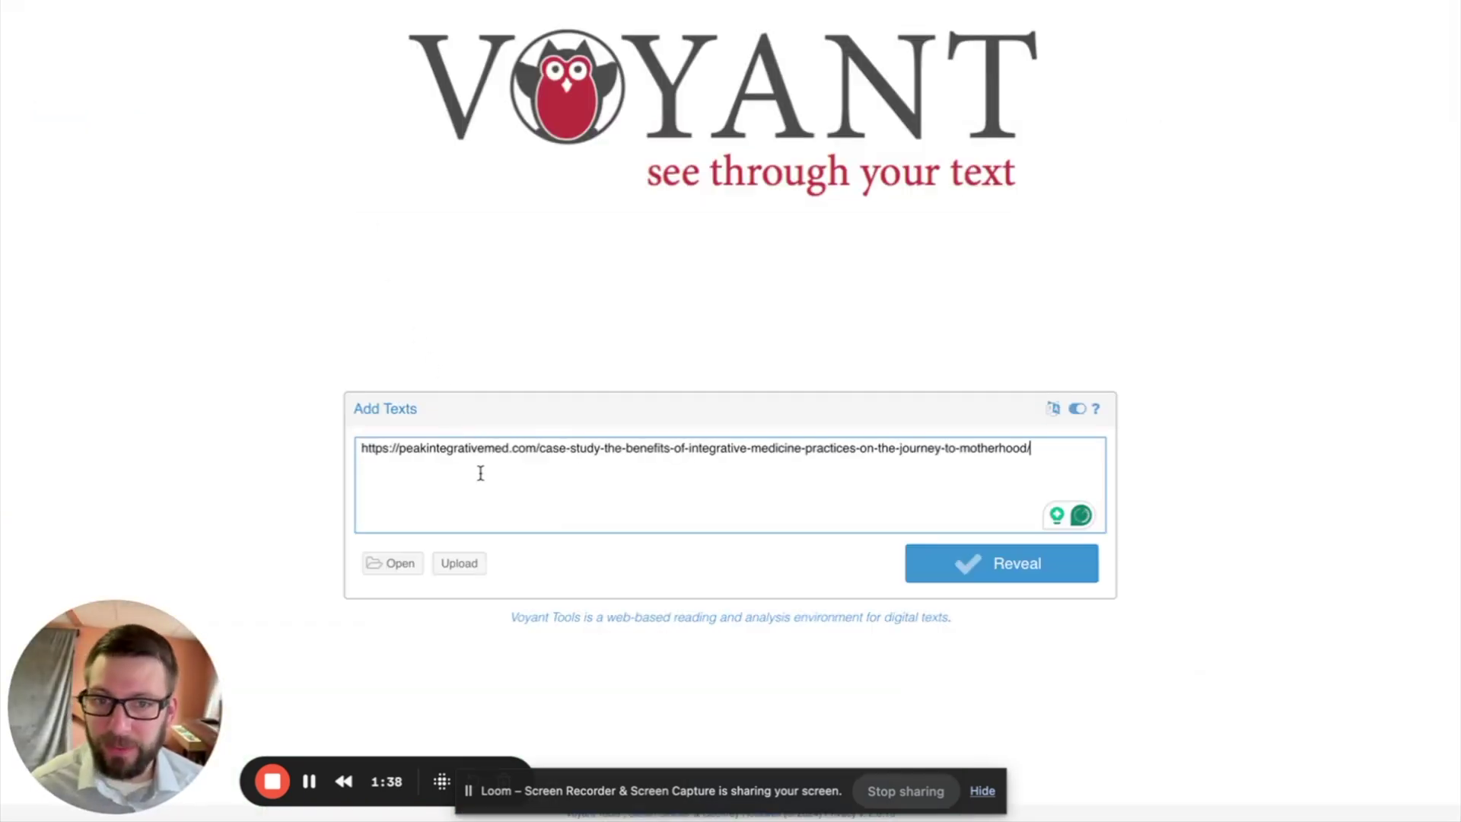
pyautogui.click(1015, 578)
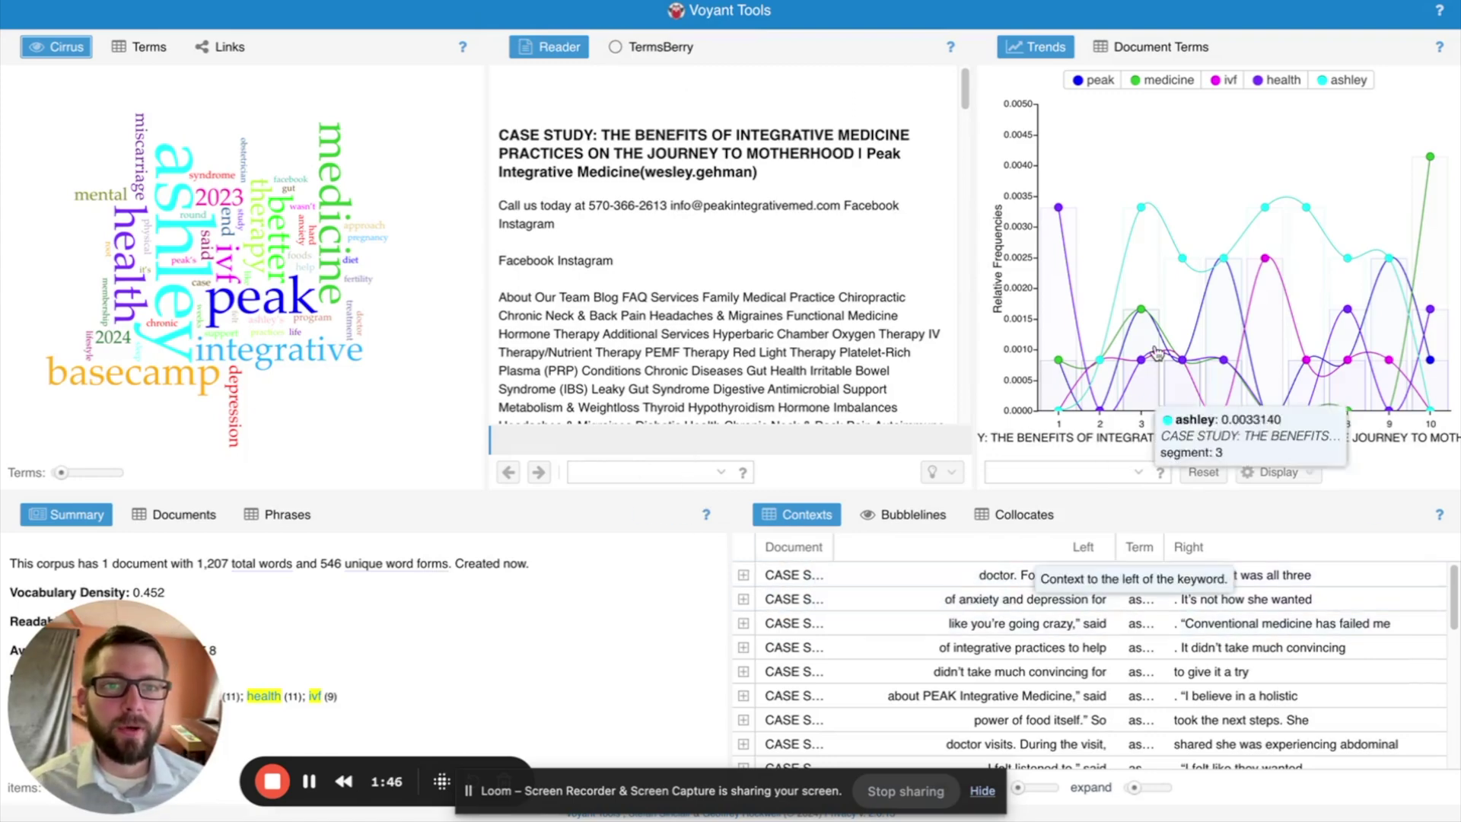
# Hide the peak, medicine, health and patient's first name series in the Trends chart, leaving only ivf plotted
pyautogui.moveTo(1131, 207)
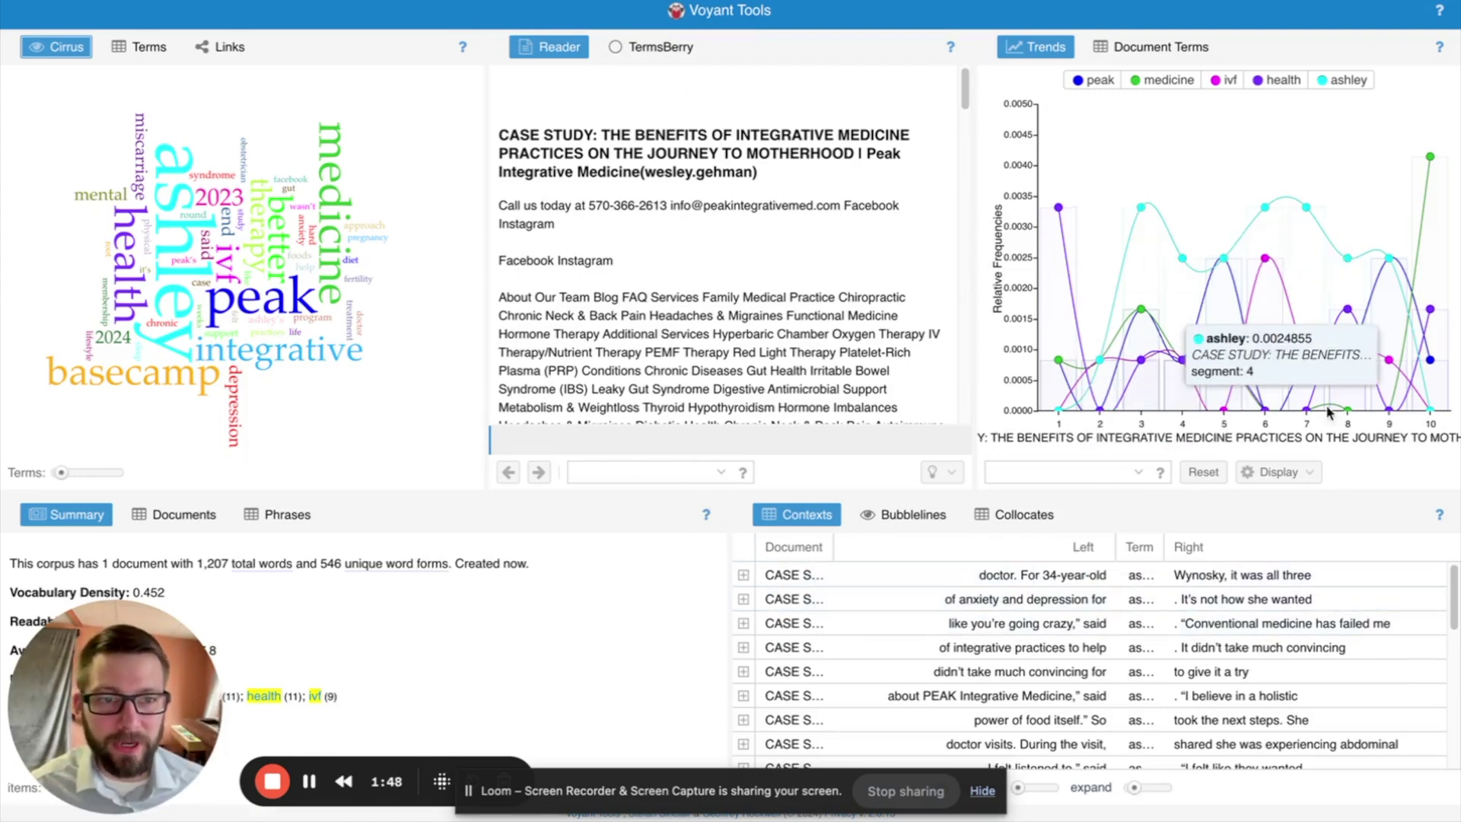
pyautogui.moveTo(1140, 347)
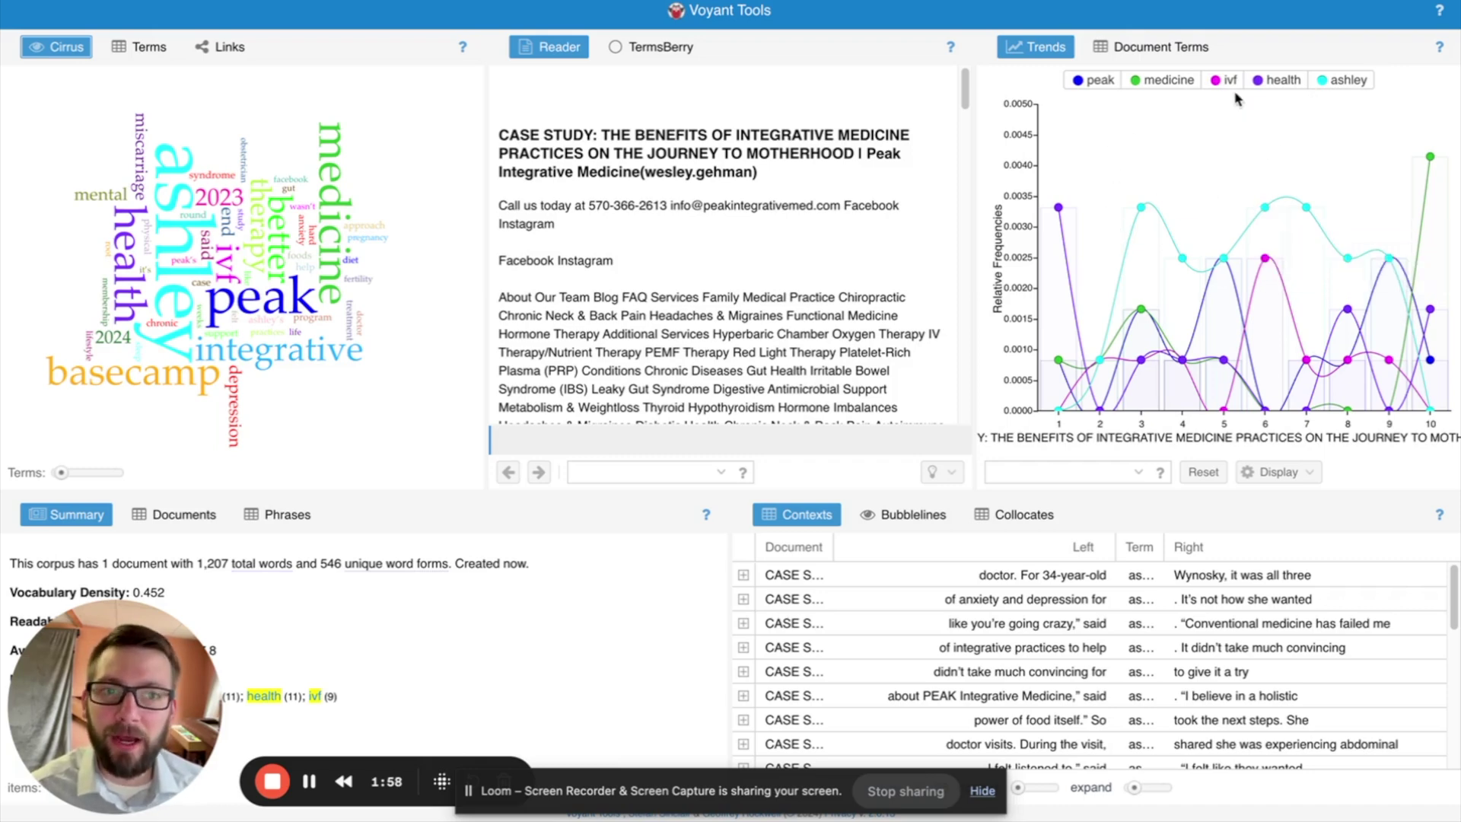
pyautogui.click(1096, 80)
pyautogui.click(1164, 80)
pyautogui.click(1279, 80)
pyautogui.click(1331, 82)
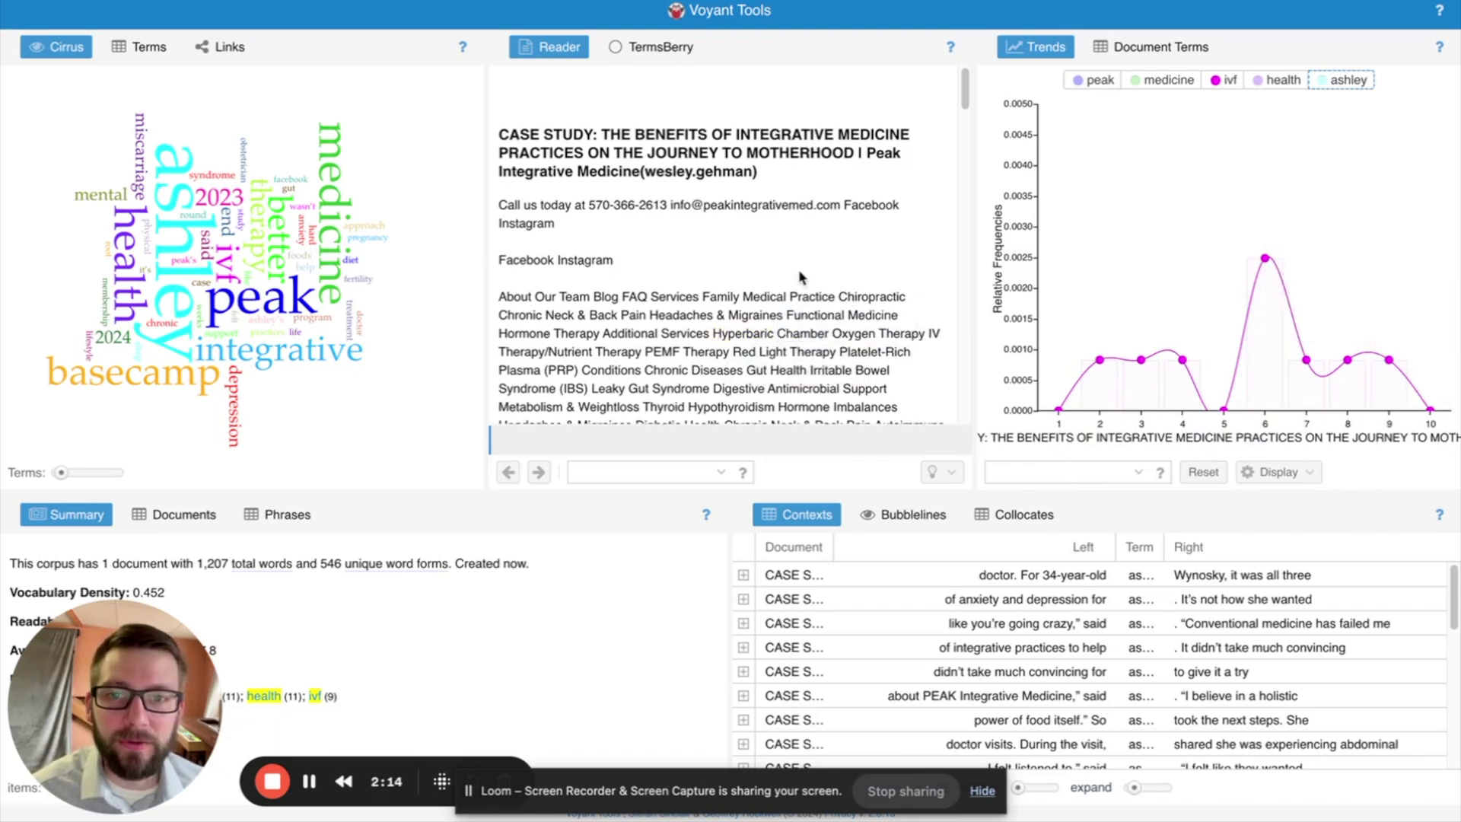
# Read through the case study text in the Reader to its end and compare the IVF passages with the ivf trend line
pyautogui.scroll(-10, 801, 276)
pyautogui.scroll(-6, 801, 276)
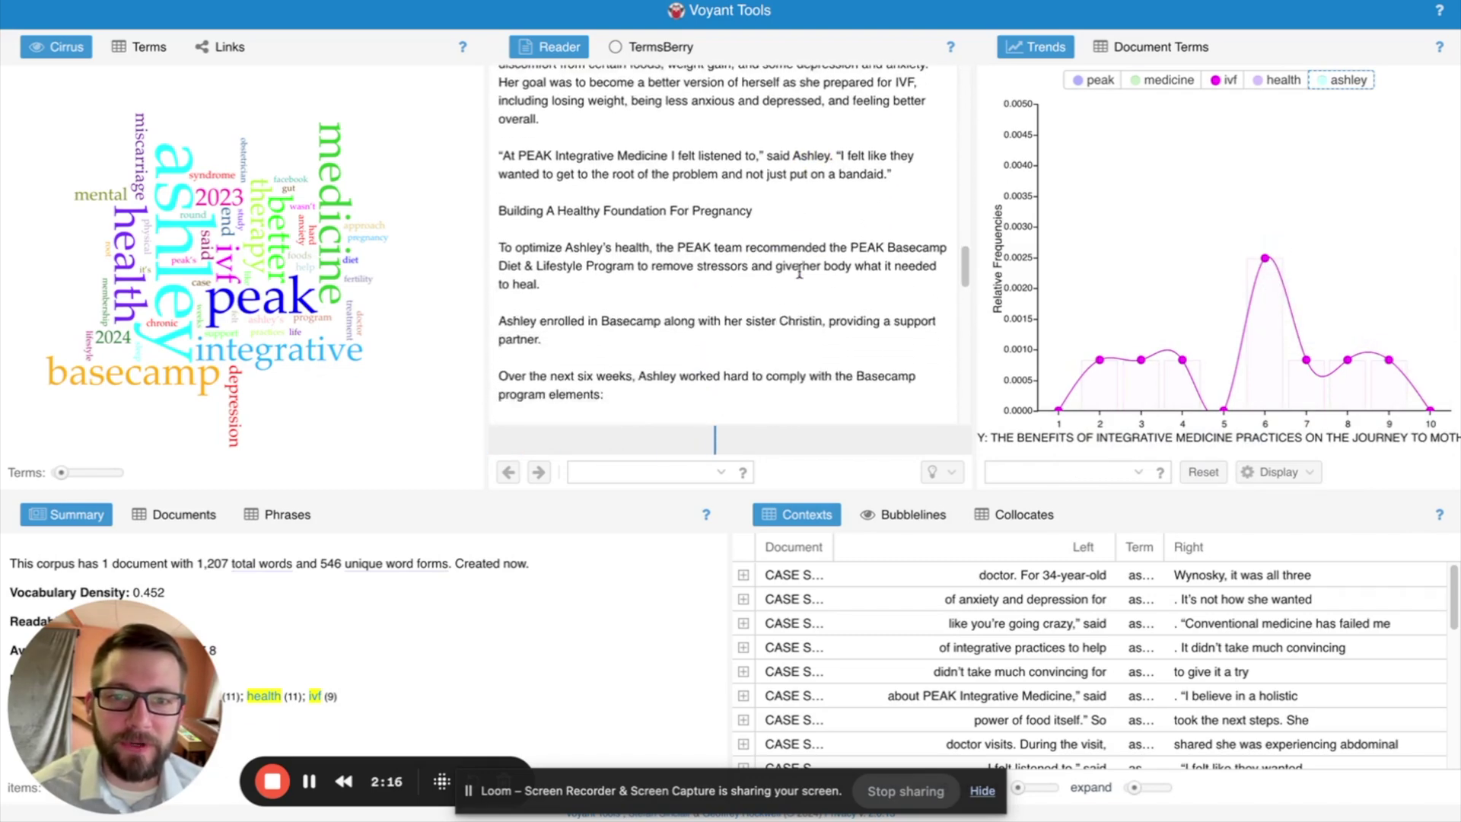
pyautogui.scroll(-3, 801, 277)
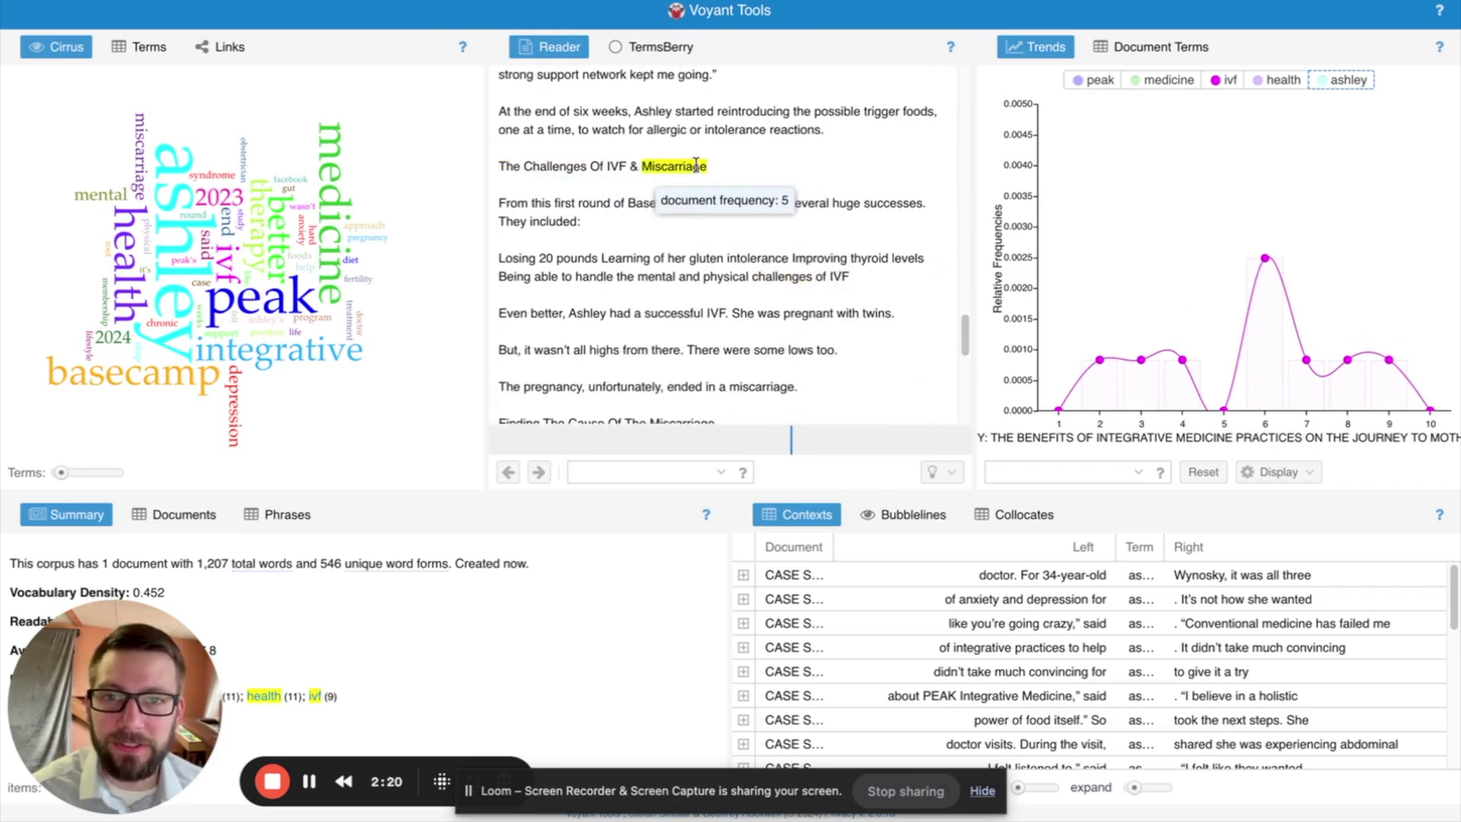
pyautogui.scroll(-8, 670, 259)
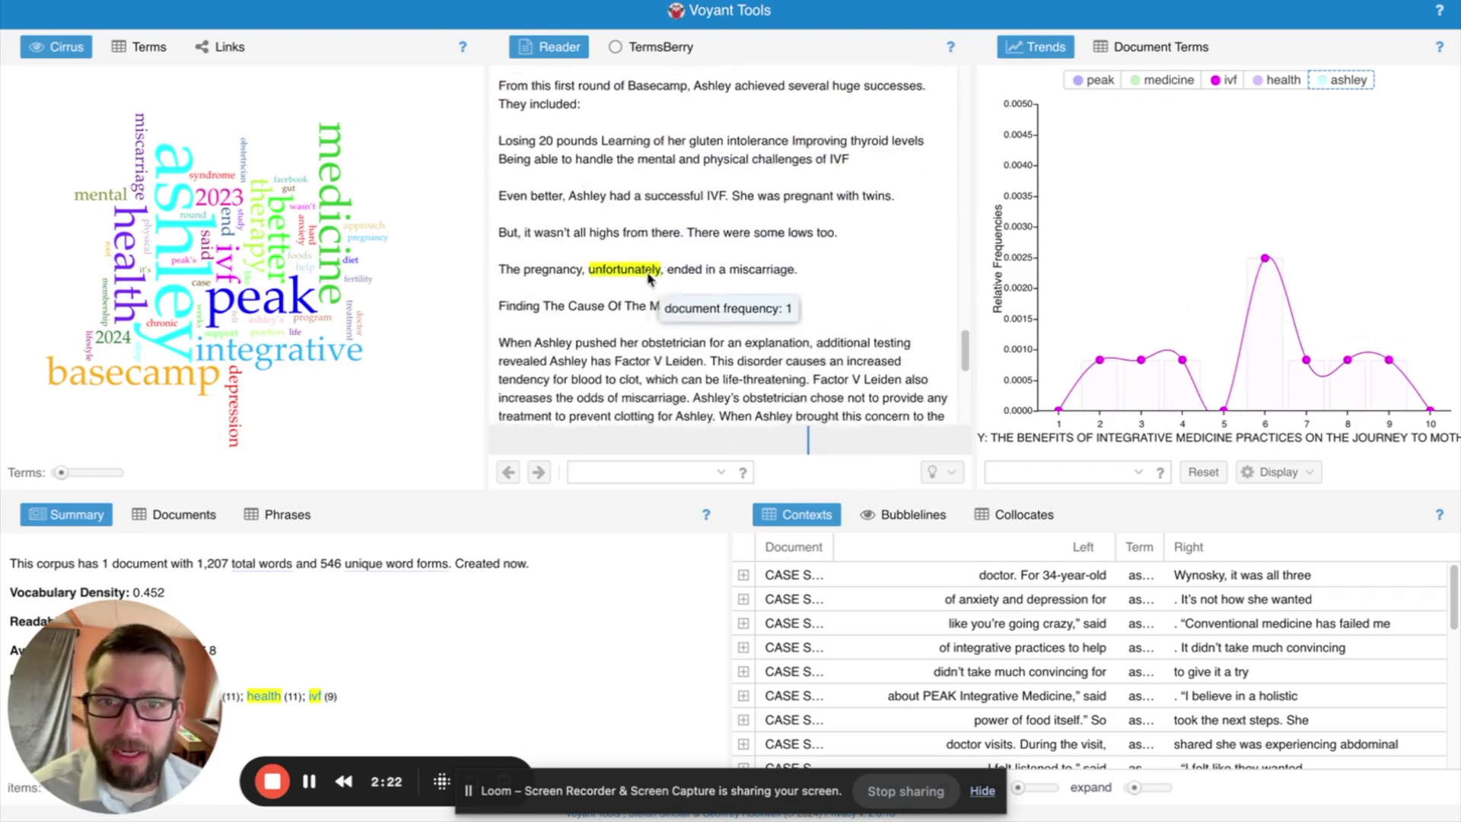
pyautogui.scroll(8, 799, 243)
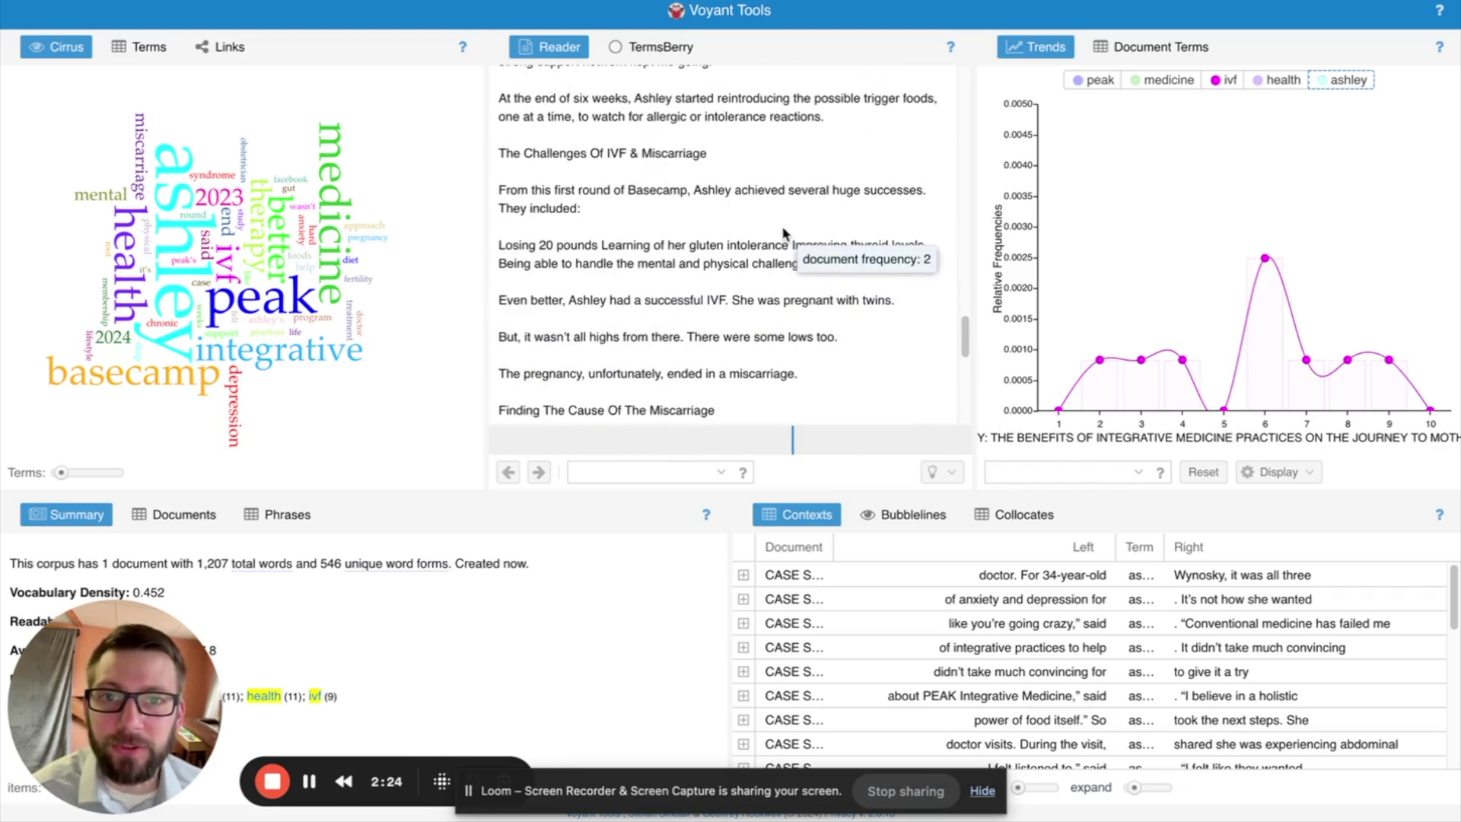
pyautogui.scroll(-18, 807, 236)
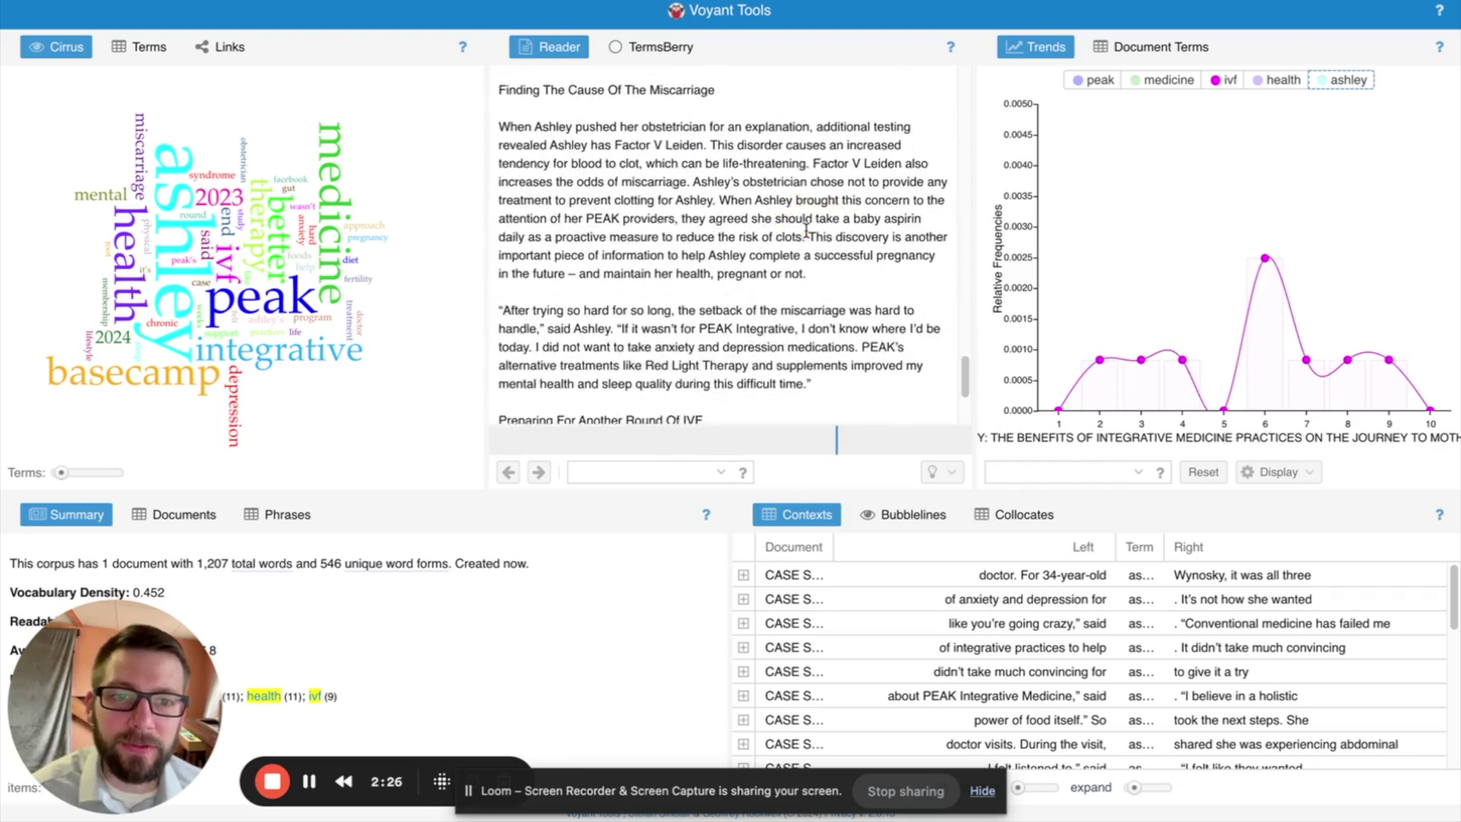
pyautogui.scroll(-20, 808, 236)
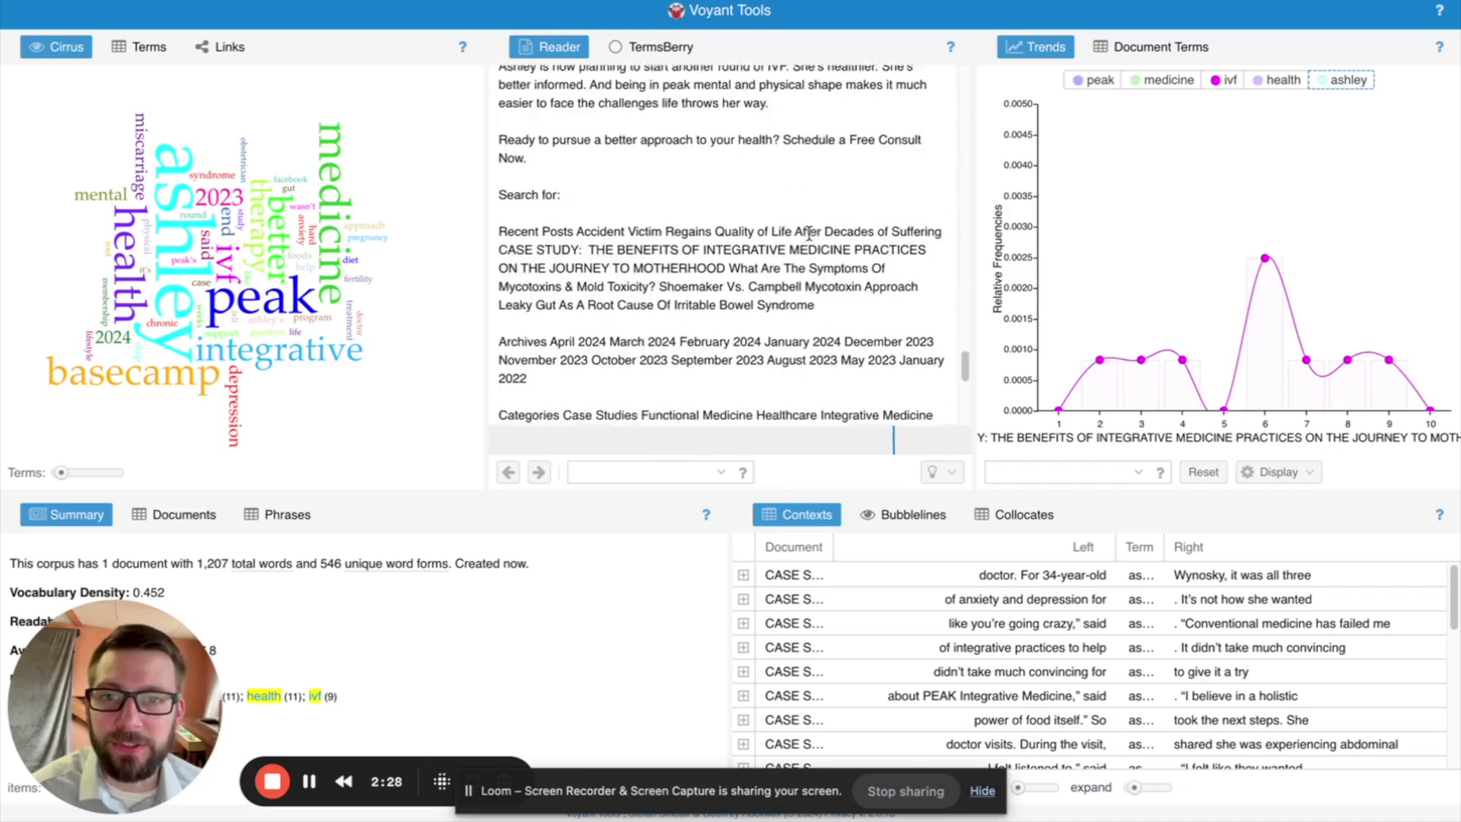
pyautogui.scroll(11, 811, 237)
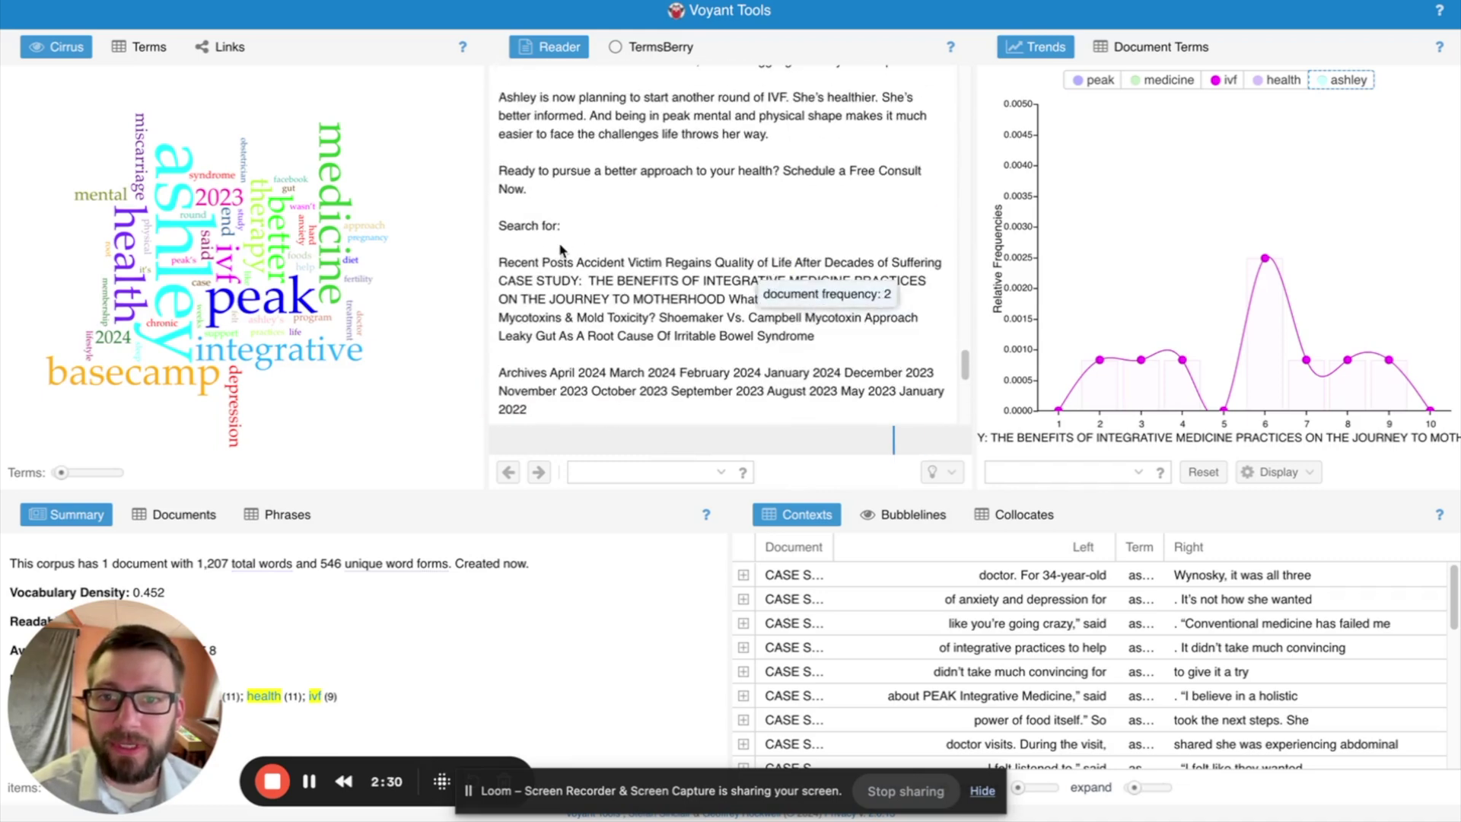
pyautogui.scroll(-11, 693, 285)
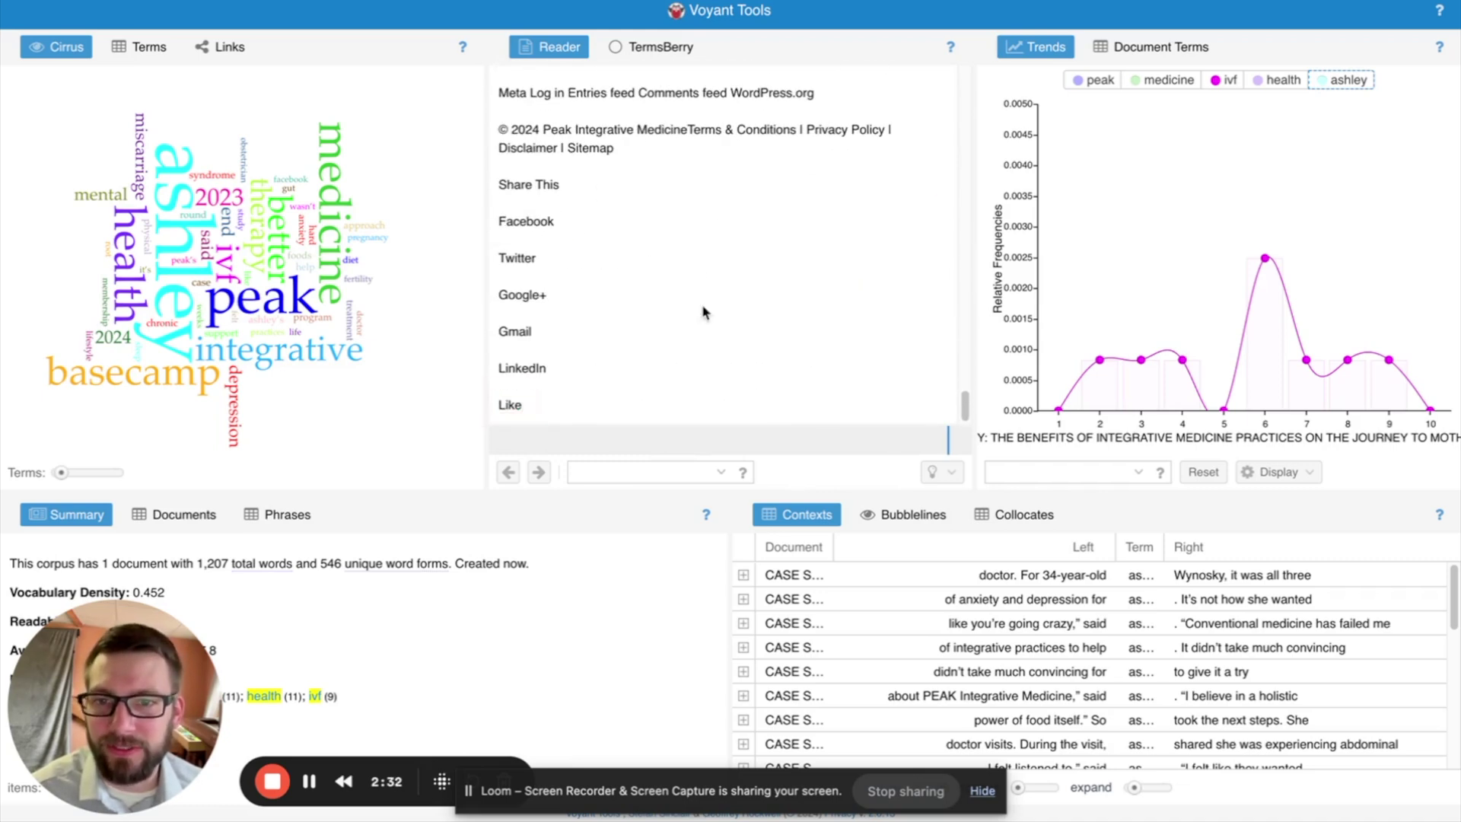
pyautogui.scroll(11, 757, 300)
pyautogui.scroll(11, 765, 295)
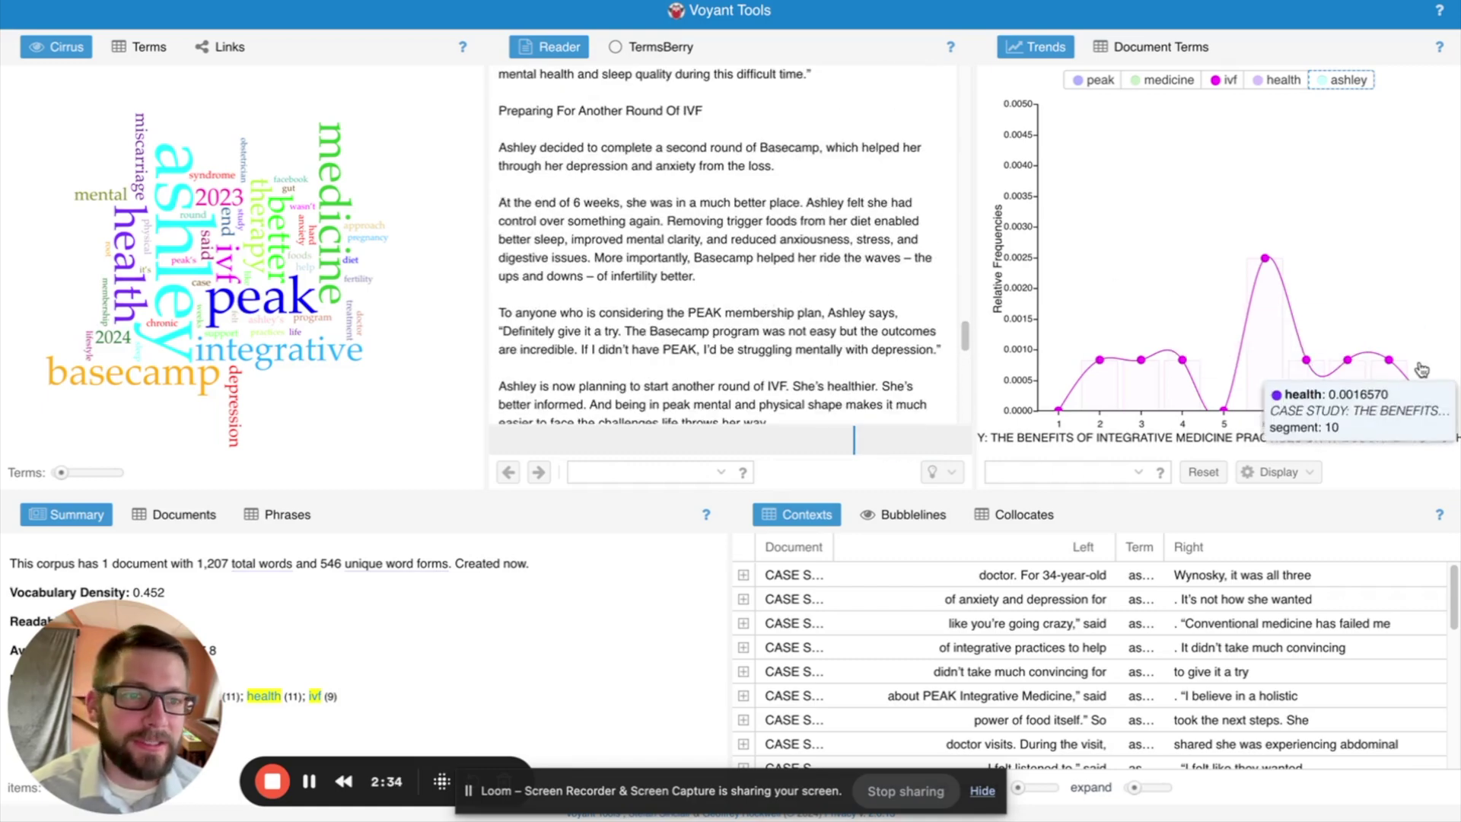
pyautogui.moveTo(1431, 413)
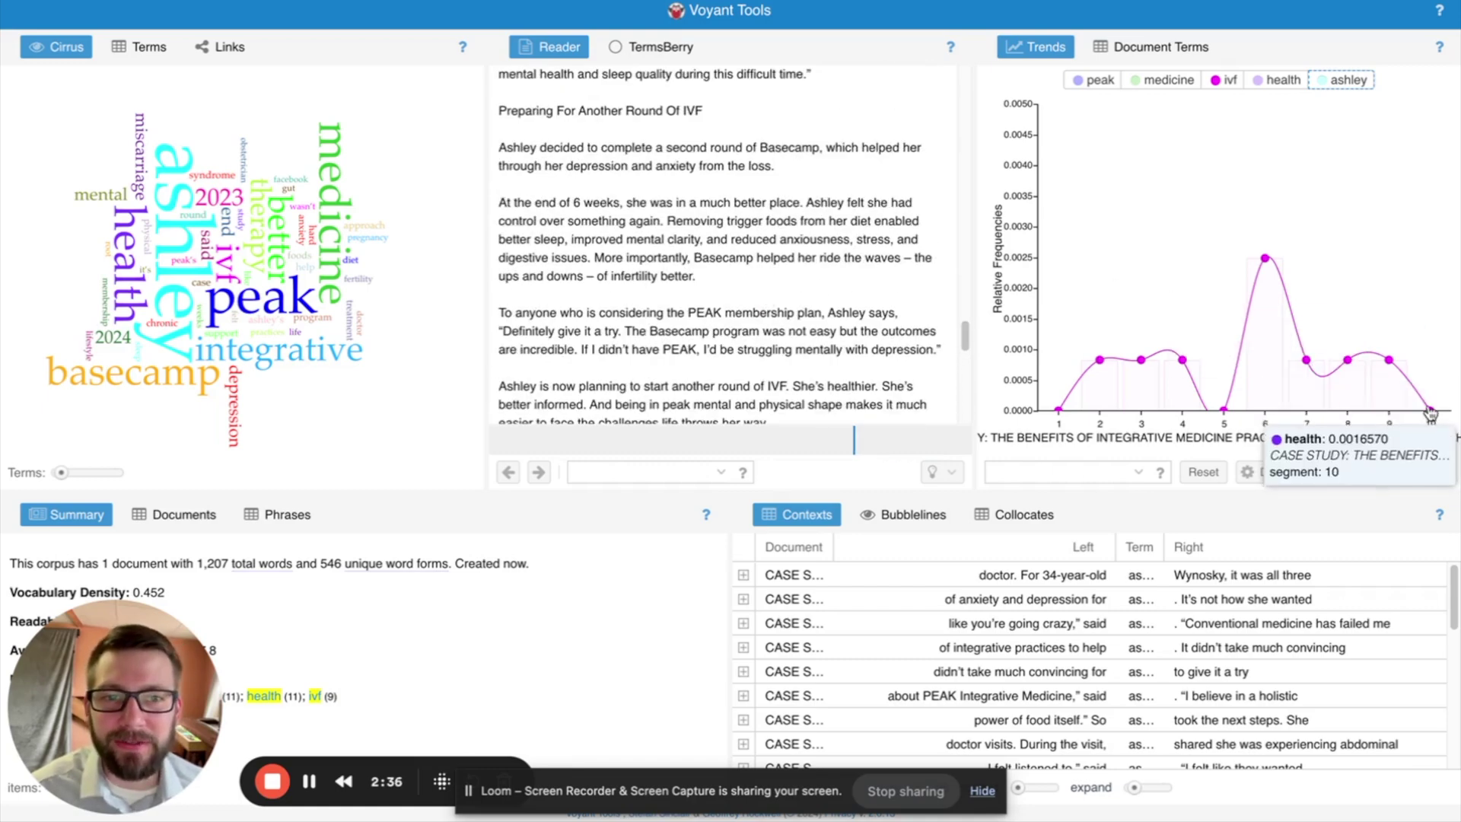
# Return to the start of the Reader text and examine the site navigation words and the case study's opening paragraphs
pyautogui.scroll(10, 576, 250)
pyautogui.scroll(15, 577, 249)
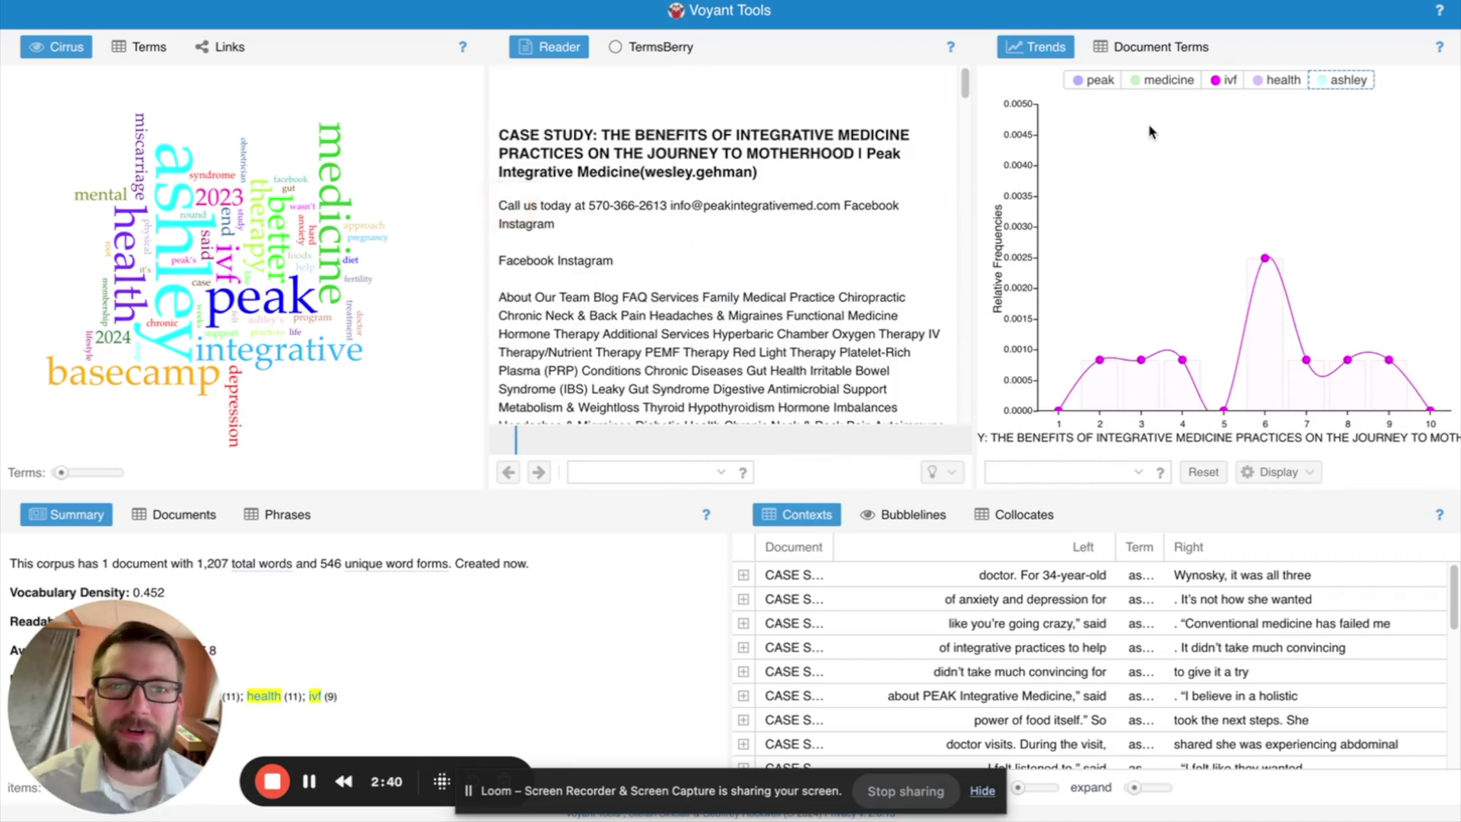
pyautogui.scroll(-4, 675, 146)
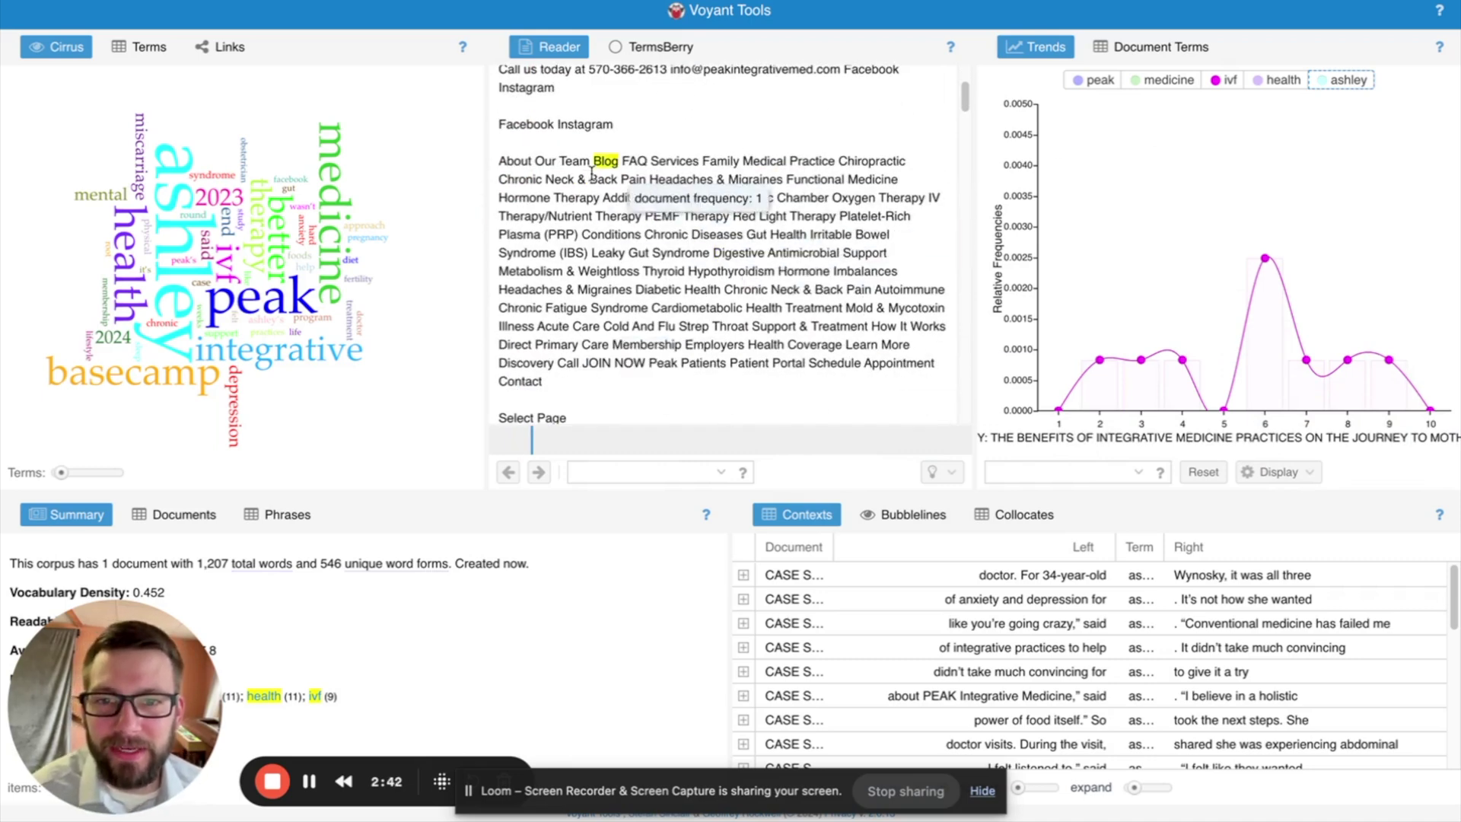
pyautogui.scroll(-5, 685, 228)
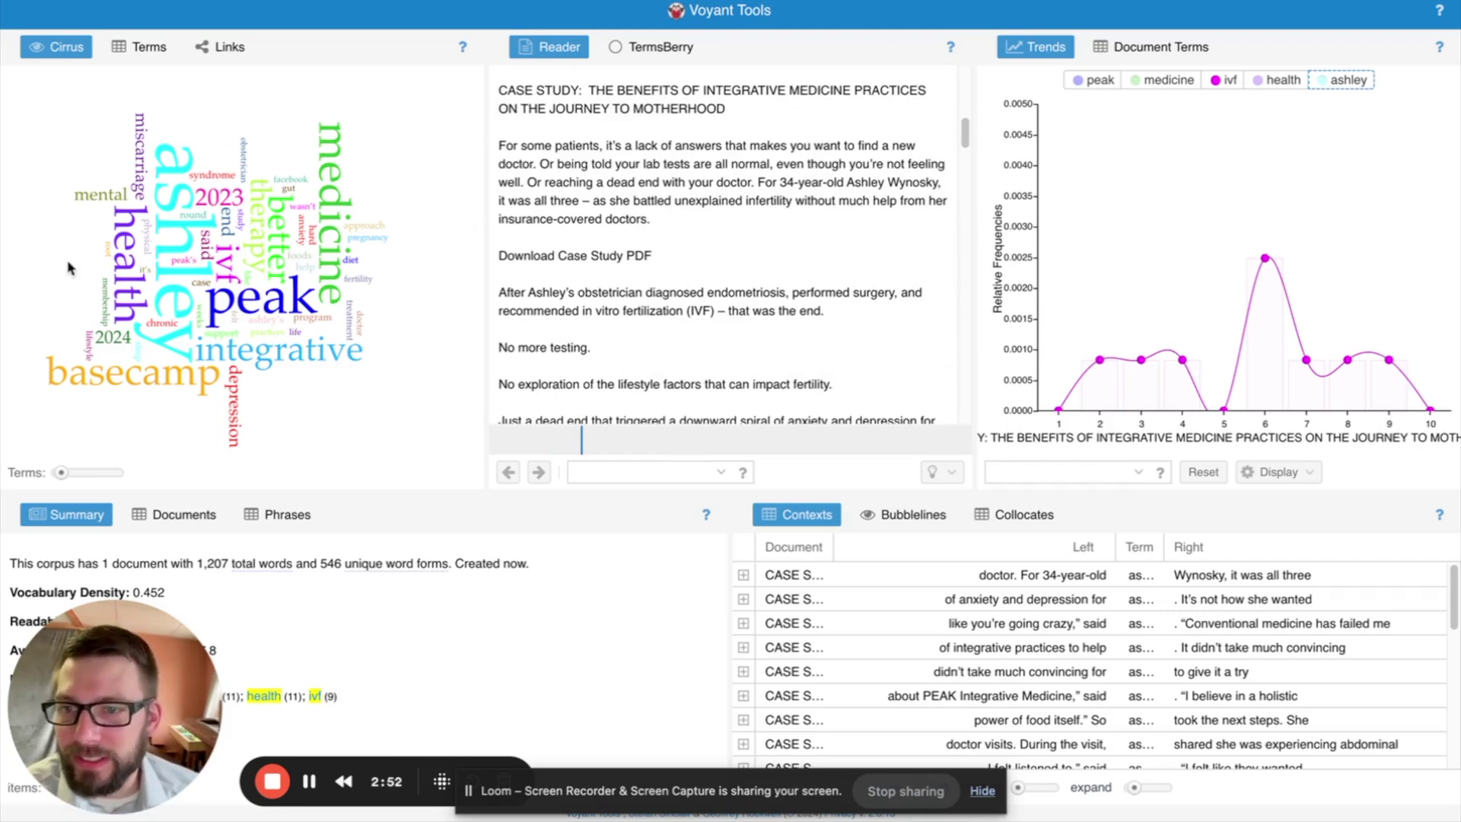
# Examine the frequencies of word cloud terms such as basecamp, fertility, medicine, facebook, obstetrician and diet
pyautogui.moveTo(234, 208)
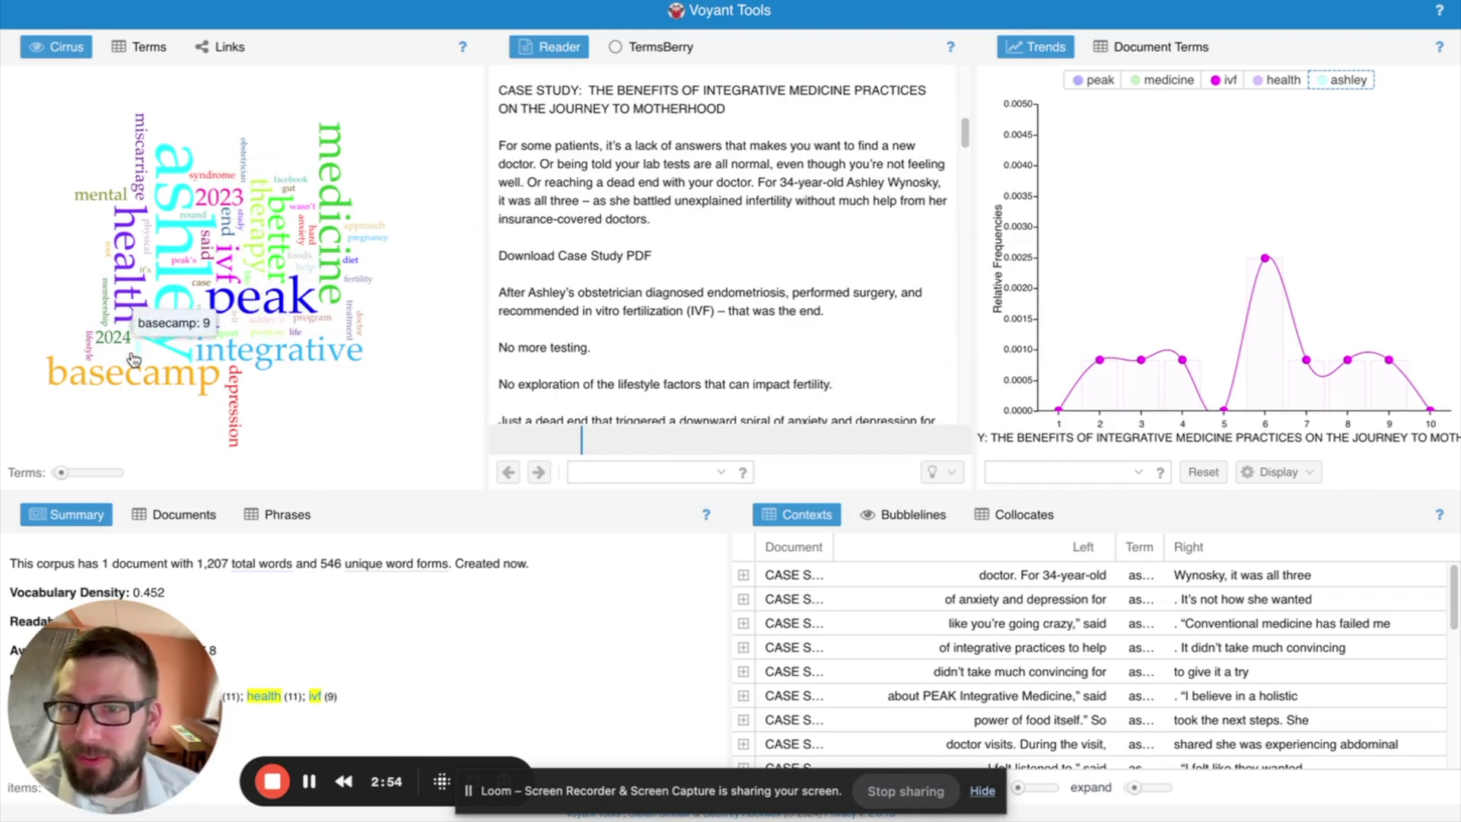
pyautogui.moveTo(114, 351)
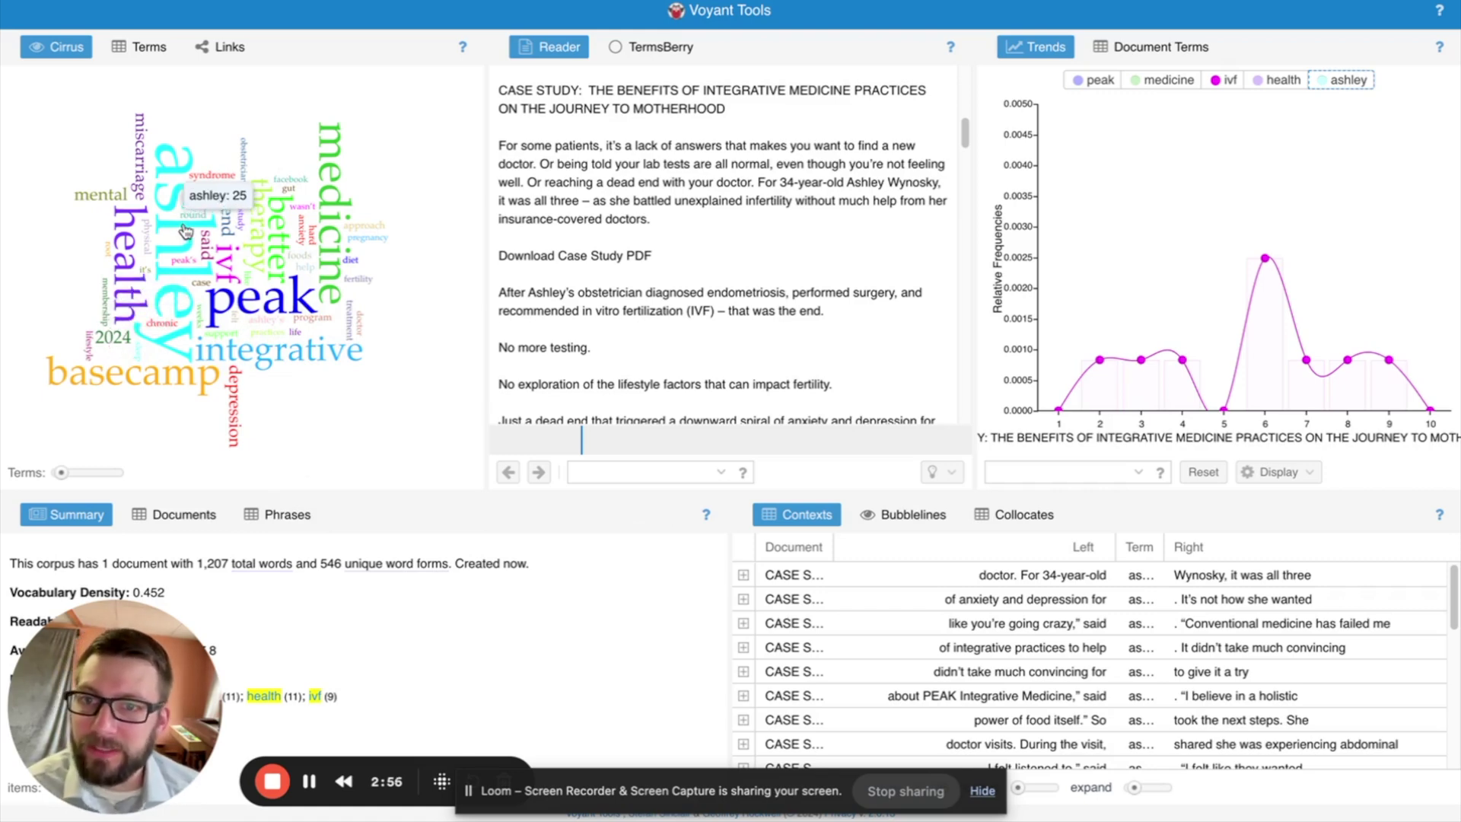
pyautogui.moveTo(145, 322)
pyautogui.moveTo(141, 389)
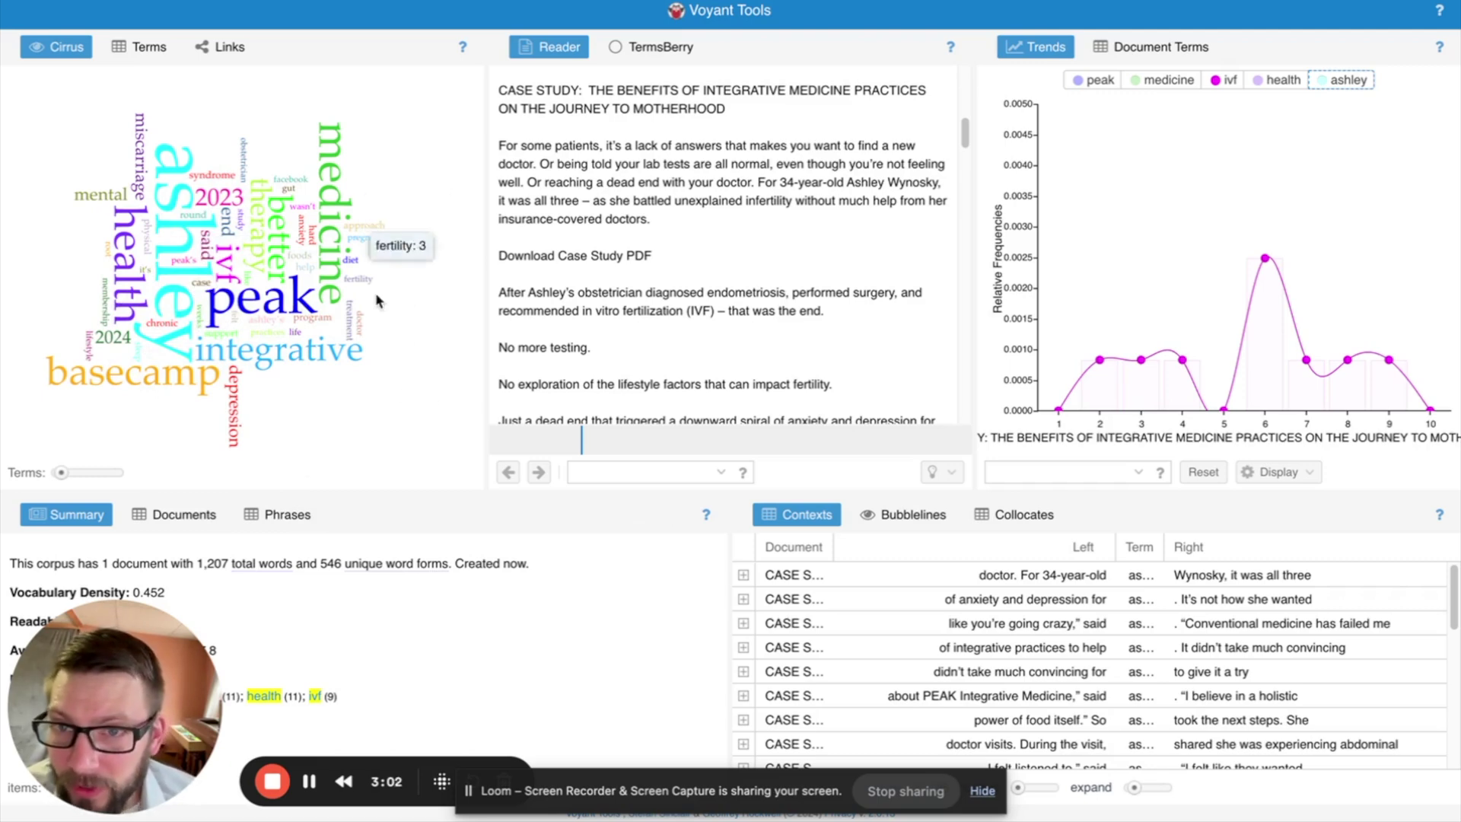
pyautogui.moveTo(381, 249)
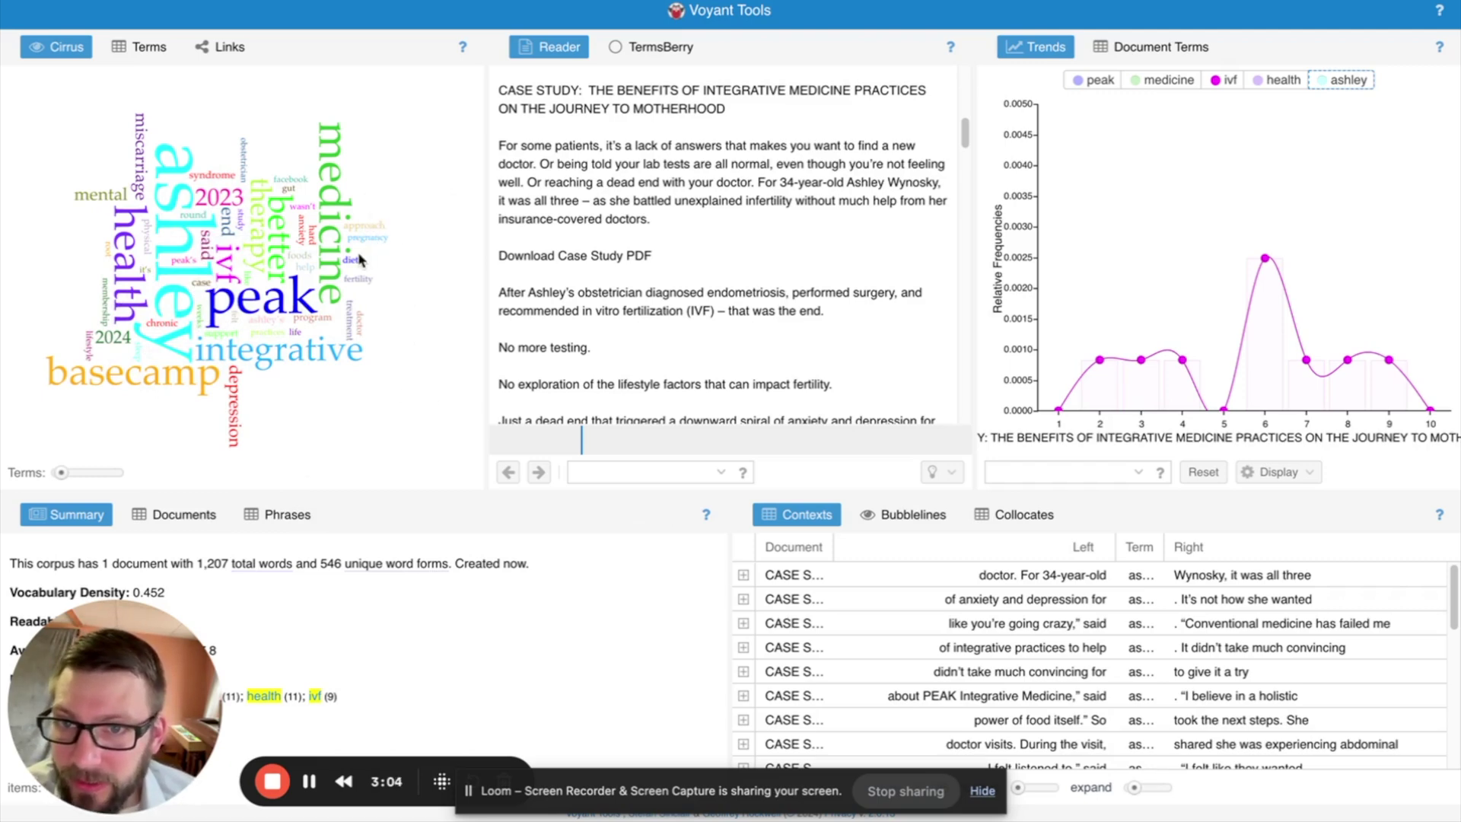
pyautogui.moveTo(358, 283)
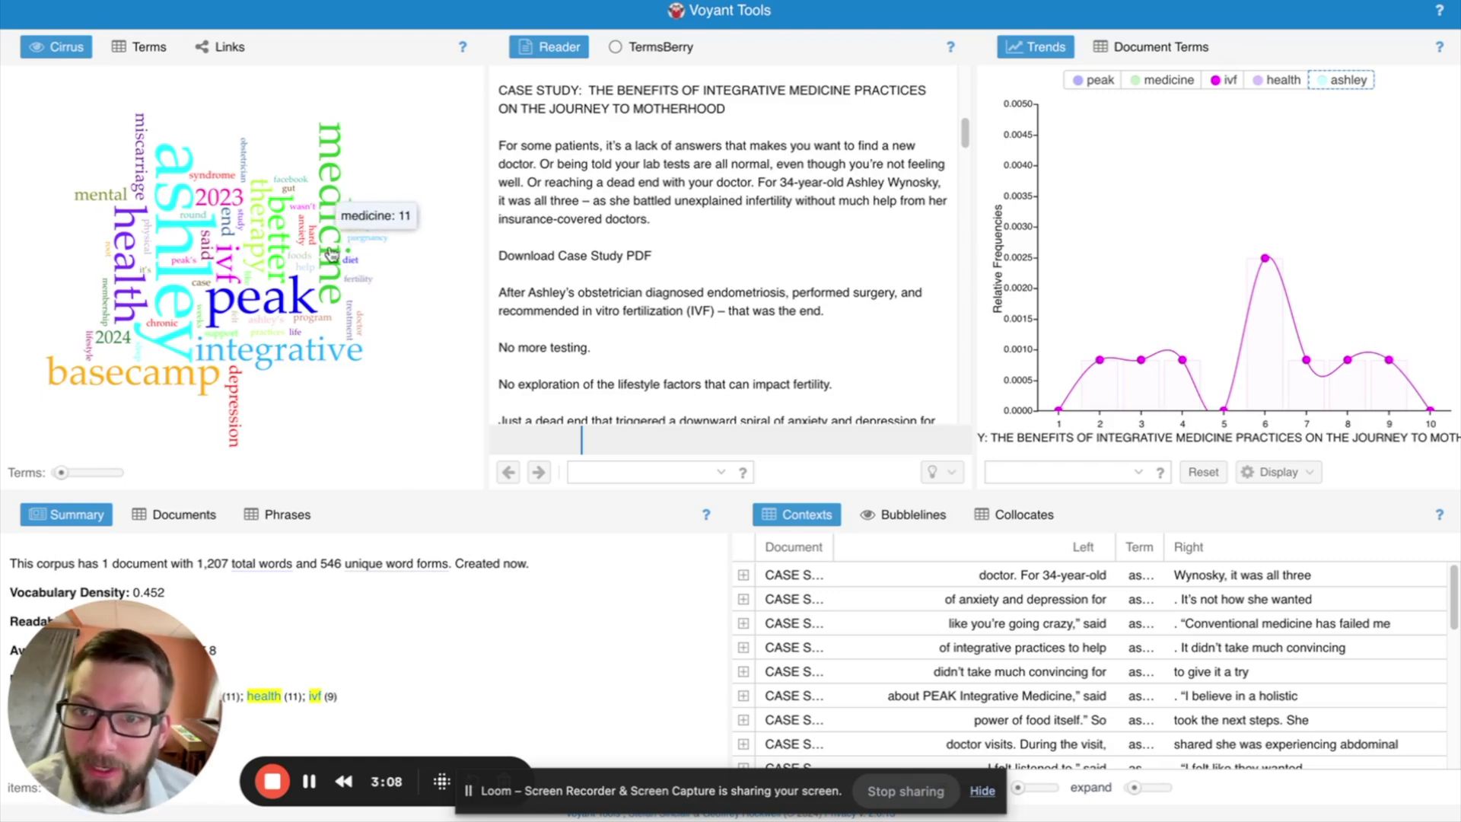
pyautogui.moveTo(300, 245)
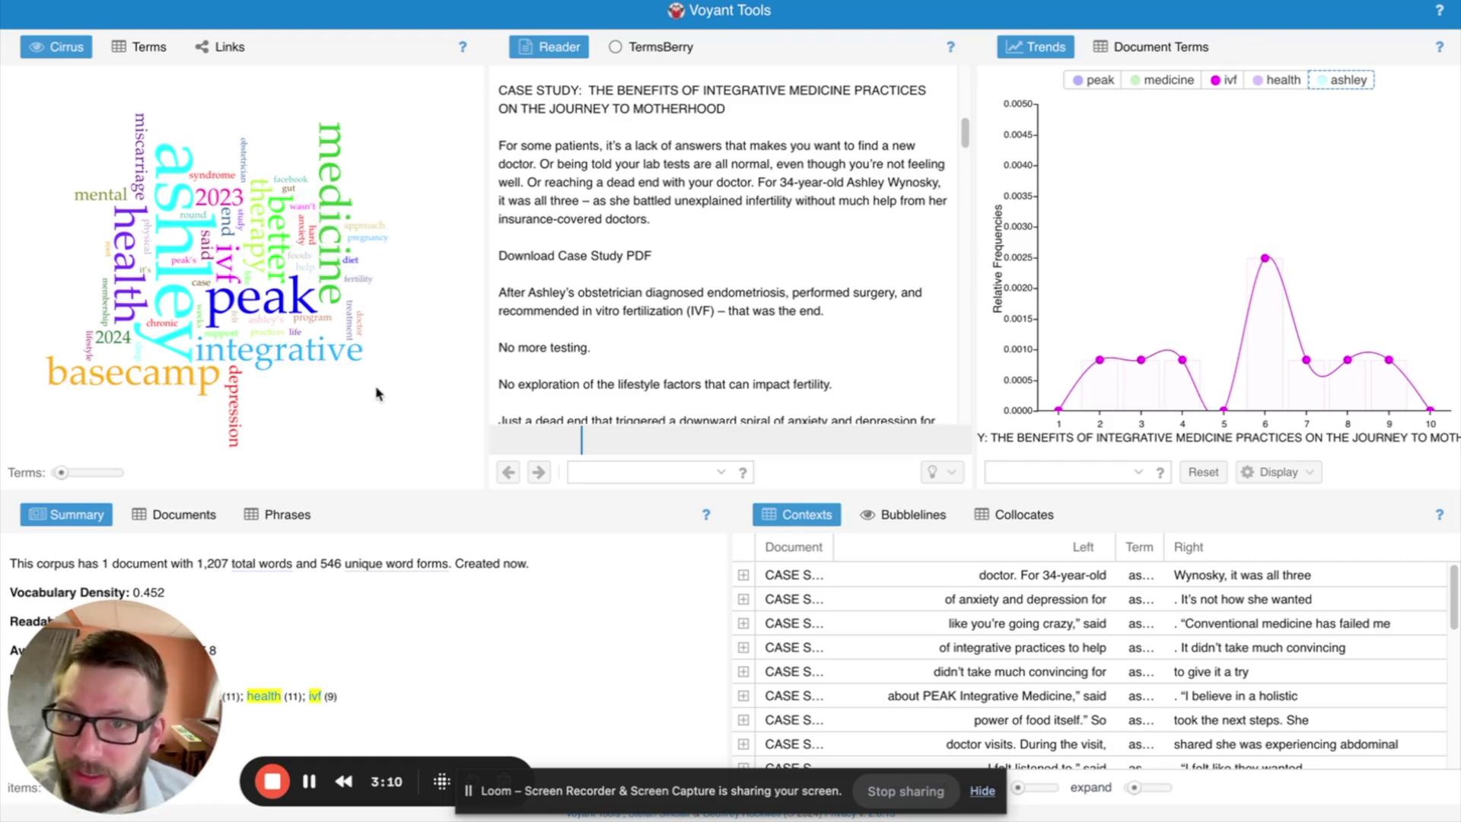
pyautogui.moveTo(284, 186)
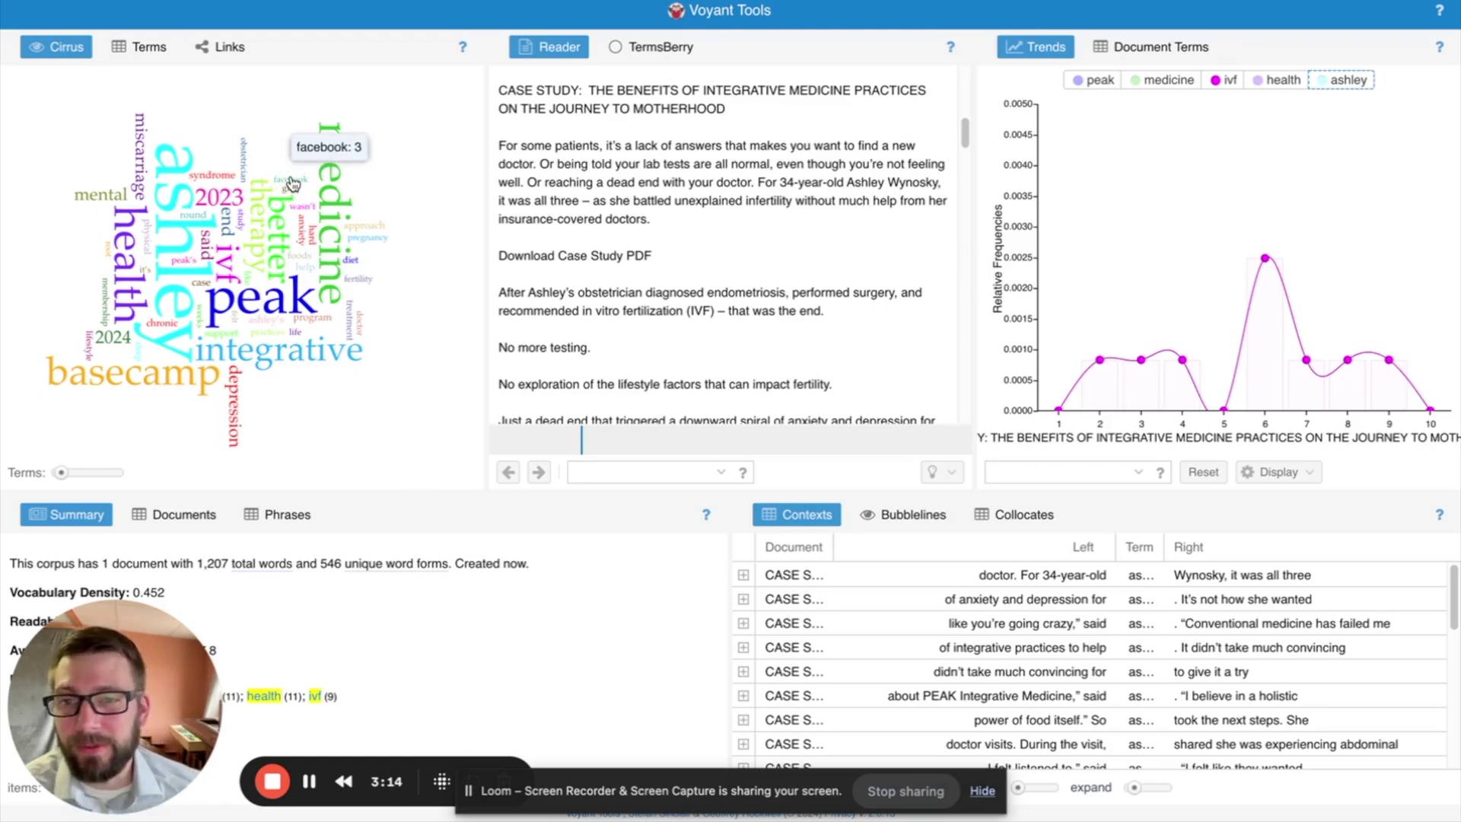
pyautogui.moveTo(216, 183)
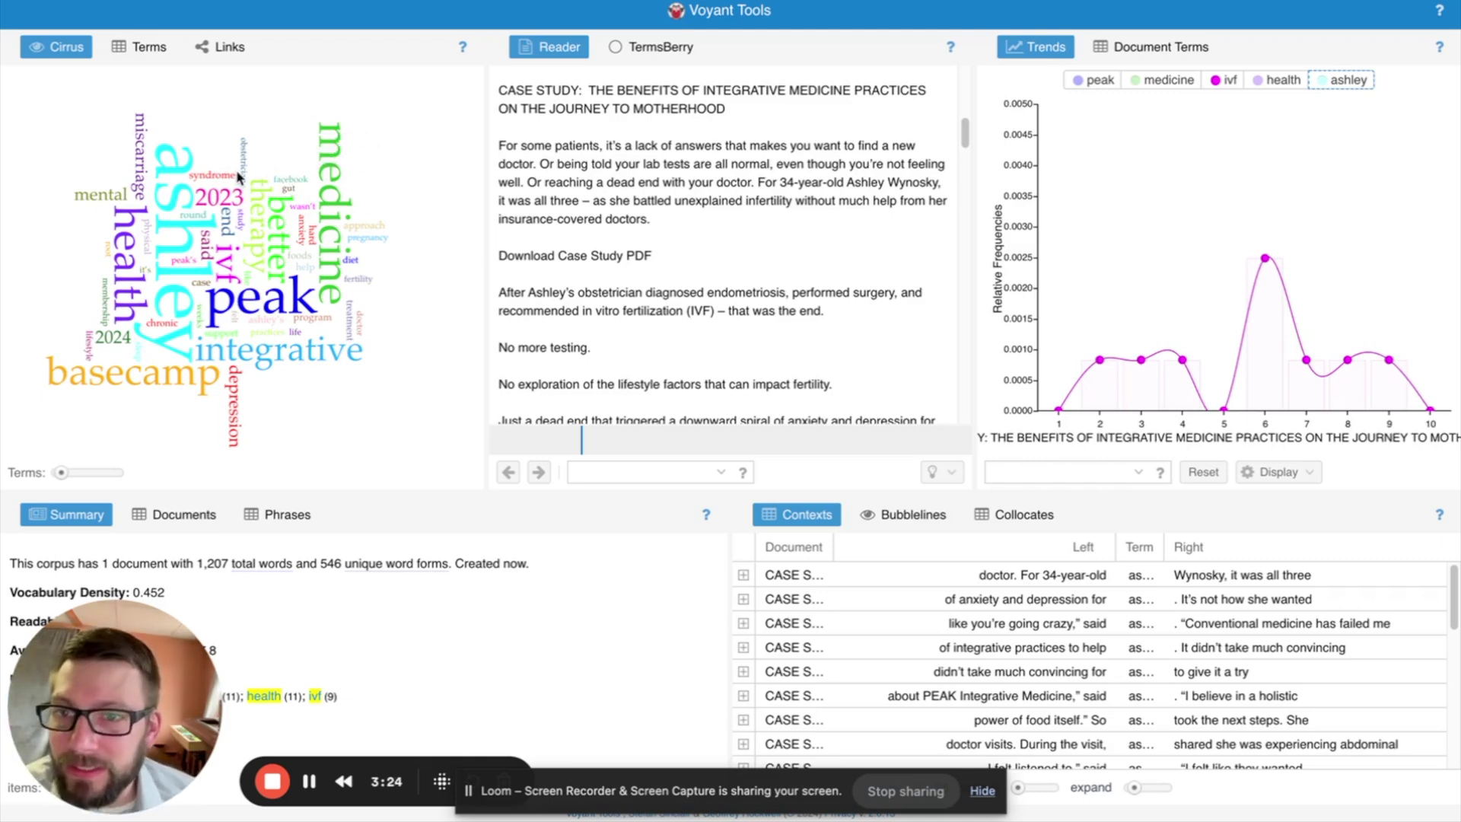
pyautogui.moveTo(244, 175)
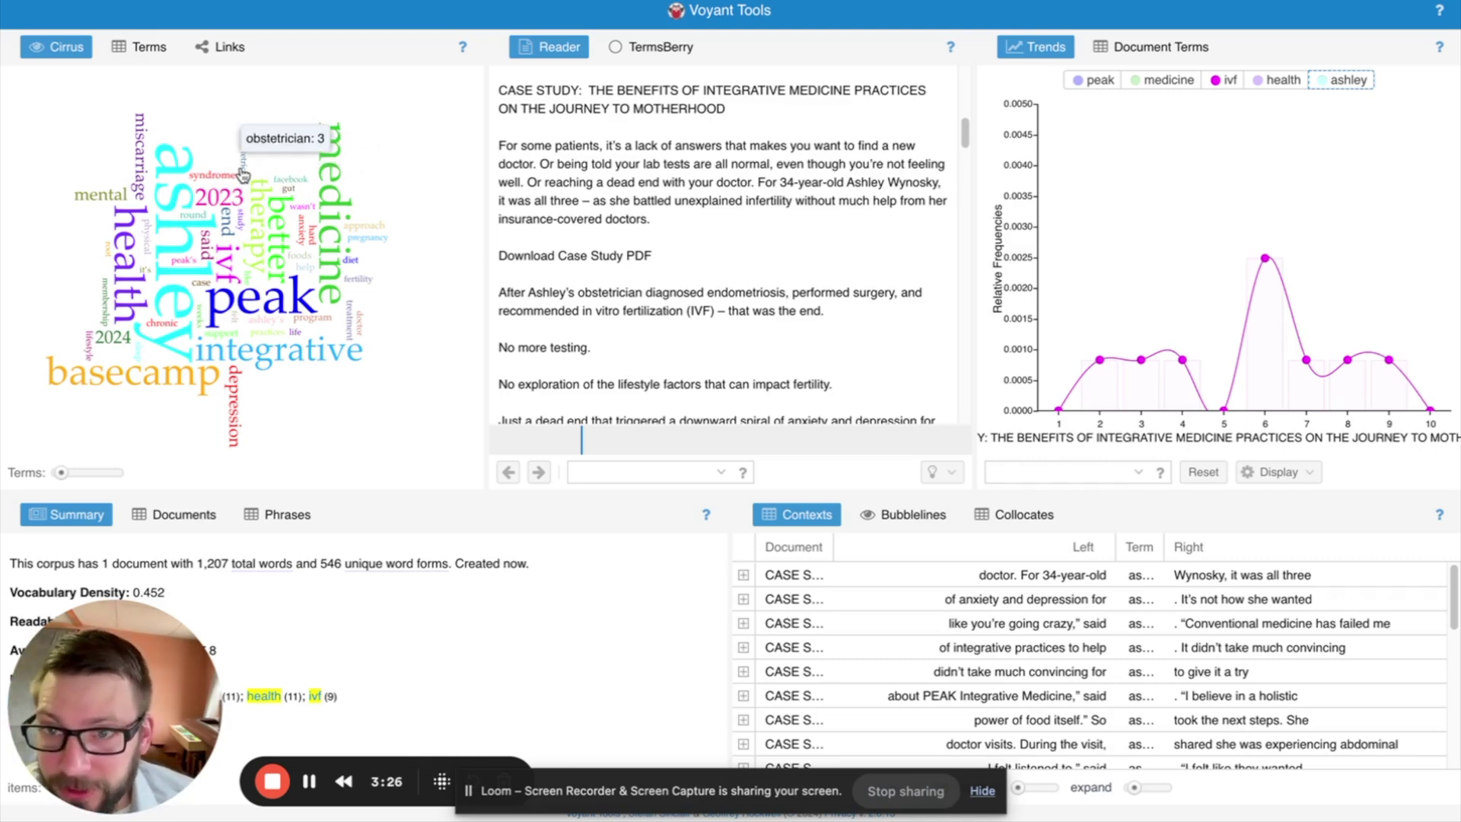
pyautogui.moveTo(287, 248)
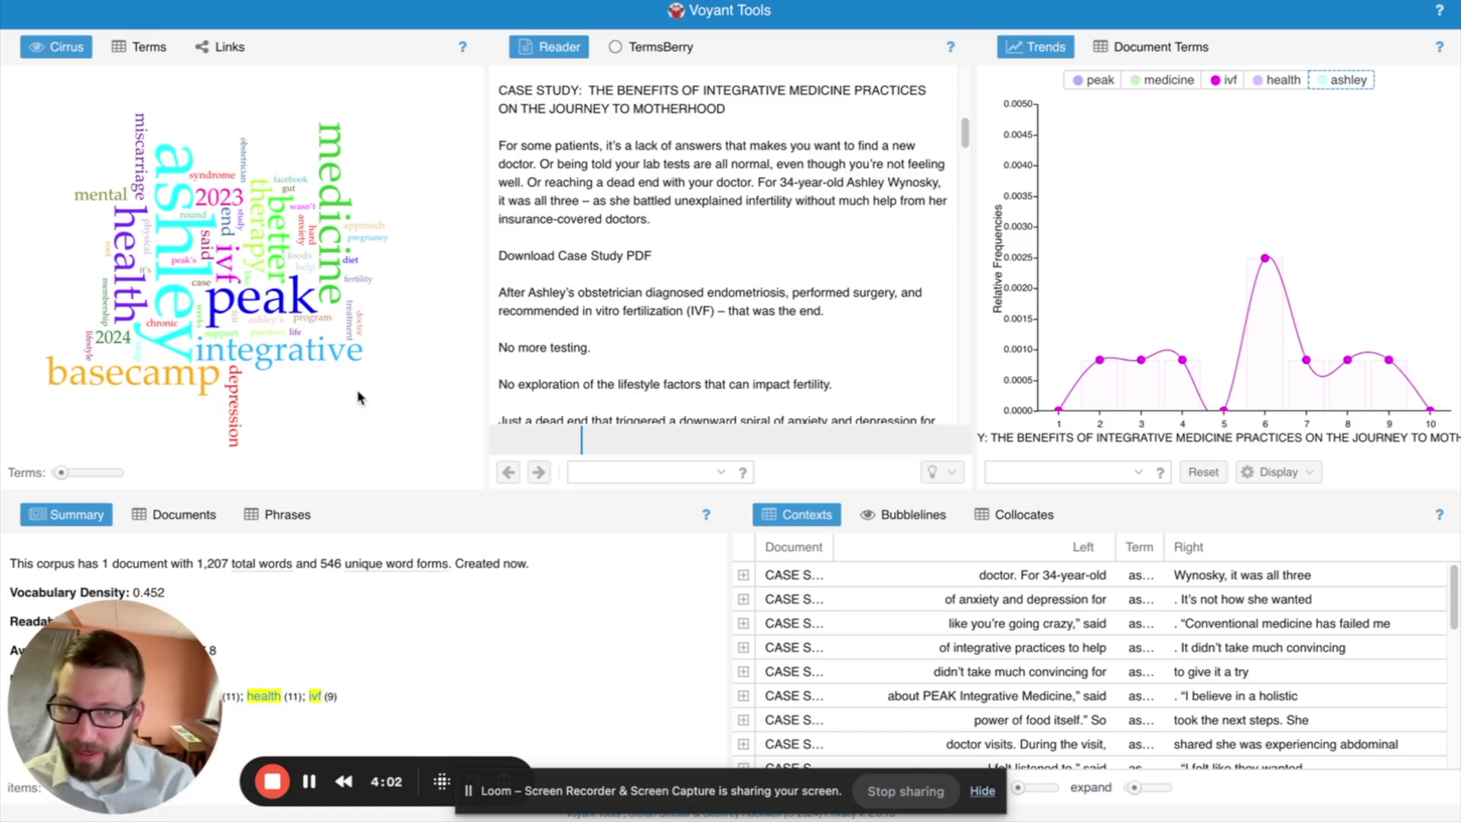
pyautogui.moveTo(354, 266)
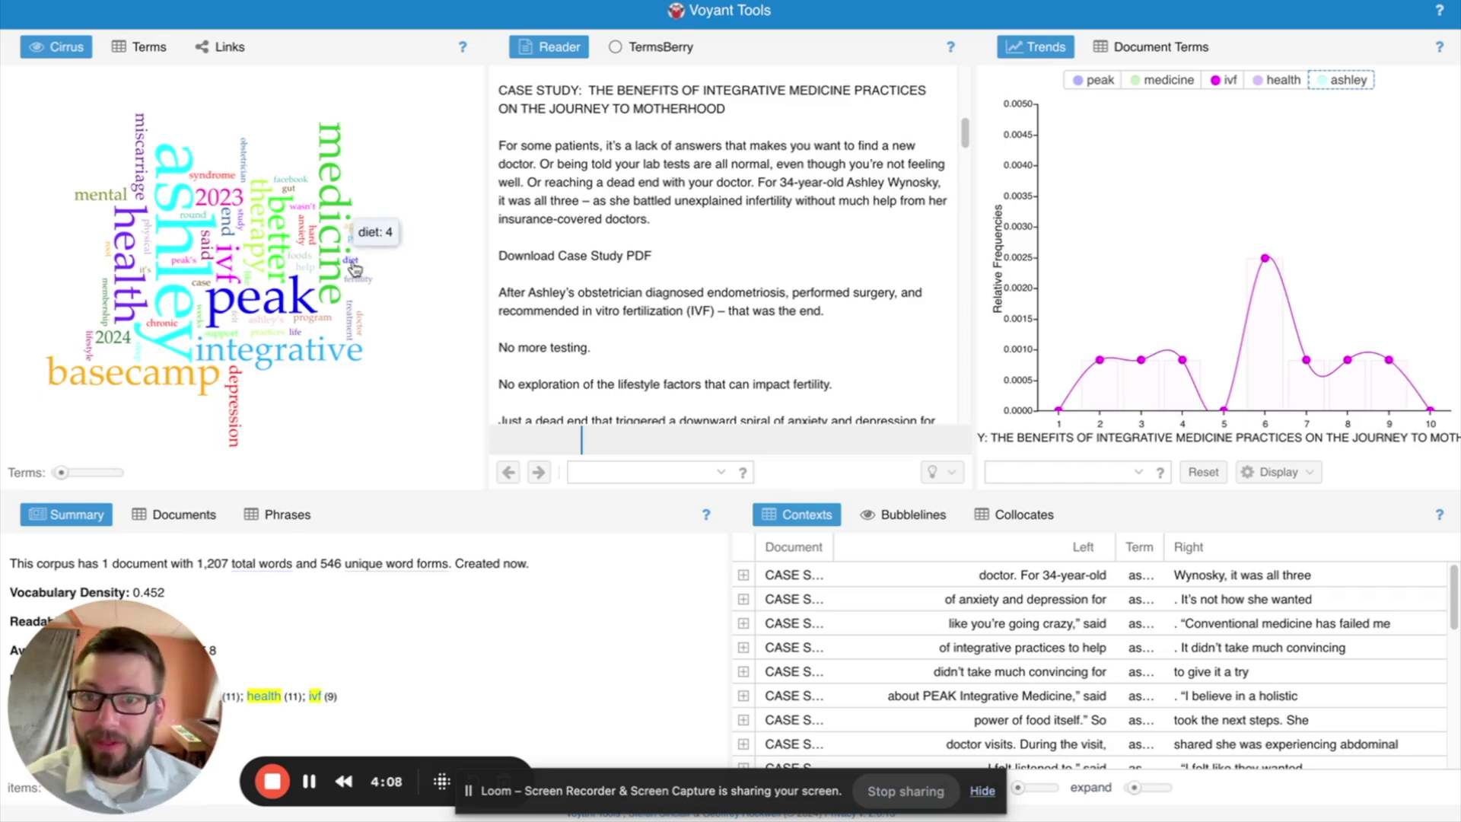
# Check the published case study page on the Peak Integrative Medicine website and return to the Voyant Tools analysis
pyautogui.press('super+Tab')
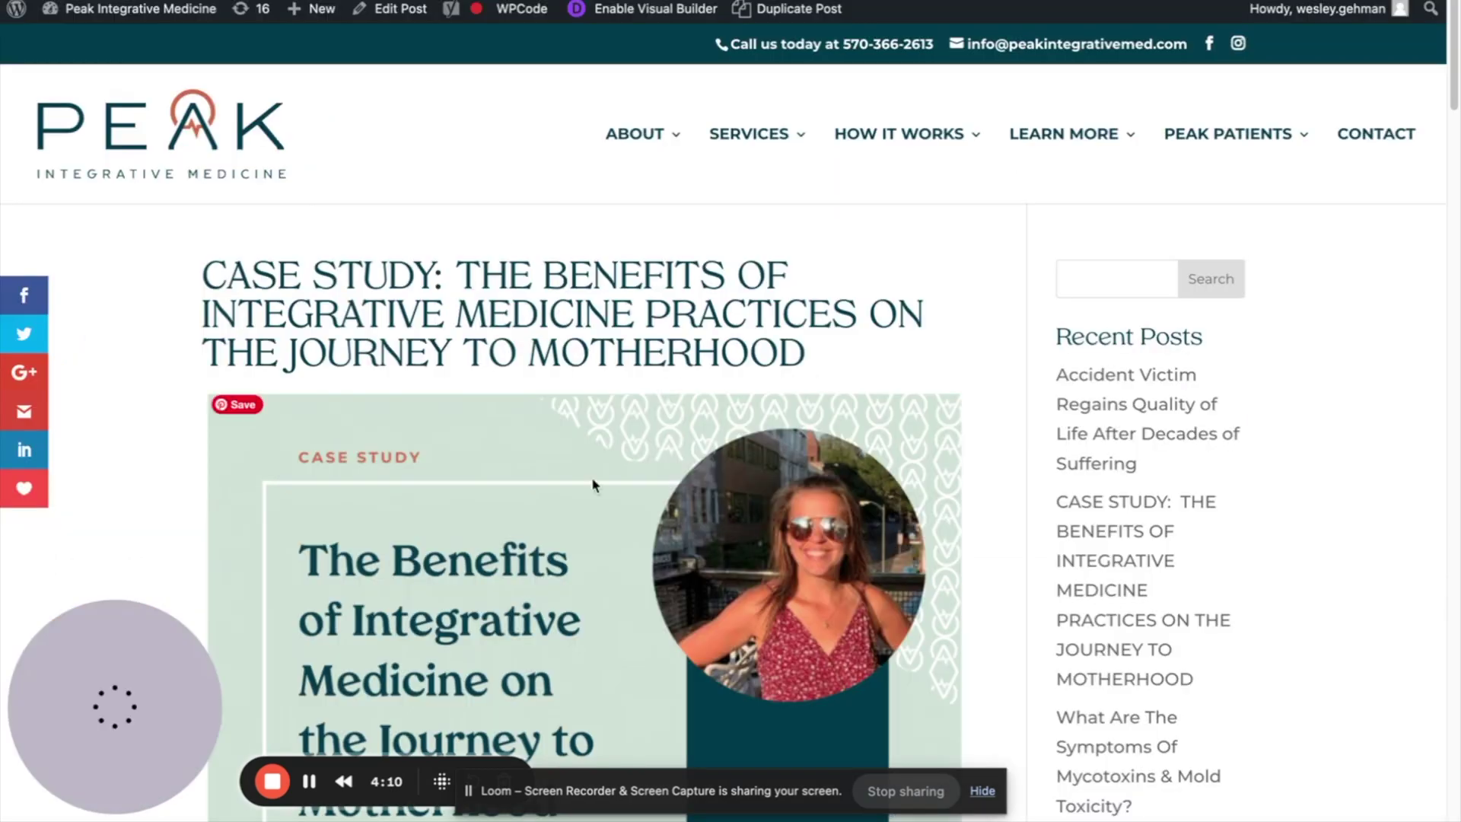
pyautogui.moveTo(549, 6)
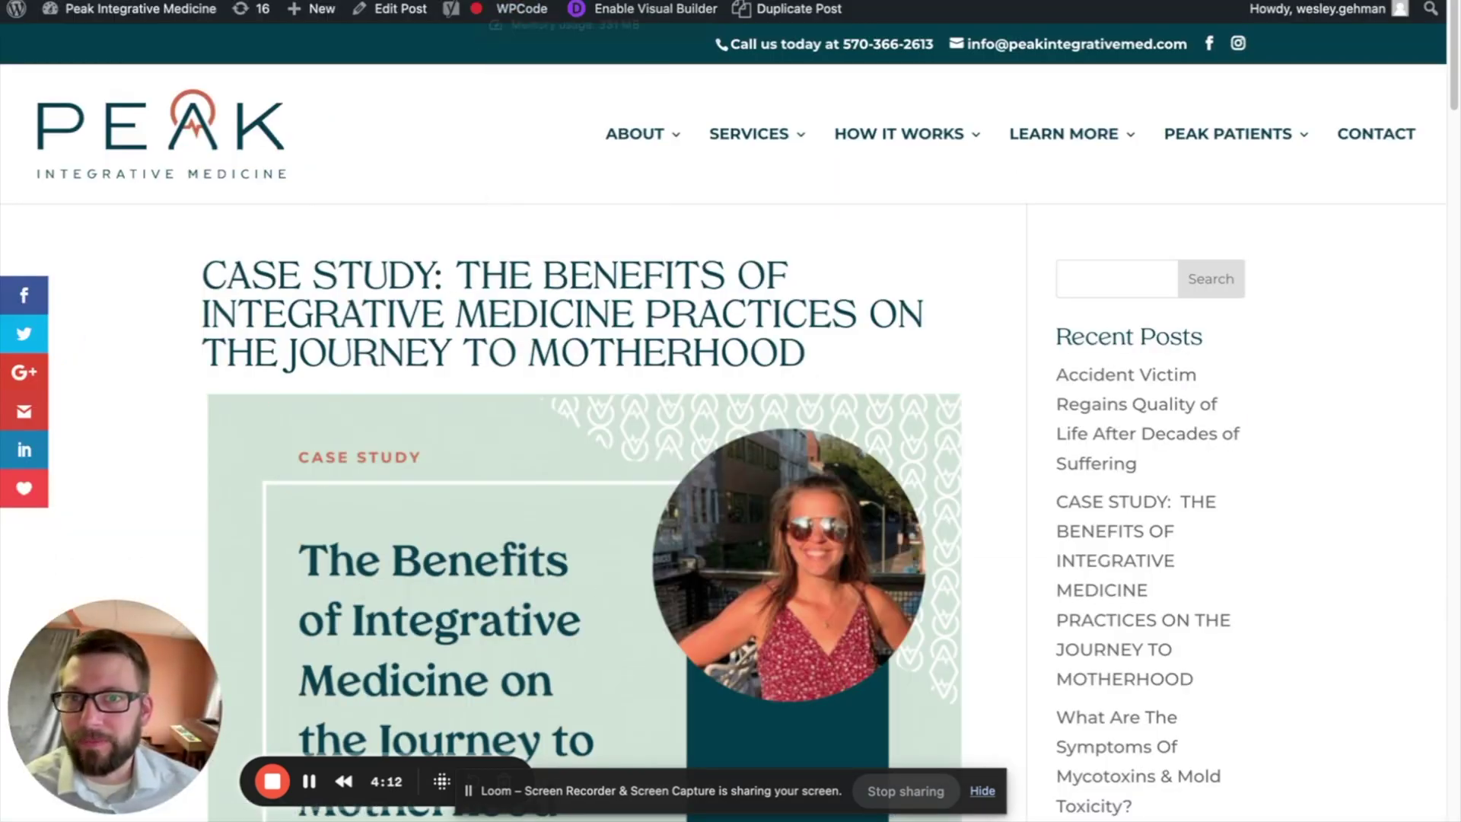
pyautogui.moveTo(477, 9)
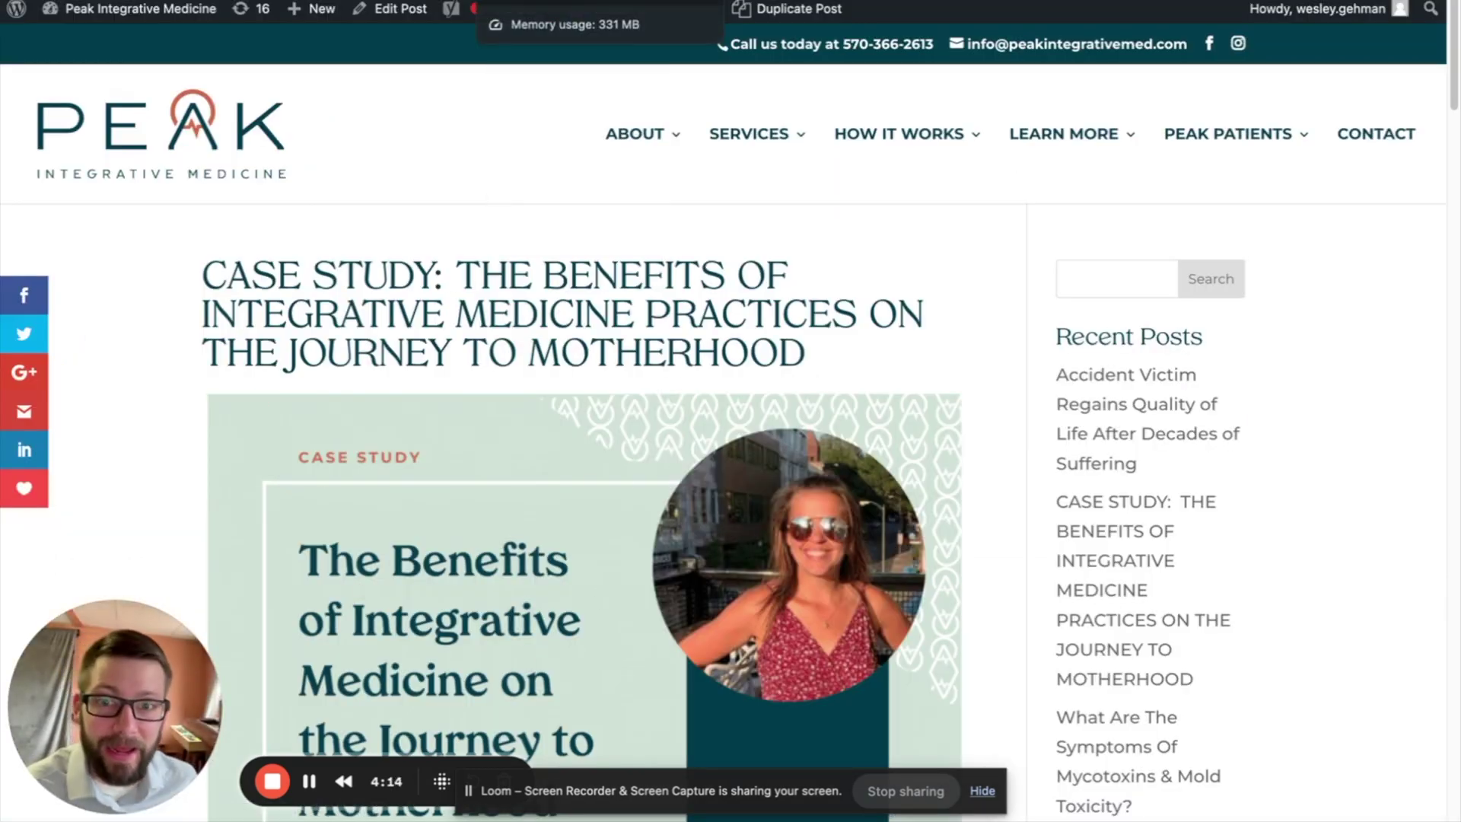
pyautogui.press('super+Tab')
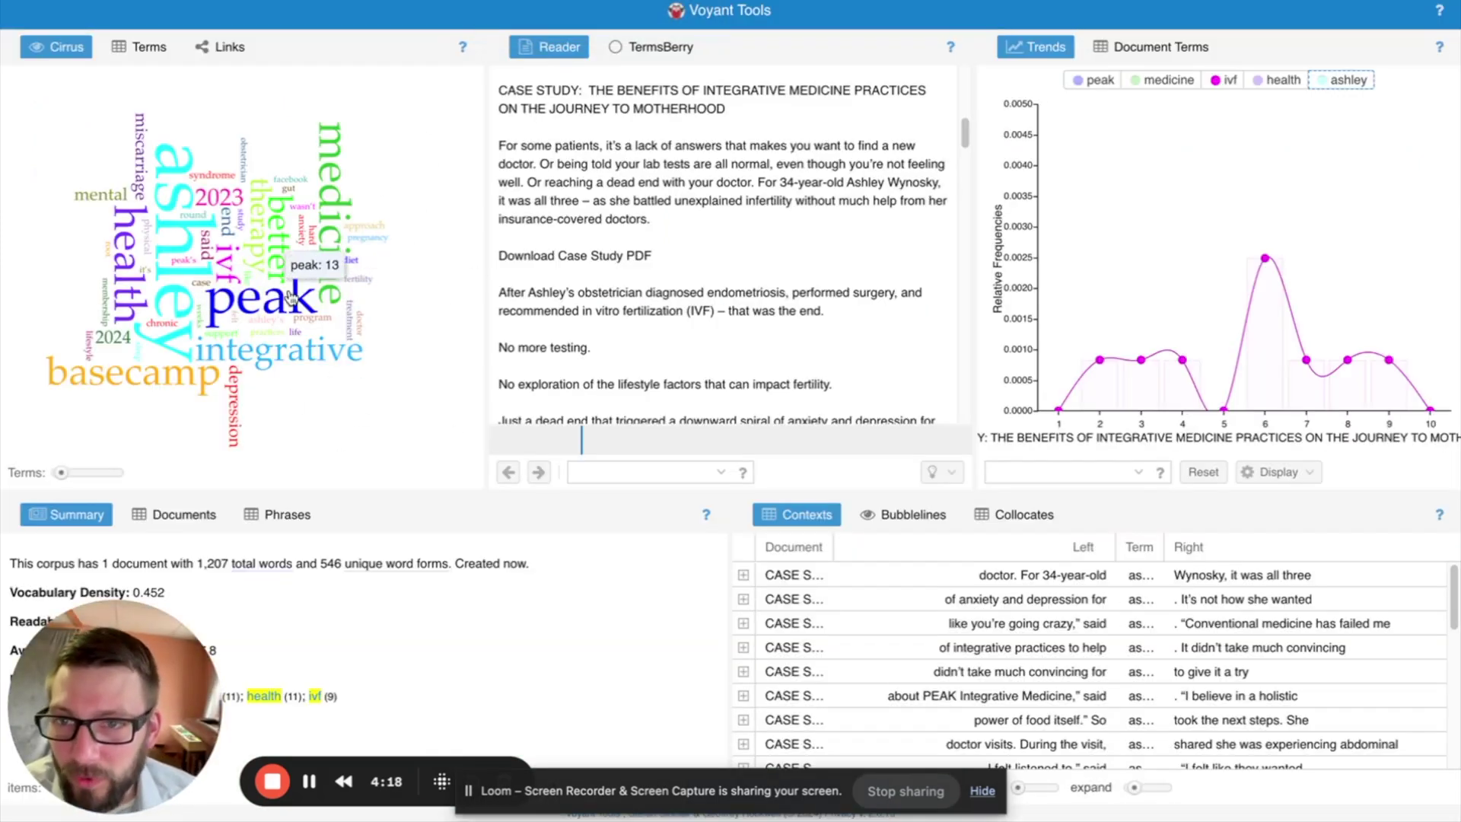
# Show the peak, medicine, health and patient's first name series in the Trends chart again and examine the lines across the document segments
pyautogui.click(1168, 80)
pyautogui.click(1096, 80)
pyautogui.click(1283, 80)
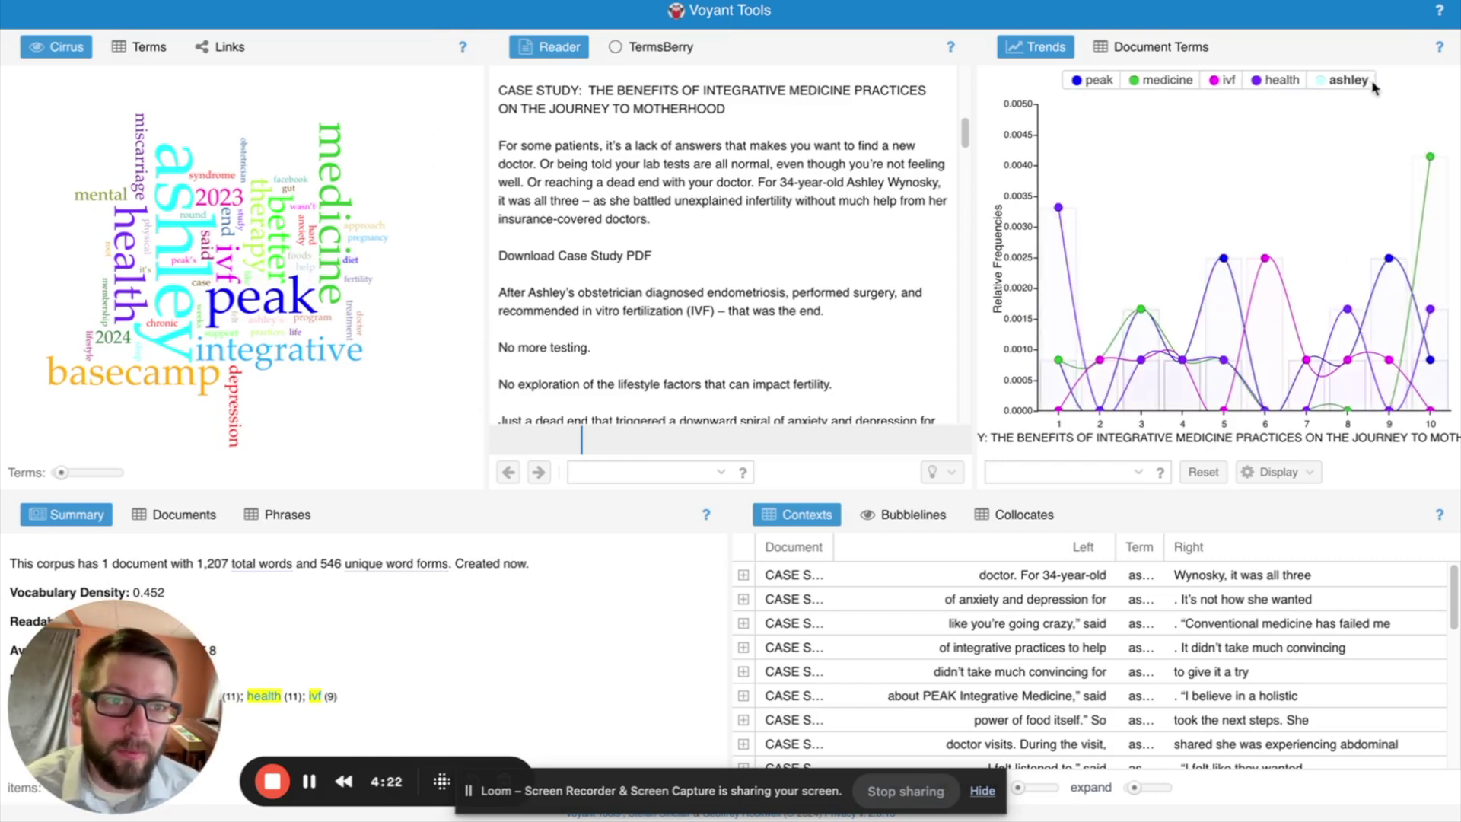
pyautogui.click(1349, 81)
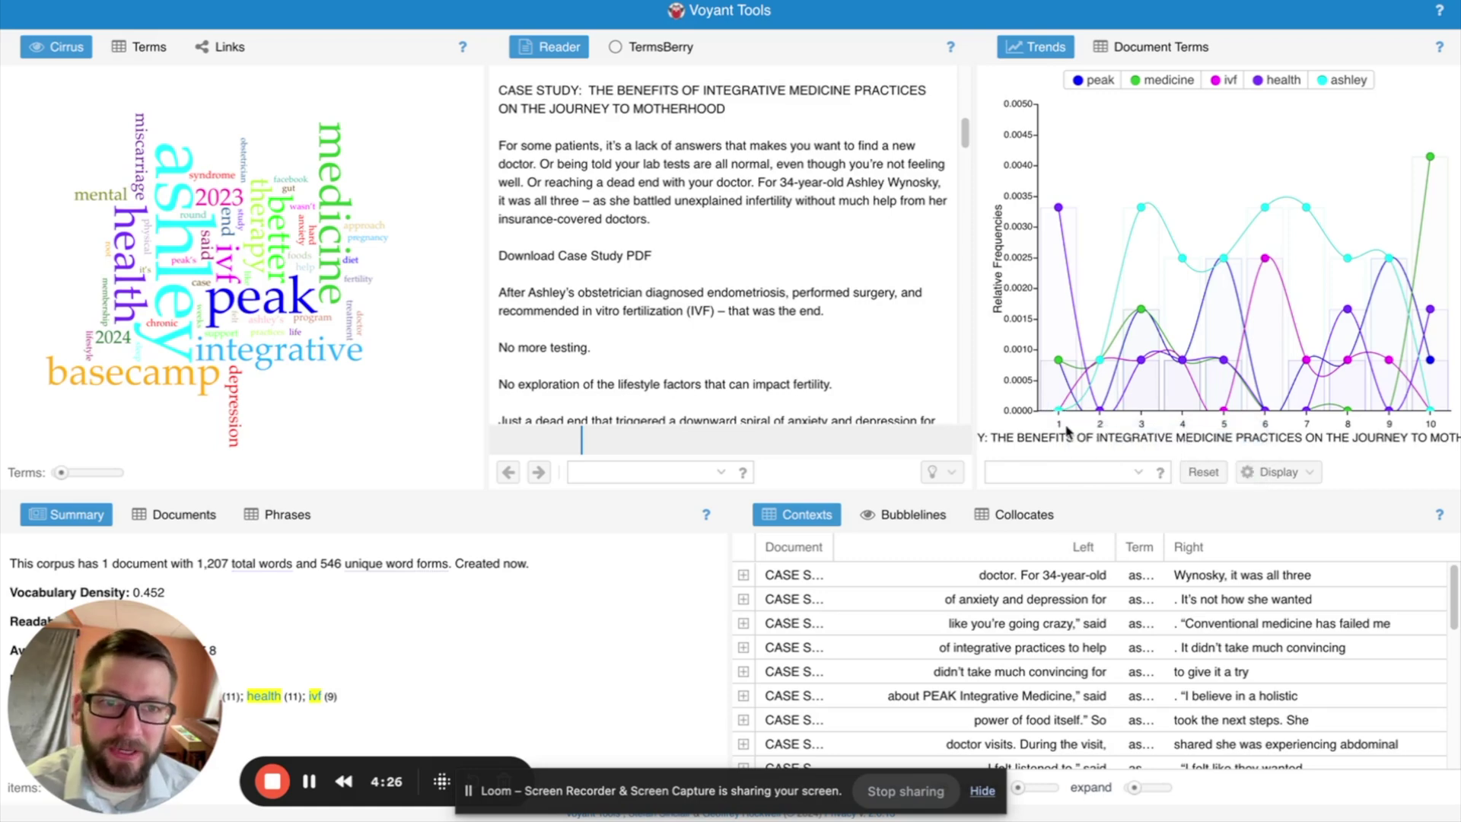
pyautogui.moveTo(1140, 240)
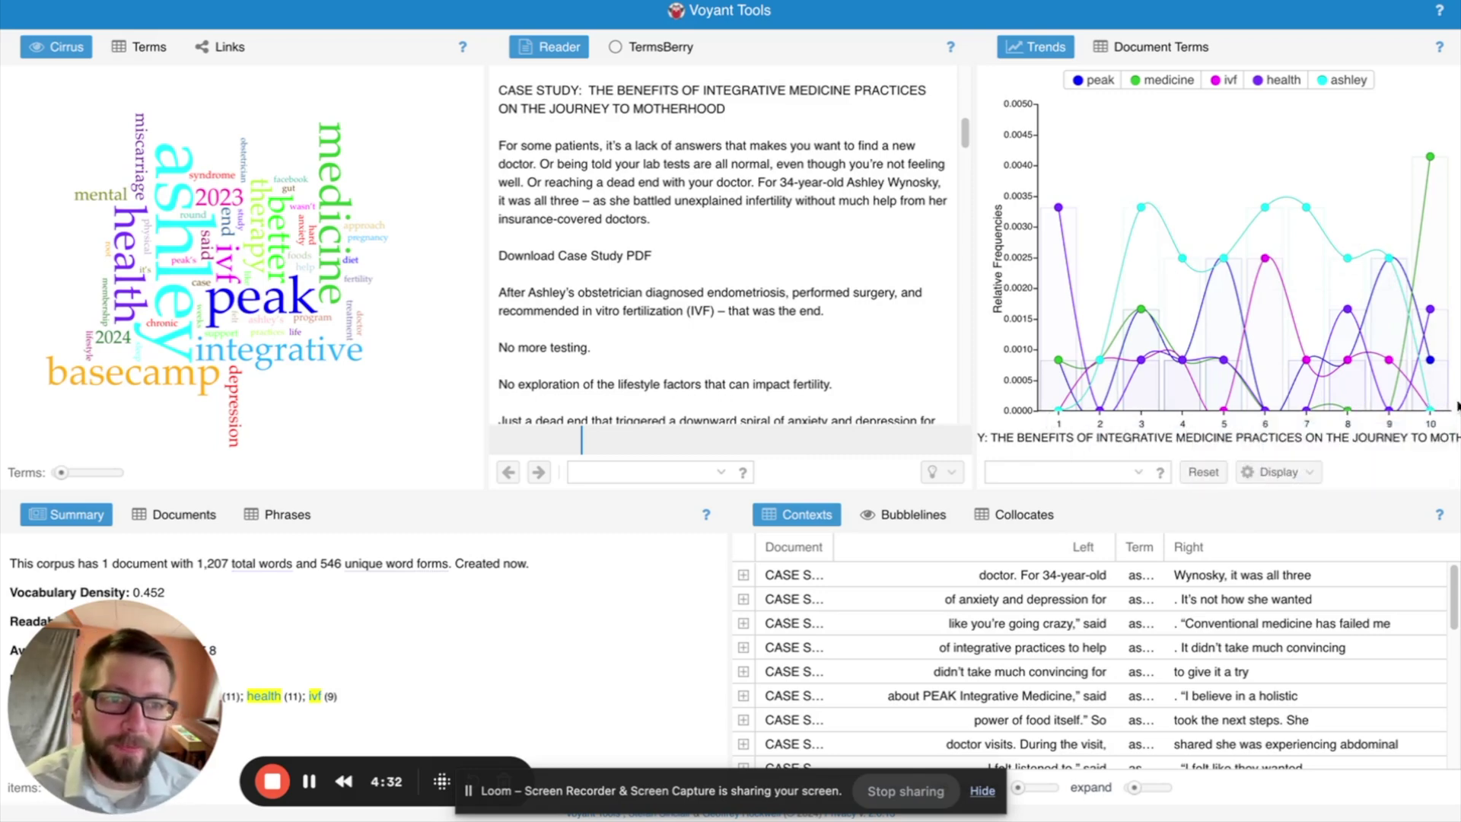
pyautogui.moveTo(1170, 286)
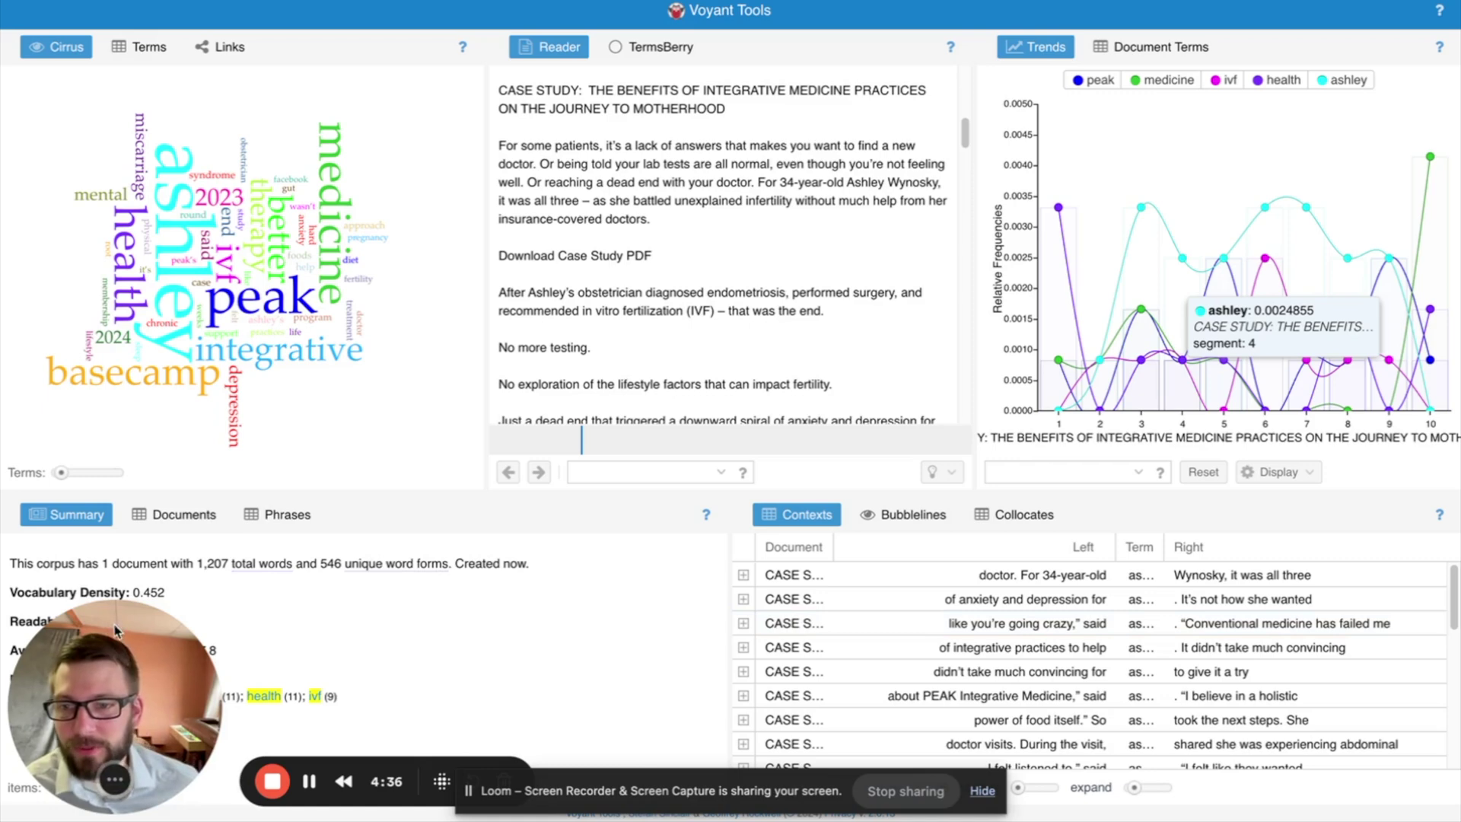
# Examine the corpus summary statistics and the case study's word counts in the documents table, glancing at the phrases table
pyautogui.moveTo(113, 626); pyautogui.dragTo(103, 13)
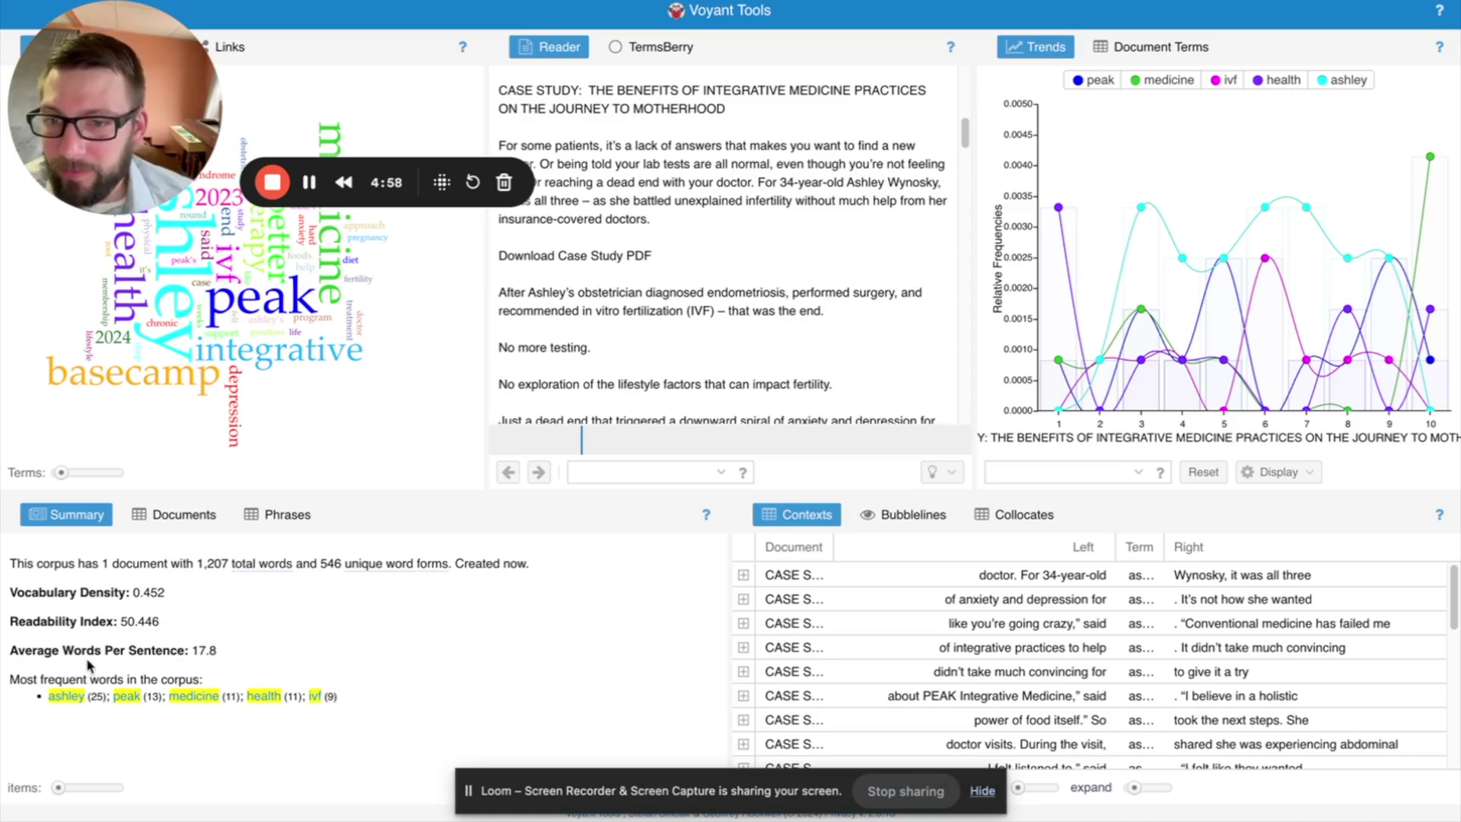
pyautogui.click(191, 517)
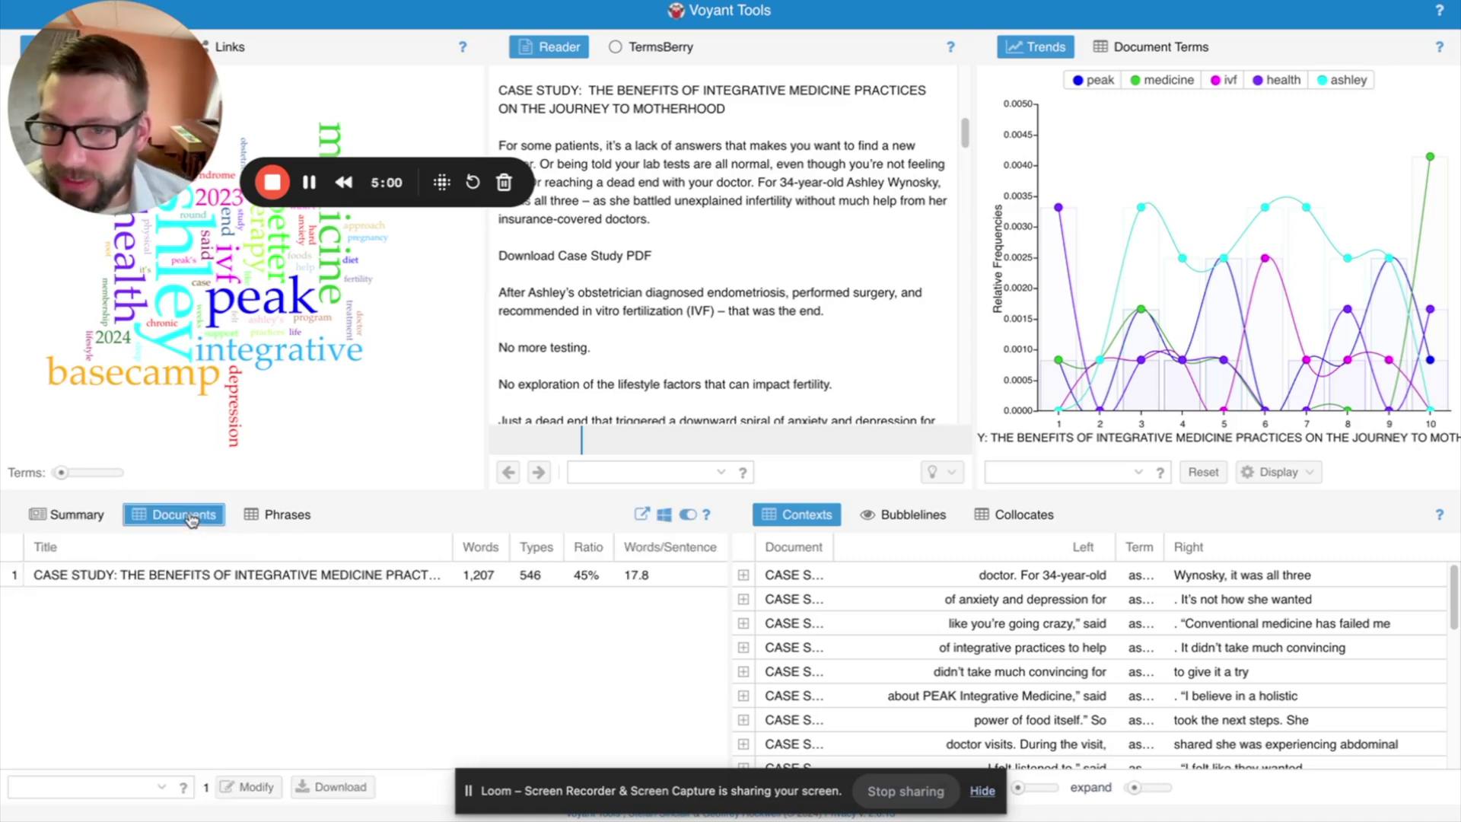
pyautogui.click(267, 524)
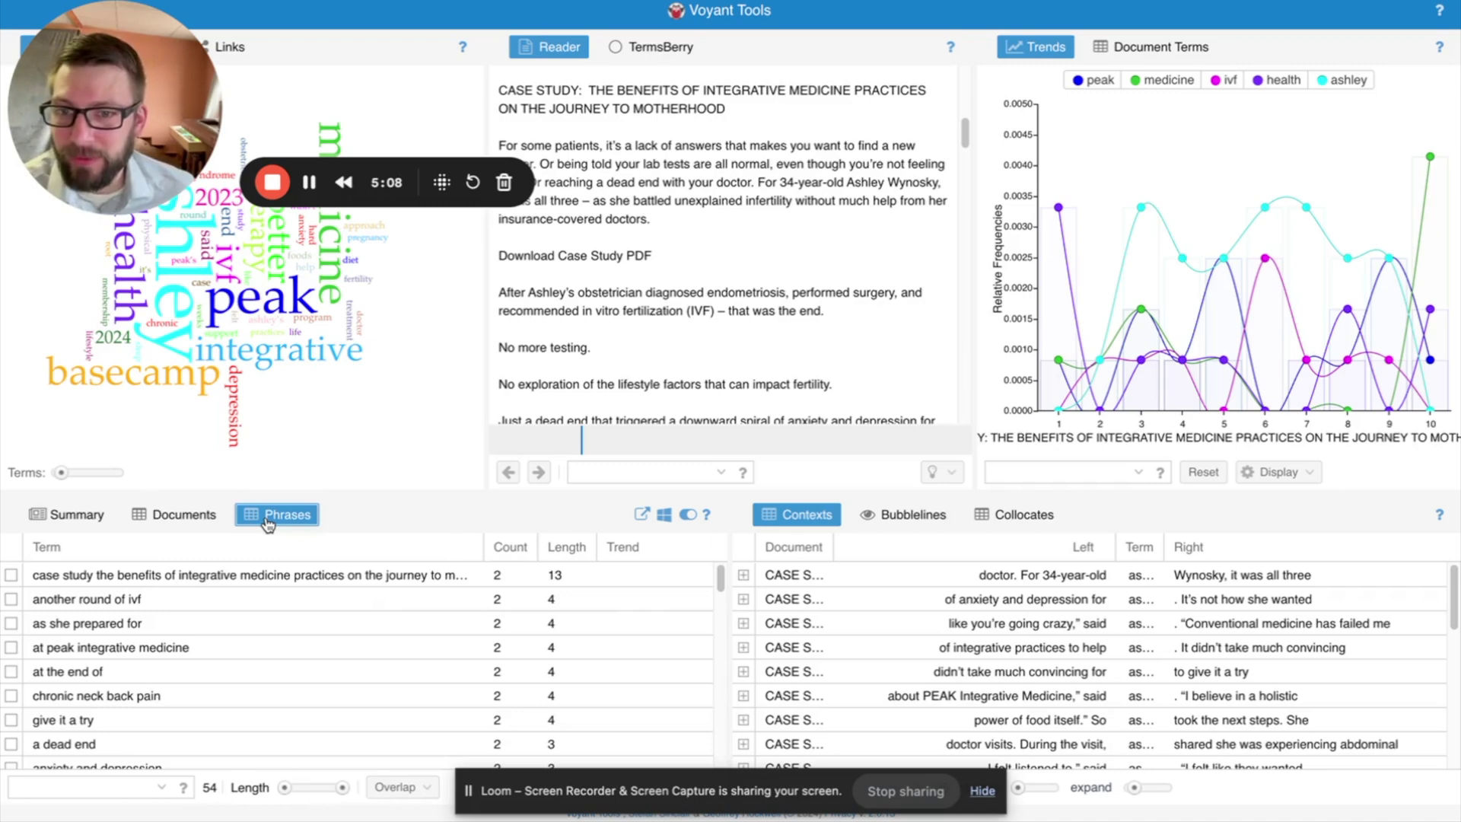
pyautogui.click(175, 515)
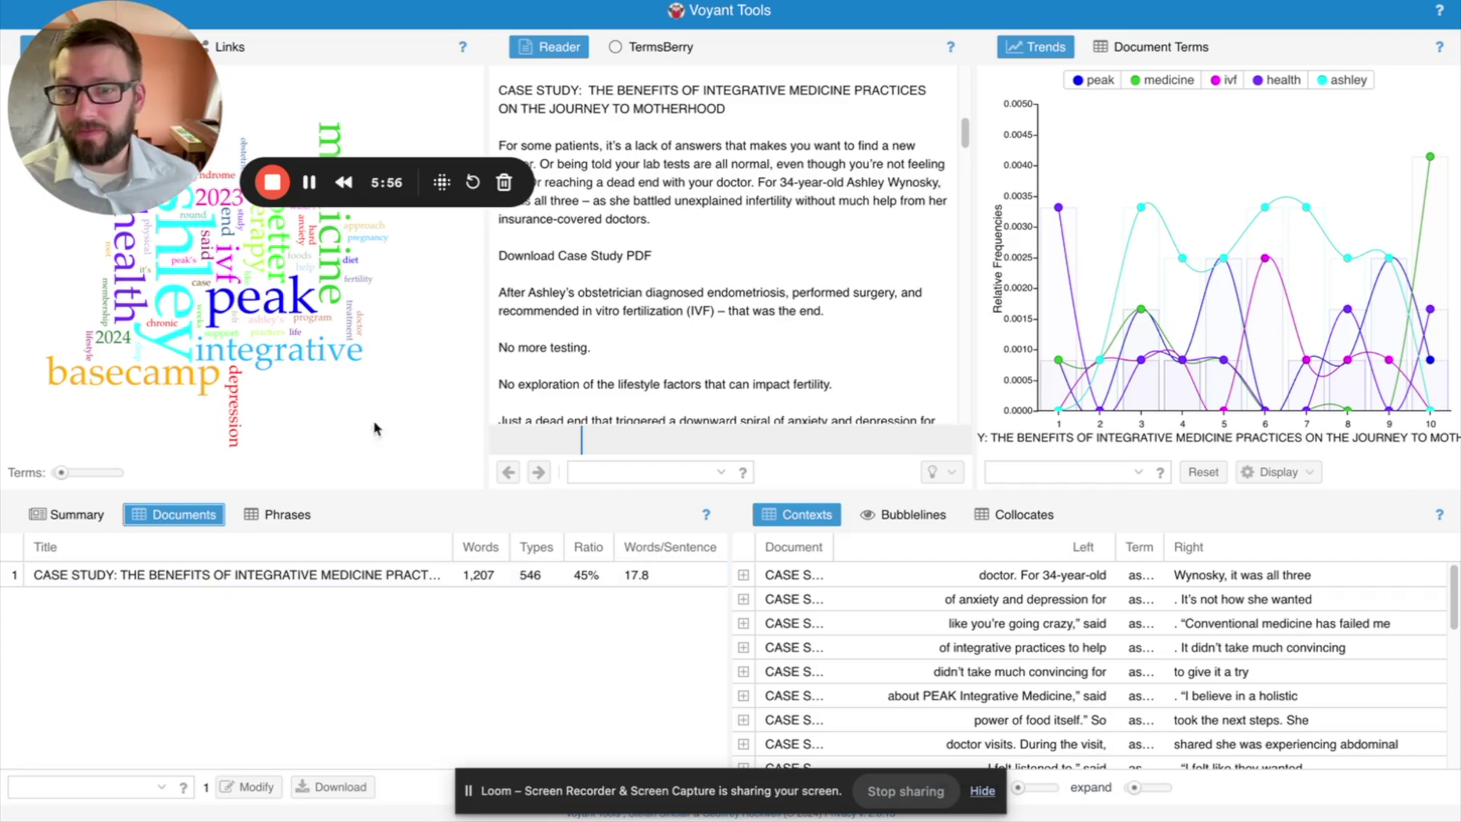
# Read through the case study's repeated phrases, from another round of ivf to six weeks, and return towards the start of the list
pyautogui.click(293, 525)
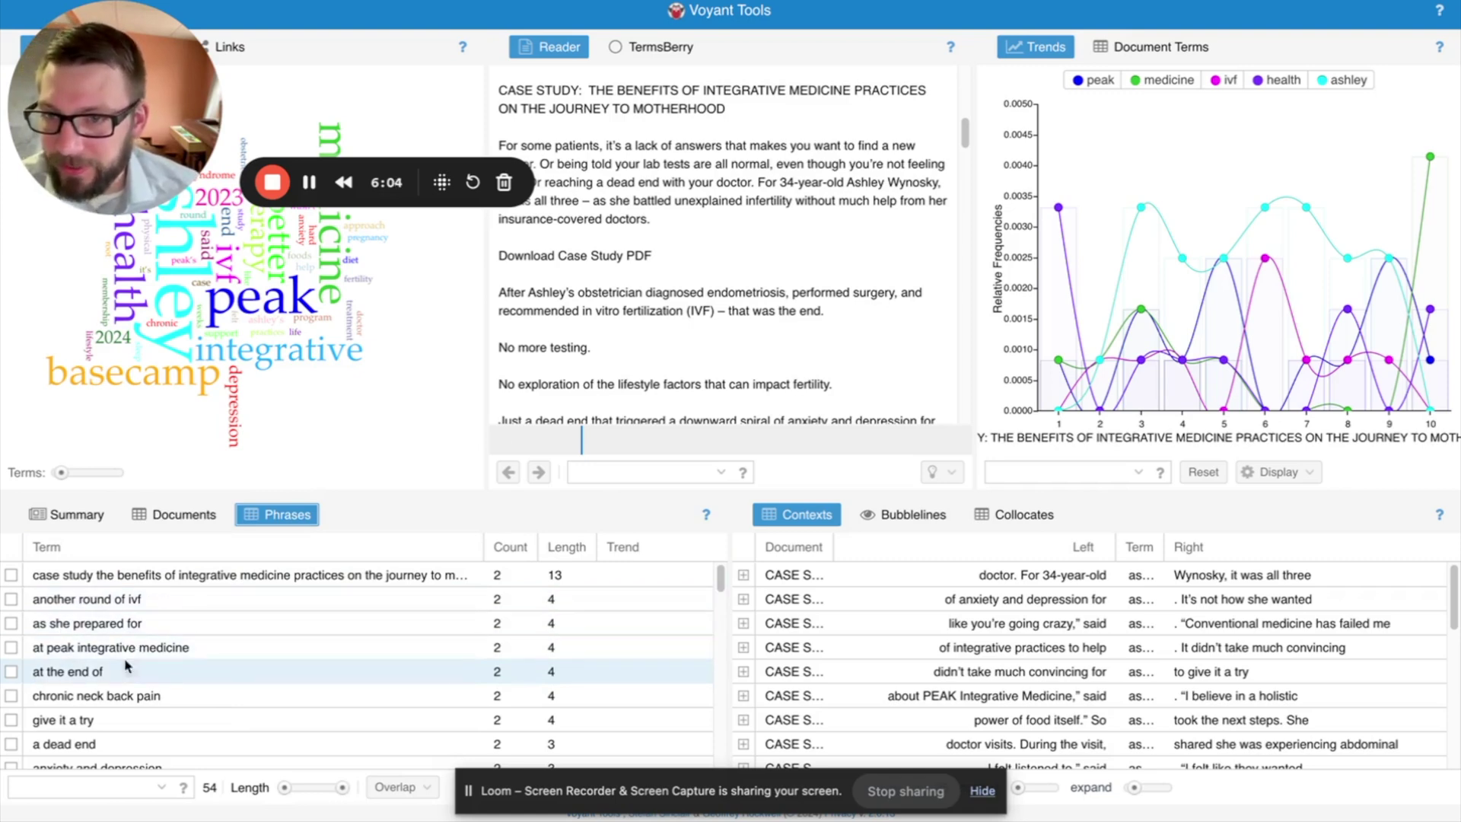
pyautogui.scroll(-1, 164, 643)
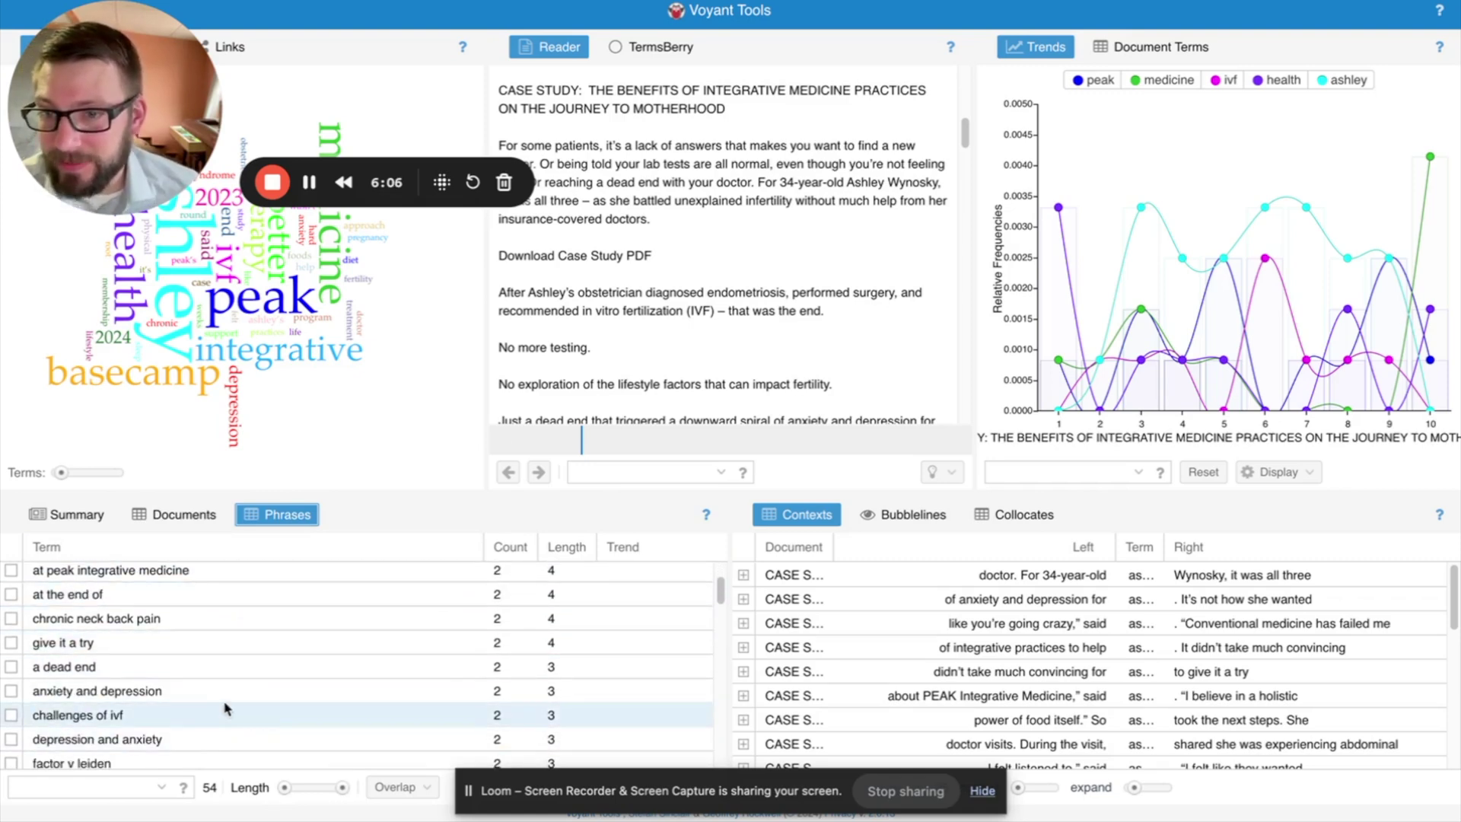
pyautogui.scroll(-1, 228, 685)
pyautogui.scroll(-3, 259, 670)
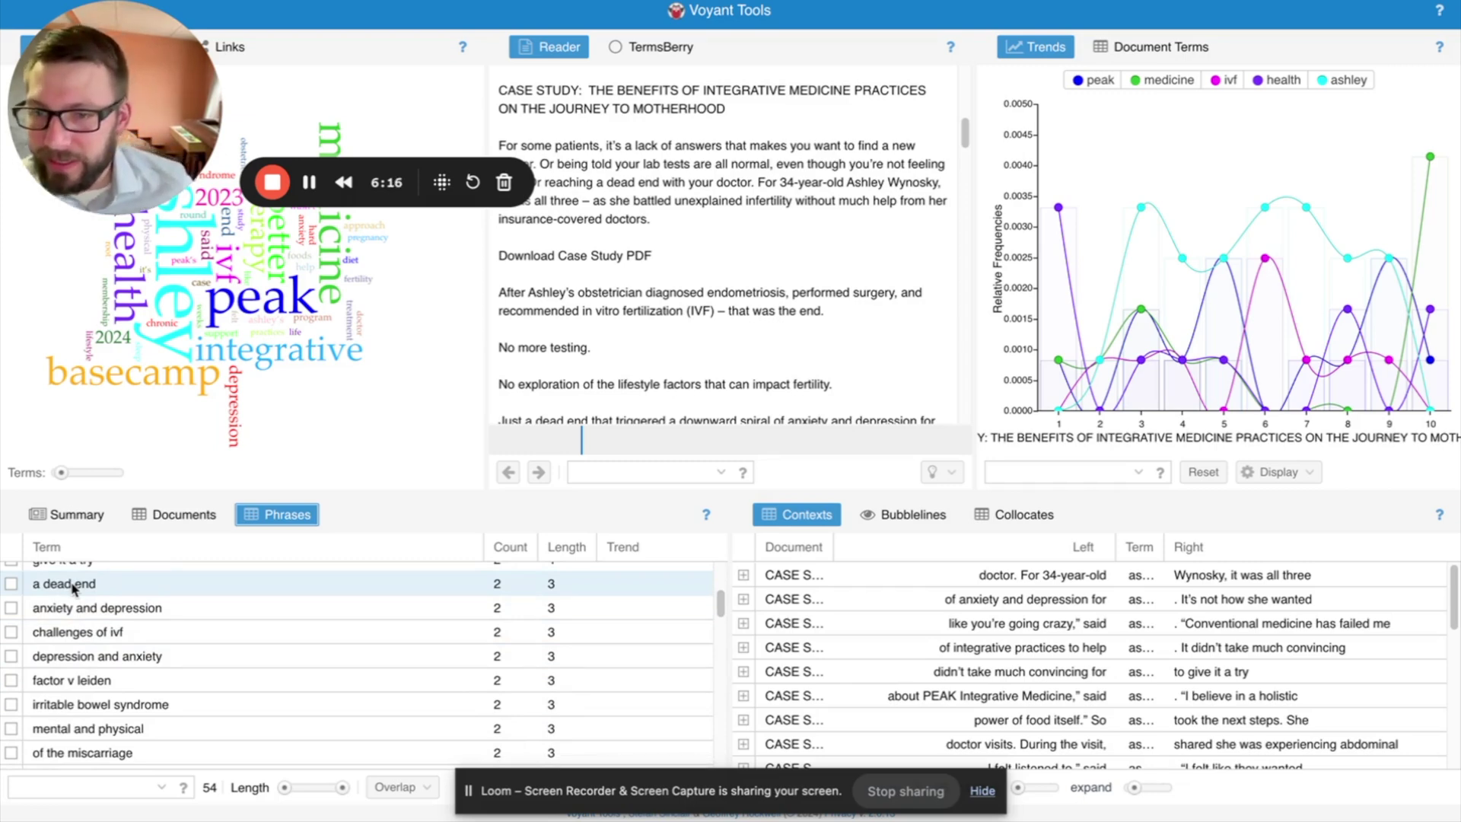
pyautogui.scroll(-1, 164, 640)
pyautogui.scroll(-2, 166, 715)
pyautogui.scroll(-2, 216, 719)
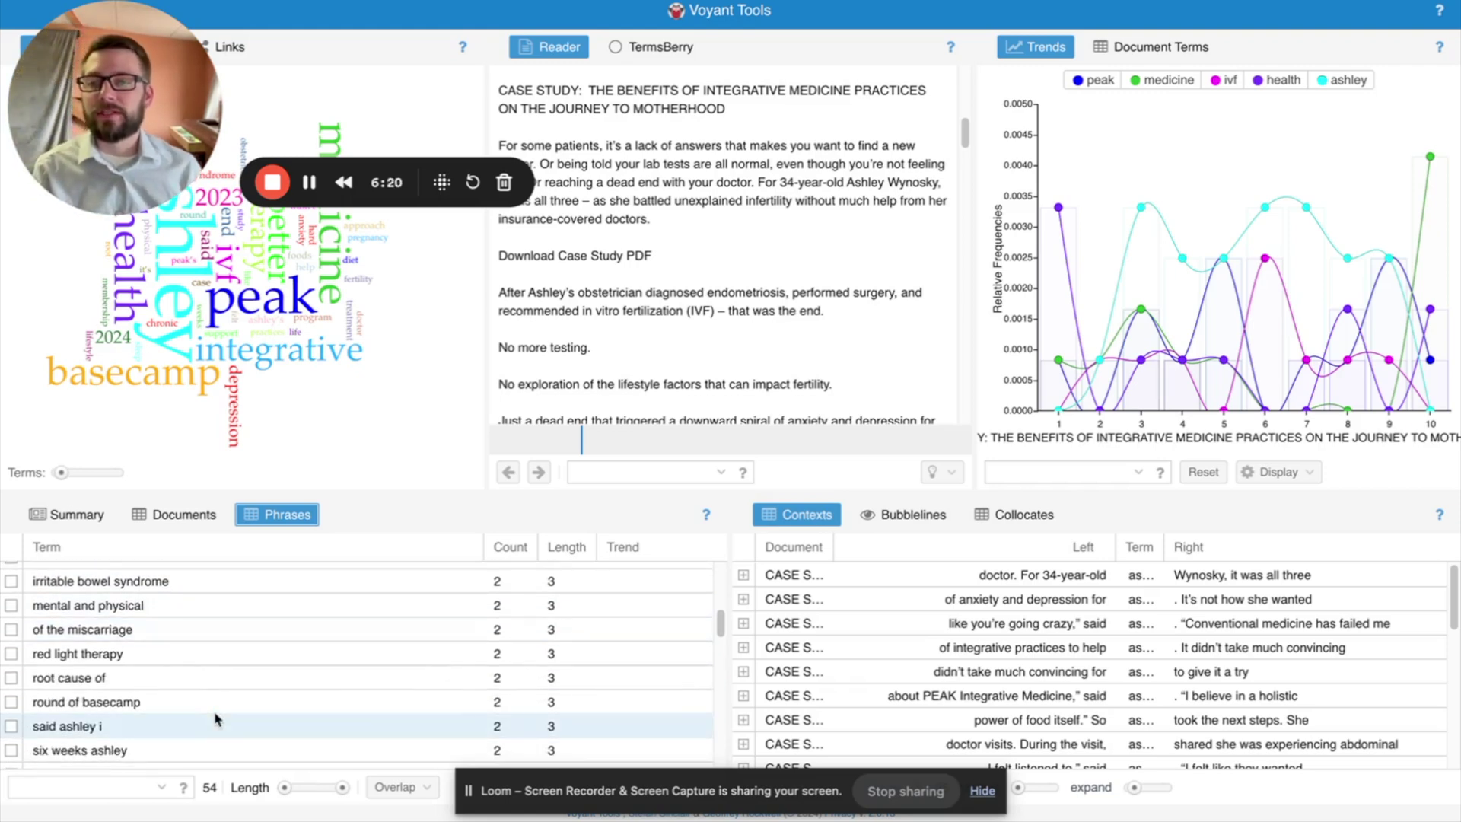
pyautogui.scroll(5, 270, 654)
pyautogui.scroll(1, 280, 708)
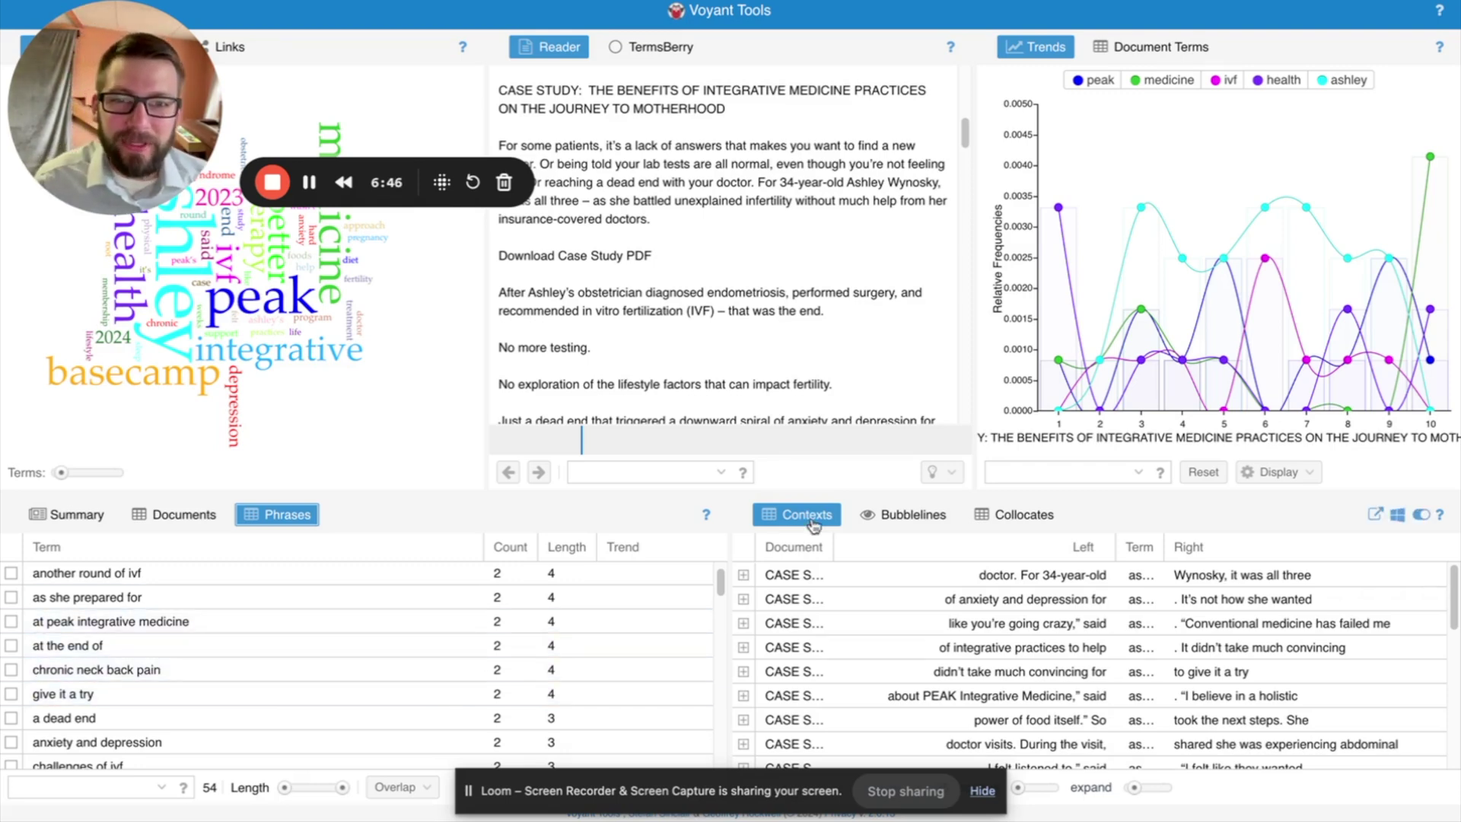
# Examine the case study's Bubblelines visualization and its Collocates table of terms that occur together
pyautogui.click(930, 518)
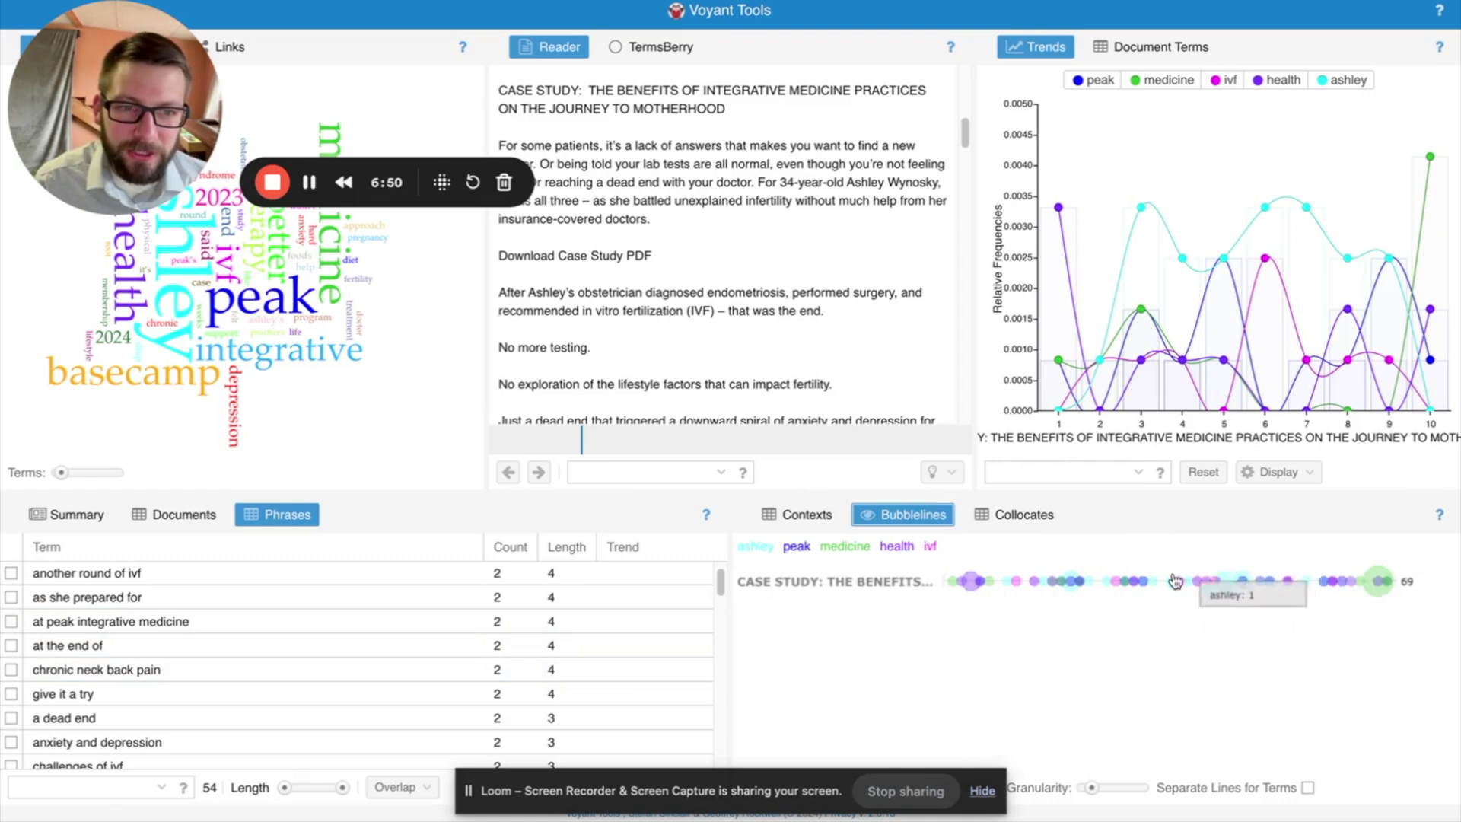
pyautogui.click(990, 515)
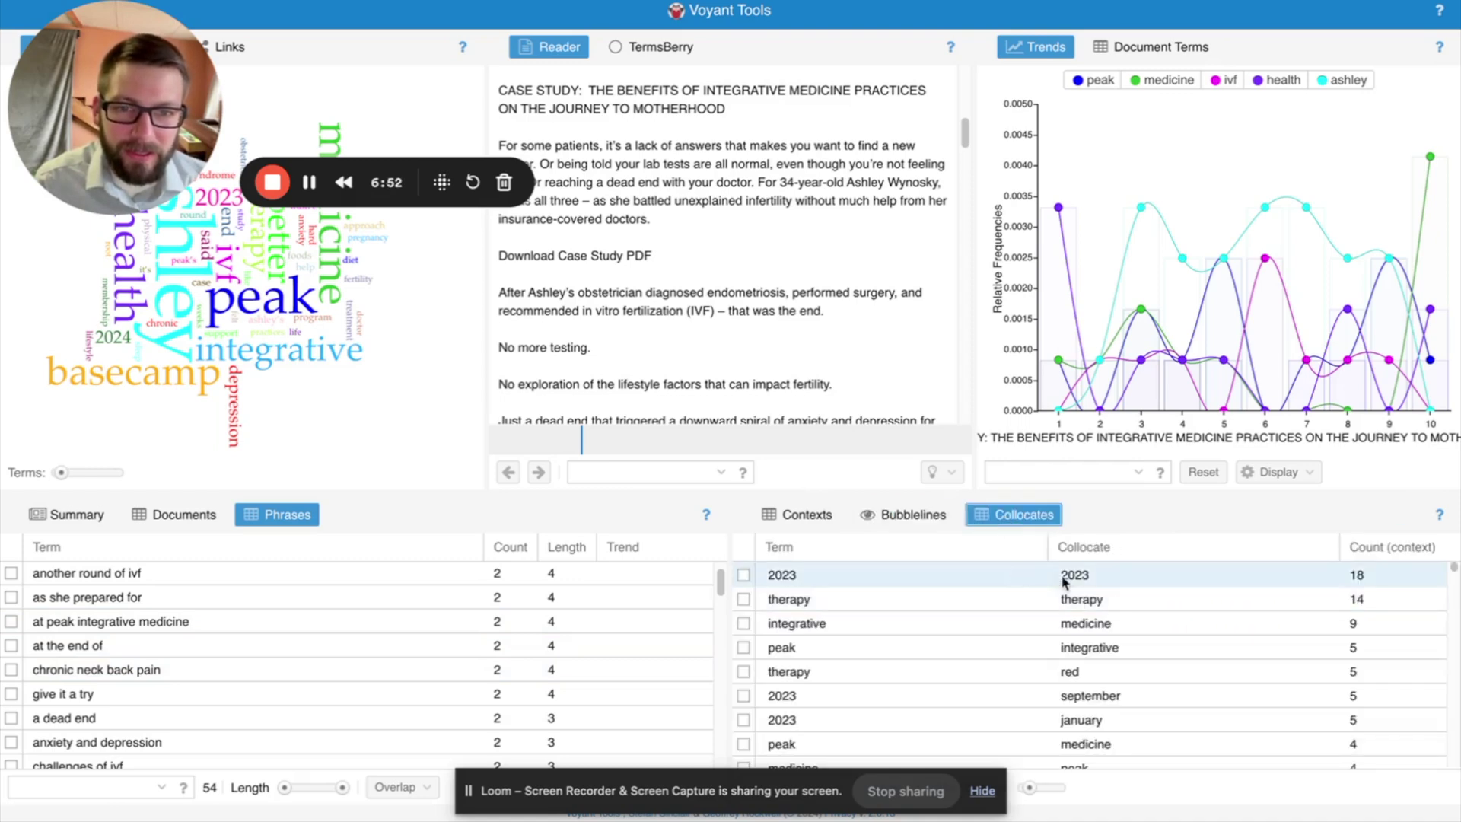
pyautogui.scroll(-3, 1100, 617)
pyautogui.scroll(3, 1102, 608)
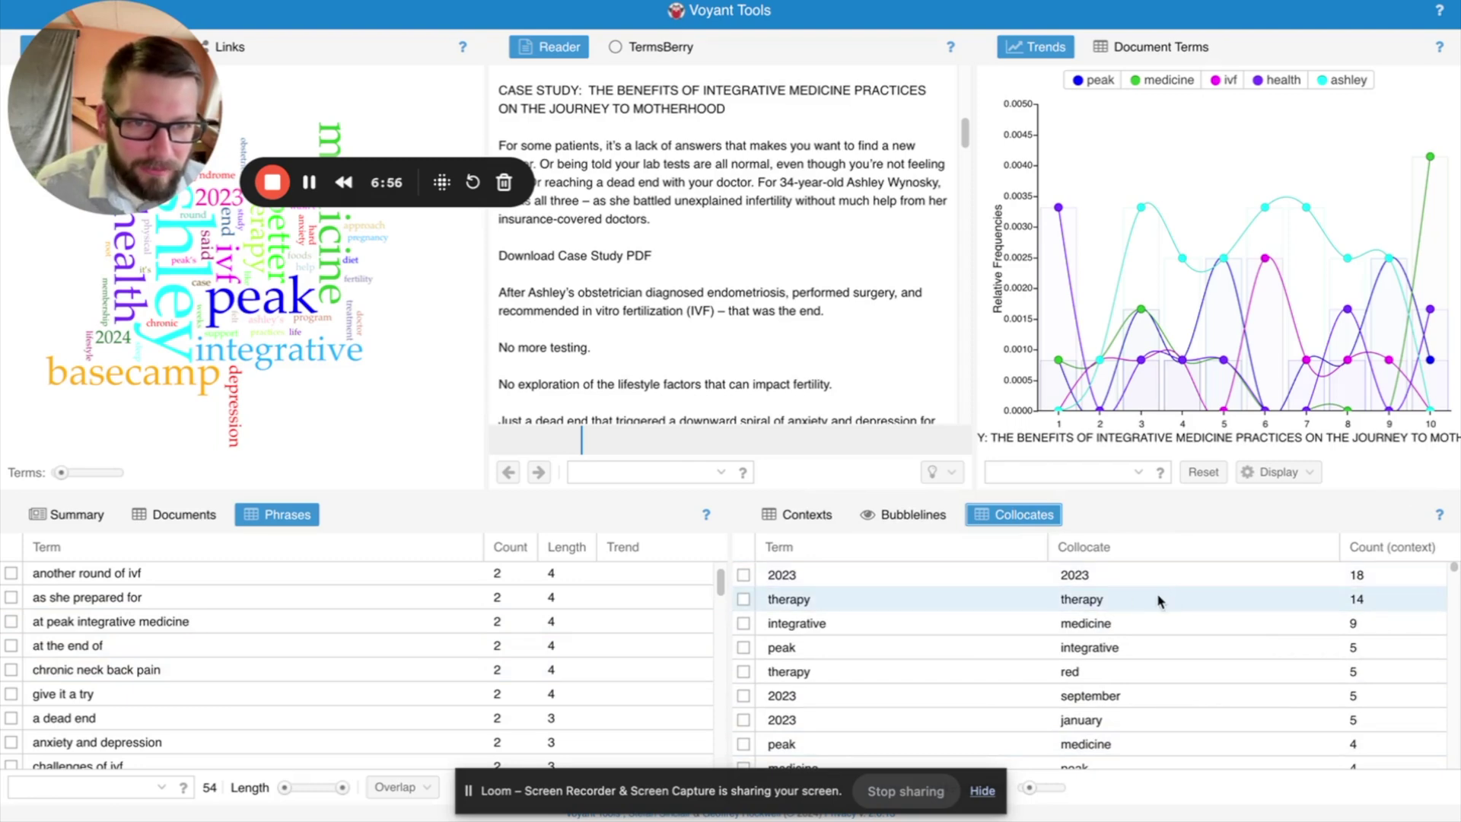
pyautogui.scroll(-3, 1058, 669)
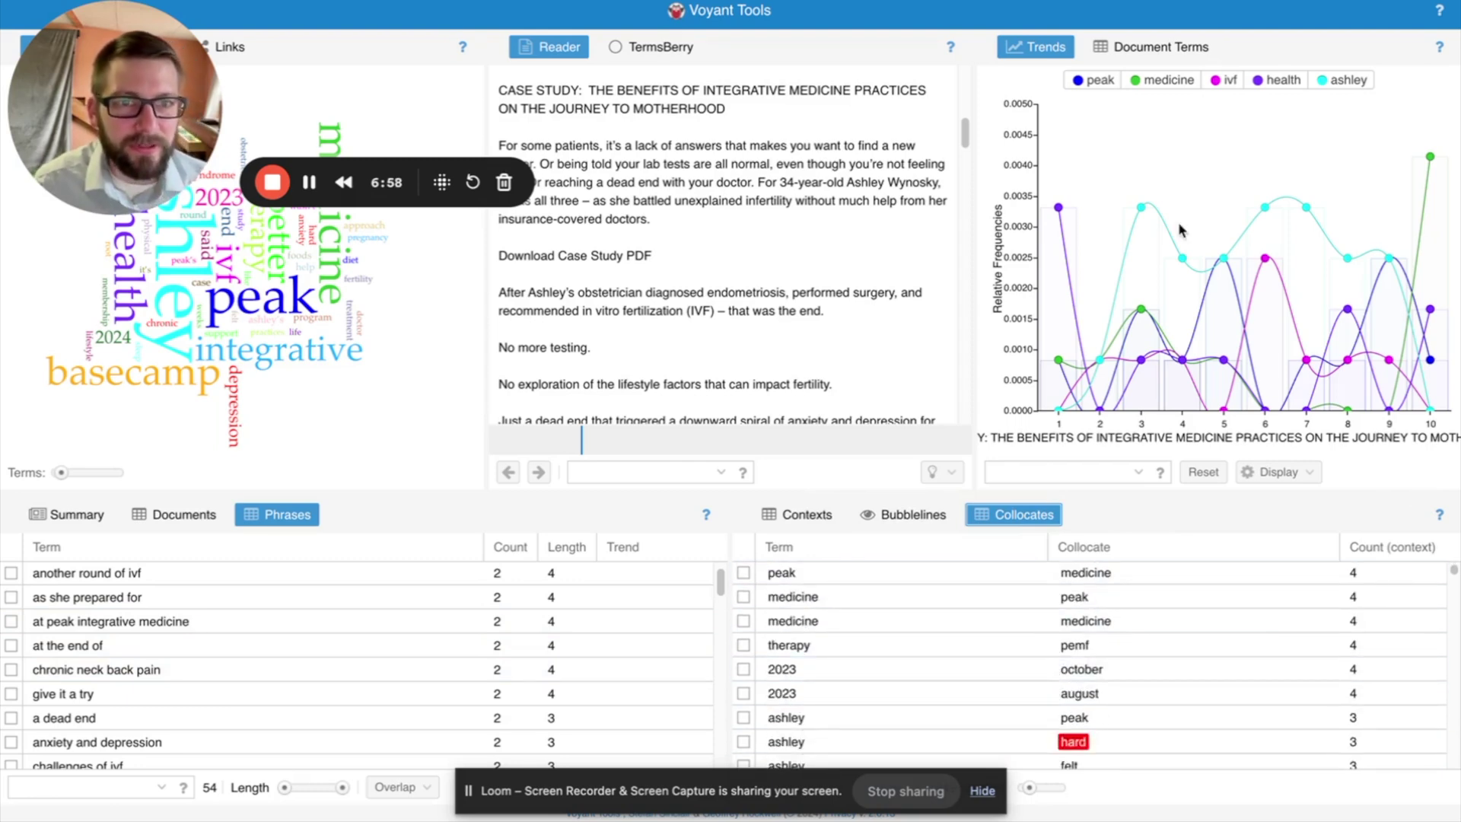
# Try the Trends chart as an Area chart and restore the Line + Stacked Bar display
pyautogui.click(1299, 473)
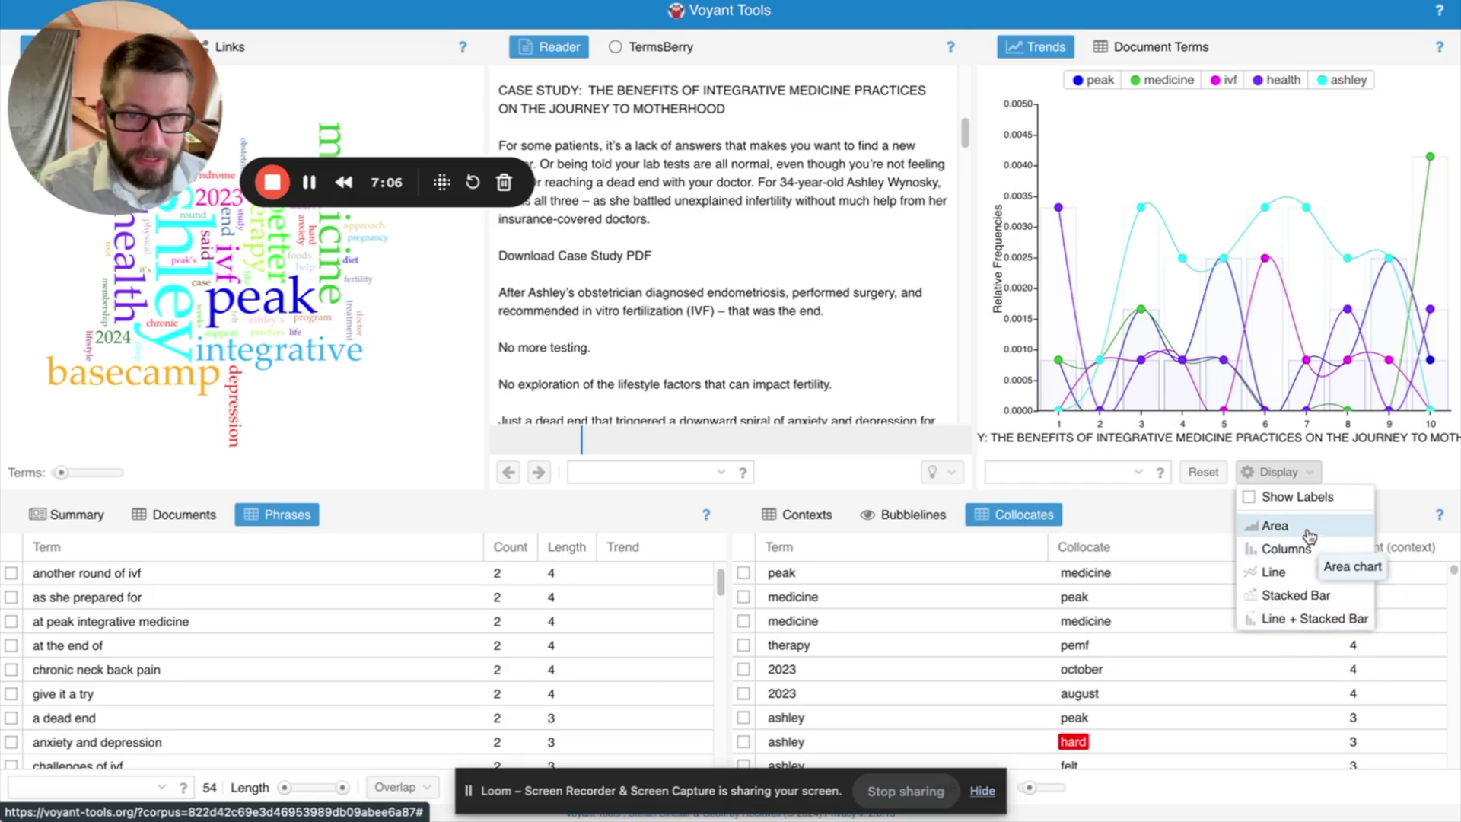
pyautogui.click(1286, 526)
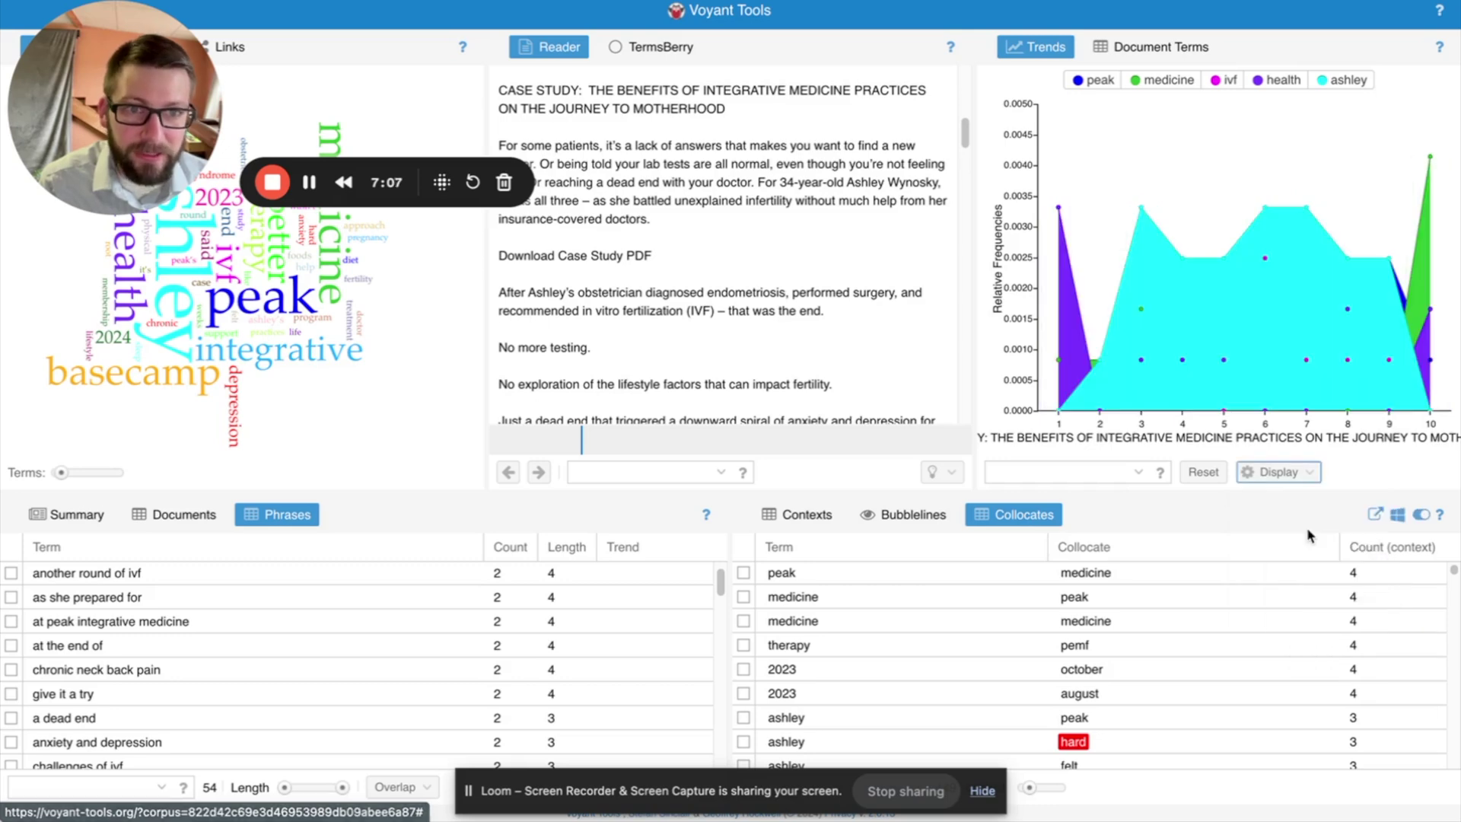
pyautogui.click(1309, 478)
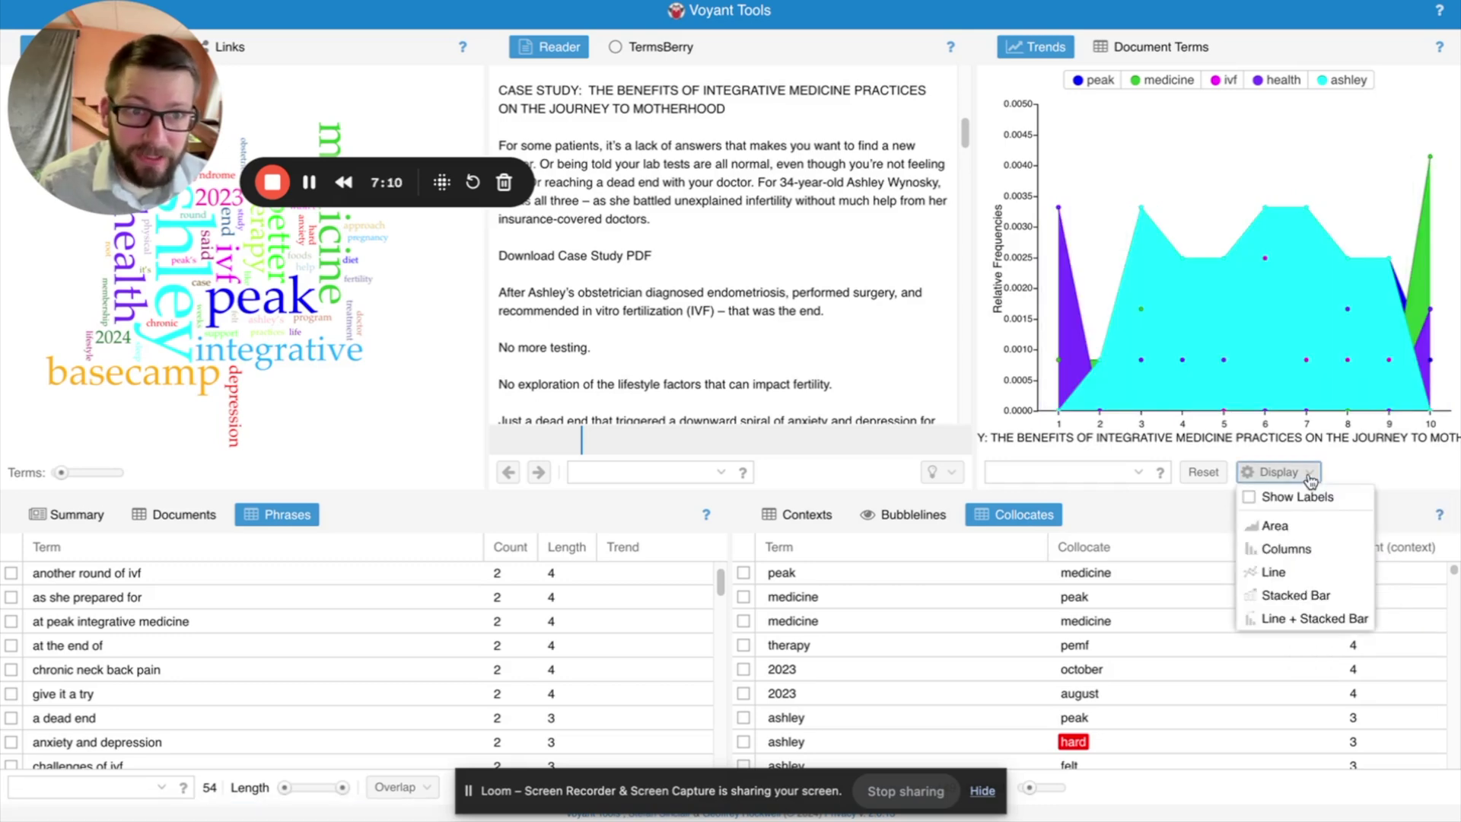
pyautogui.click(1296, 618)
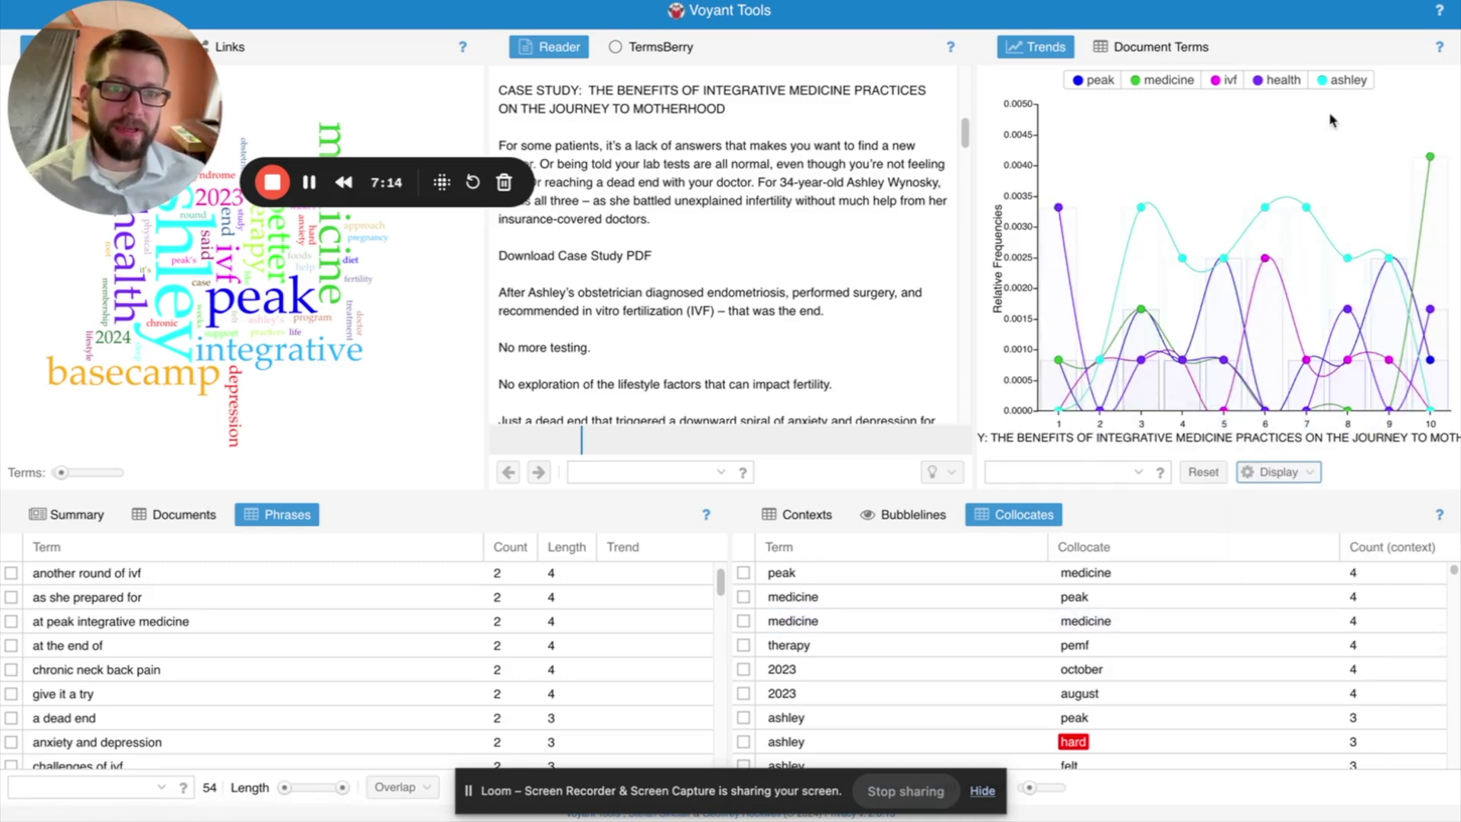
# Isolate the patient's first name series in the Trends chart, and plot the health series alongside it for comparison
pyautogui.click(1283, 80)
pyautogui.click(1229, 80)
pyautogui.click(1134, 82)
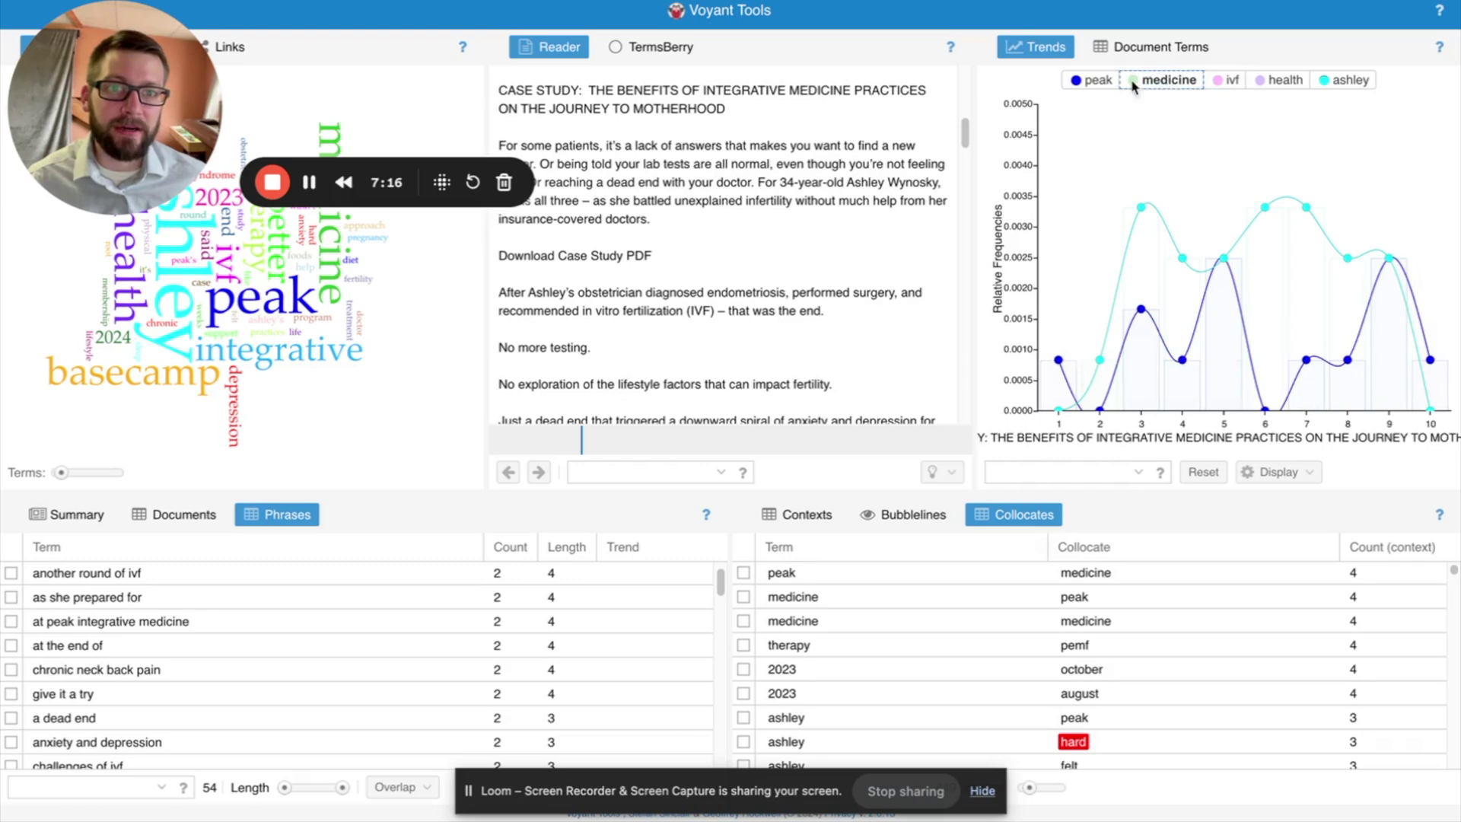
pyautogui.click(1096, 80)
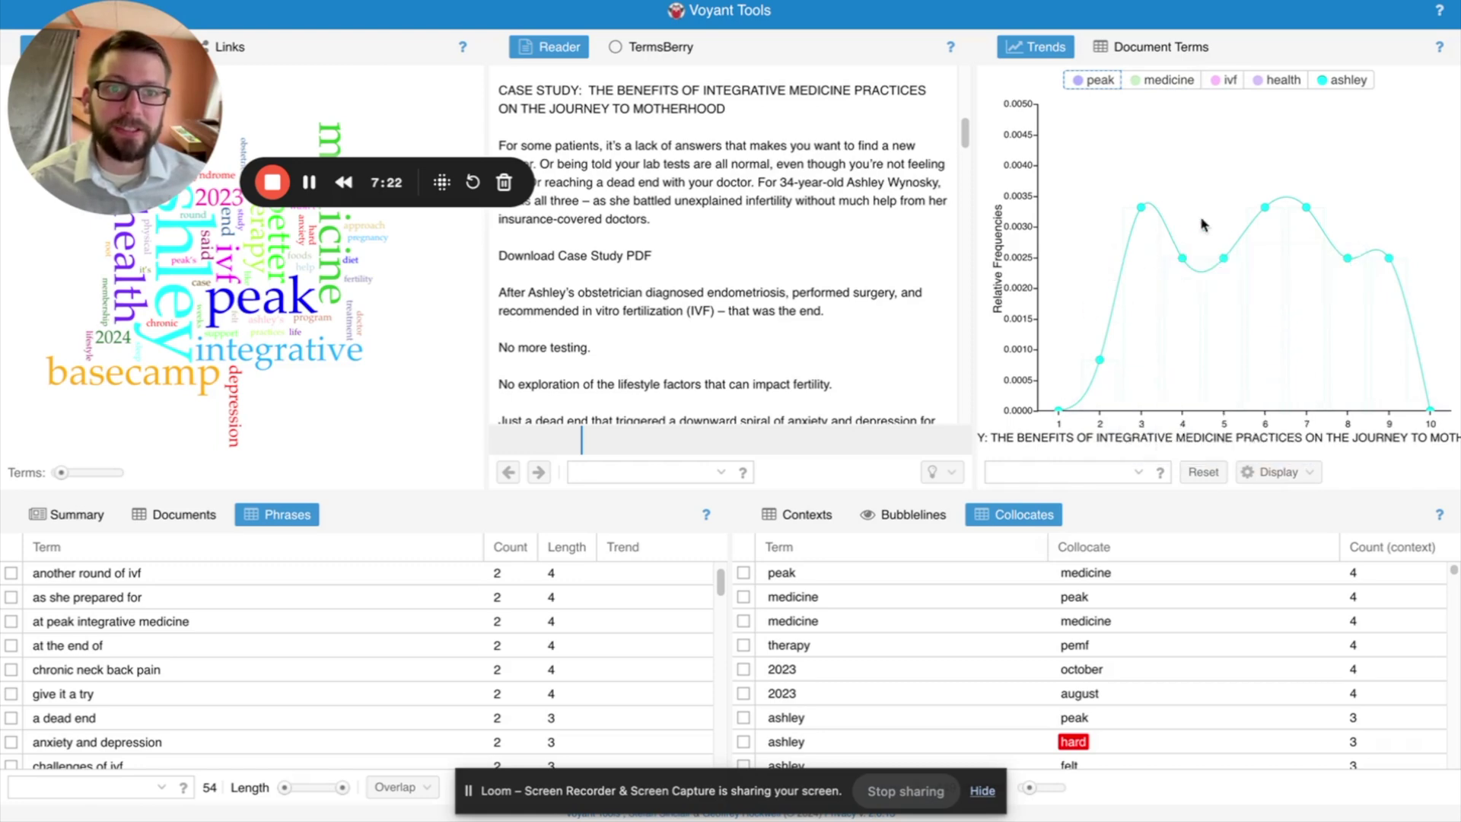
pyautogui.click(1270, 81)
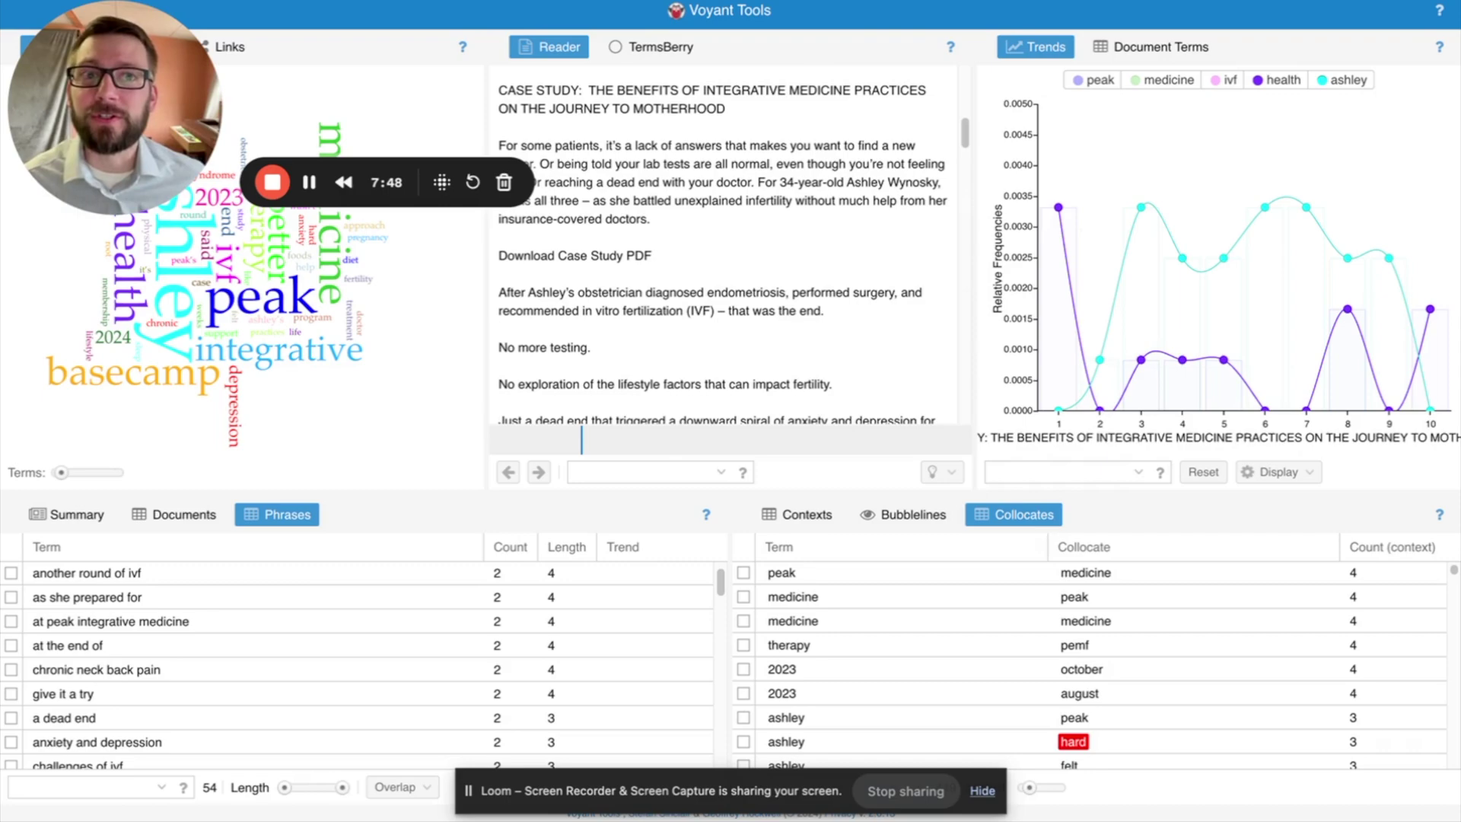
# Switch to the 100+ Marketing Tips For Construction Companies article and review its table of contents, highlighting the Construction Photography Tips entry
pyautogui.hotkey('ctrl', 'Tab')
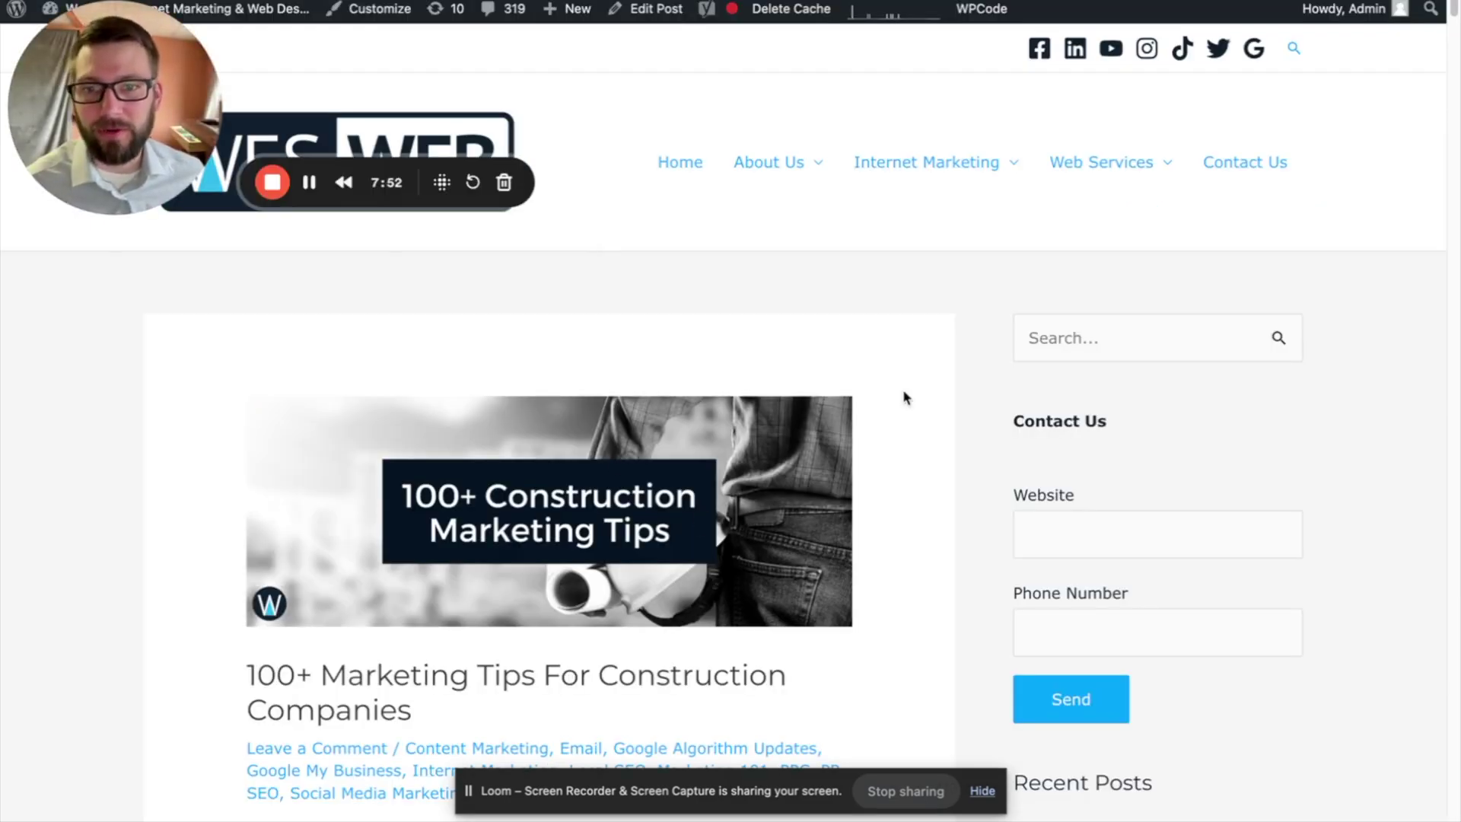
pyautogui.scroll(-20, 905, 397)
pyautogui.scroll(20, 904, 392)
pyautogui.scroll(-2, 904, 404)
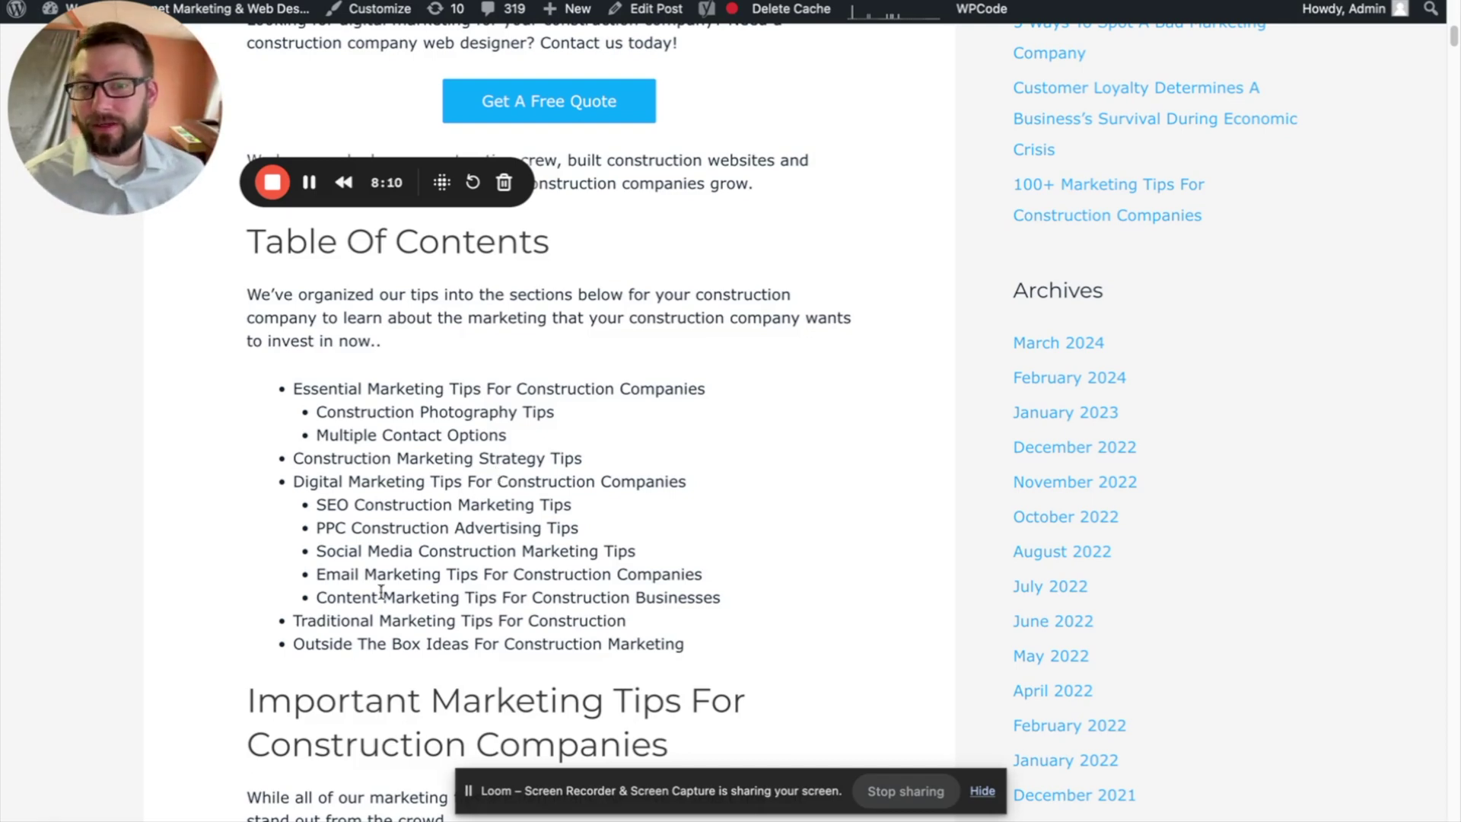
pyautogui.tripleClick(407, 432)
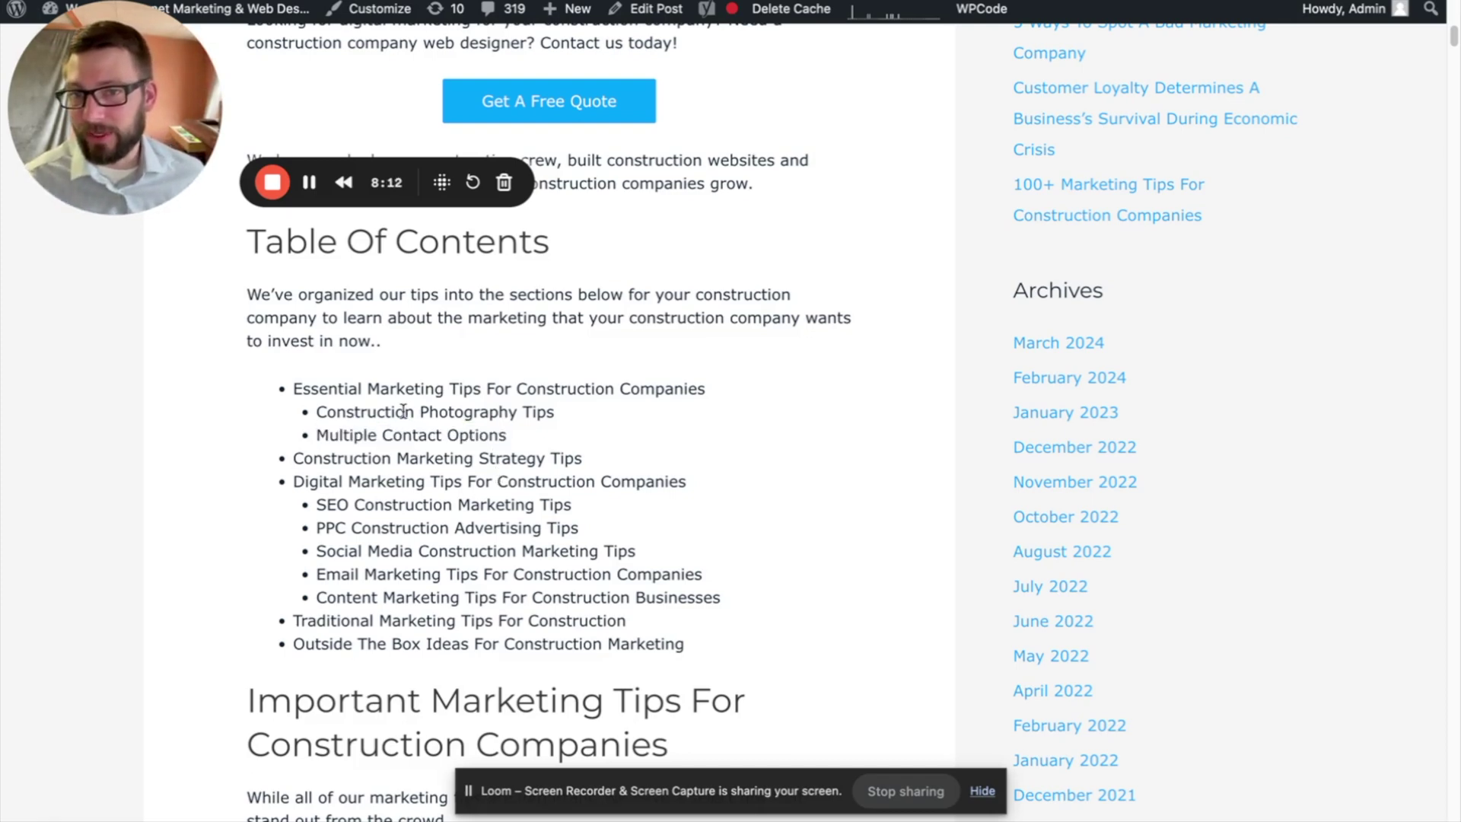
pyautogui.tripleClick(403, 412)
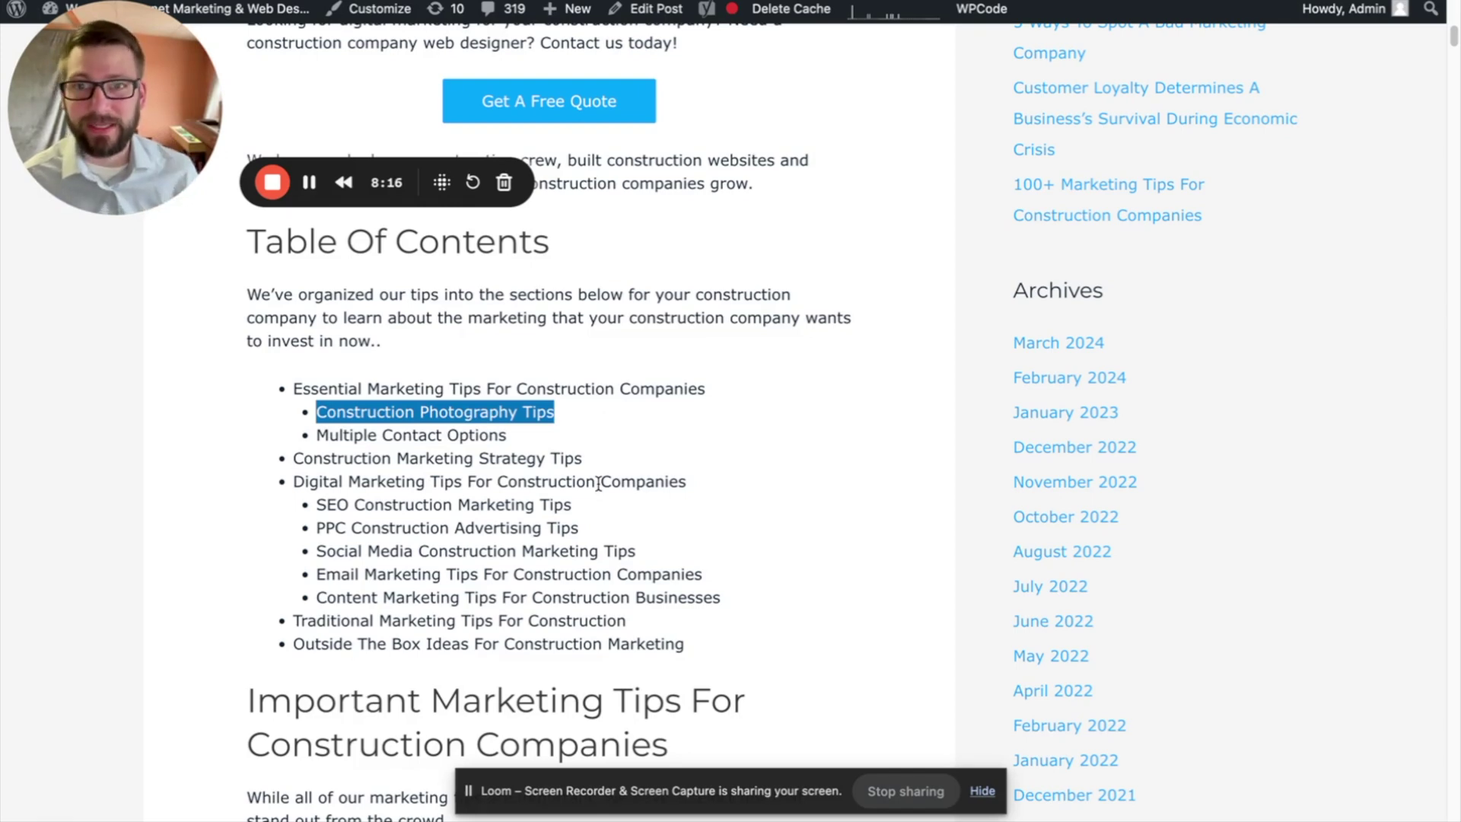
pyautogui.scroll(15, 599, 483)
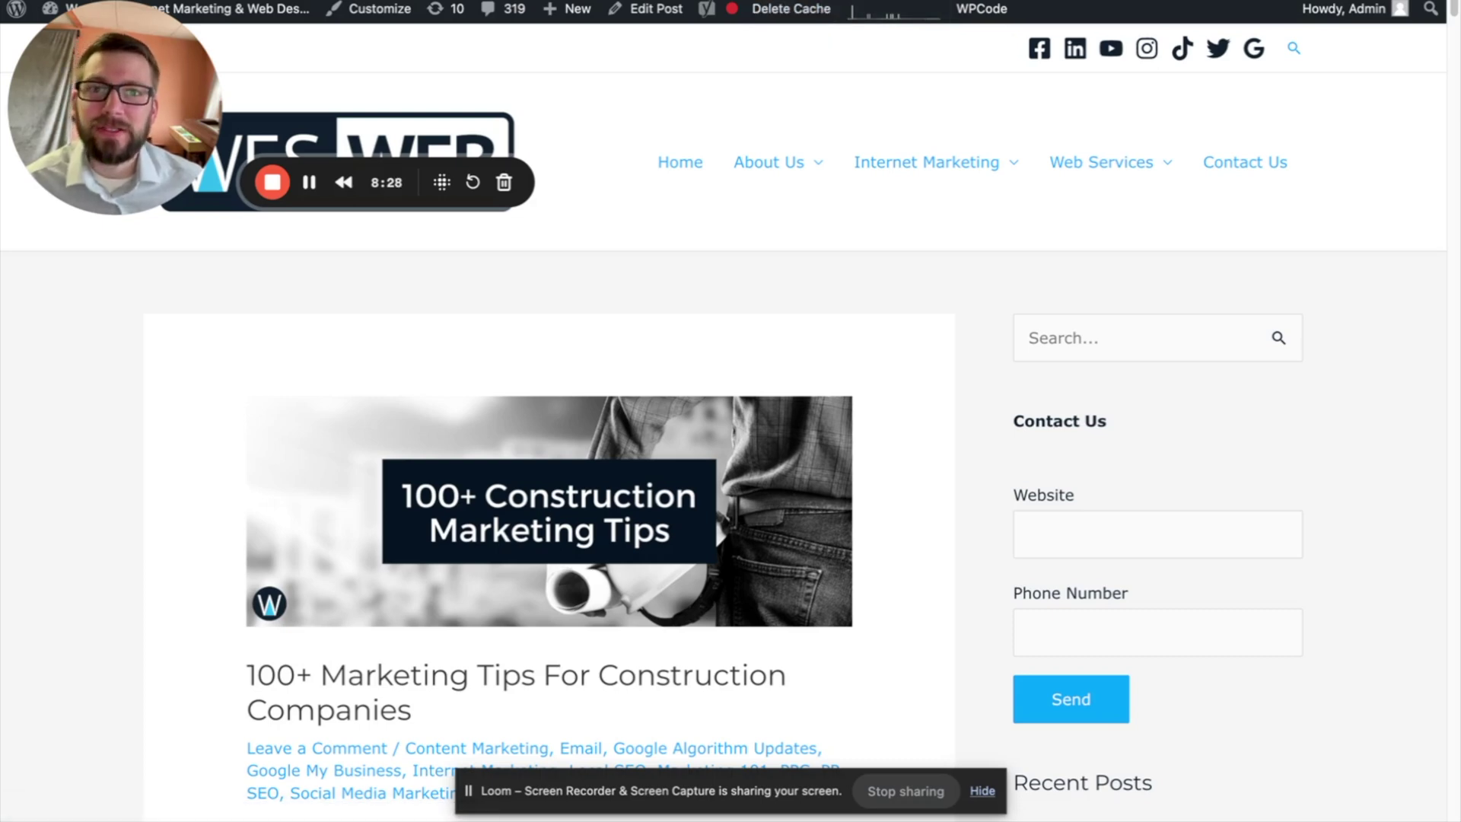
# Switch to the Voyant Tools analysis of the construction marketing article and examine the construction term's frequency and trend line
pyautogui.press('super+Tab')
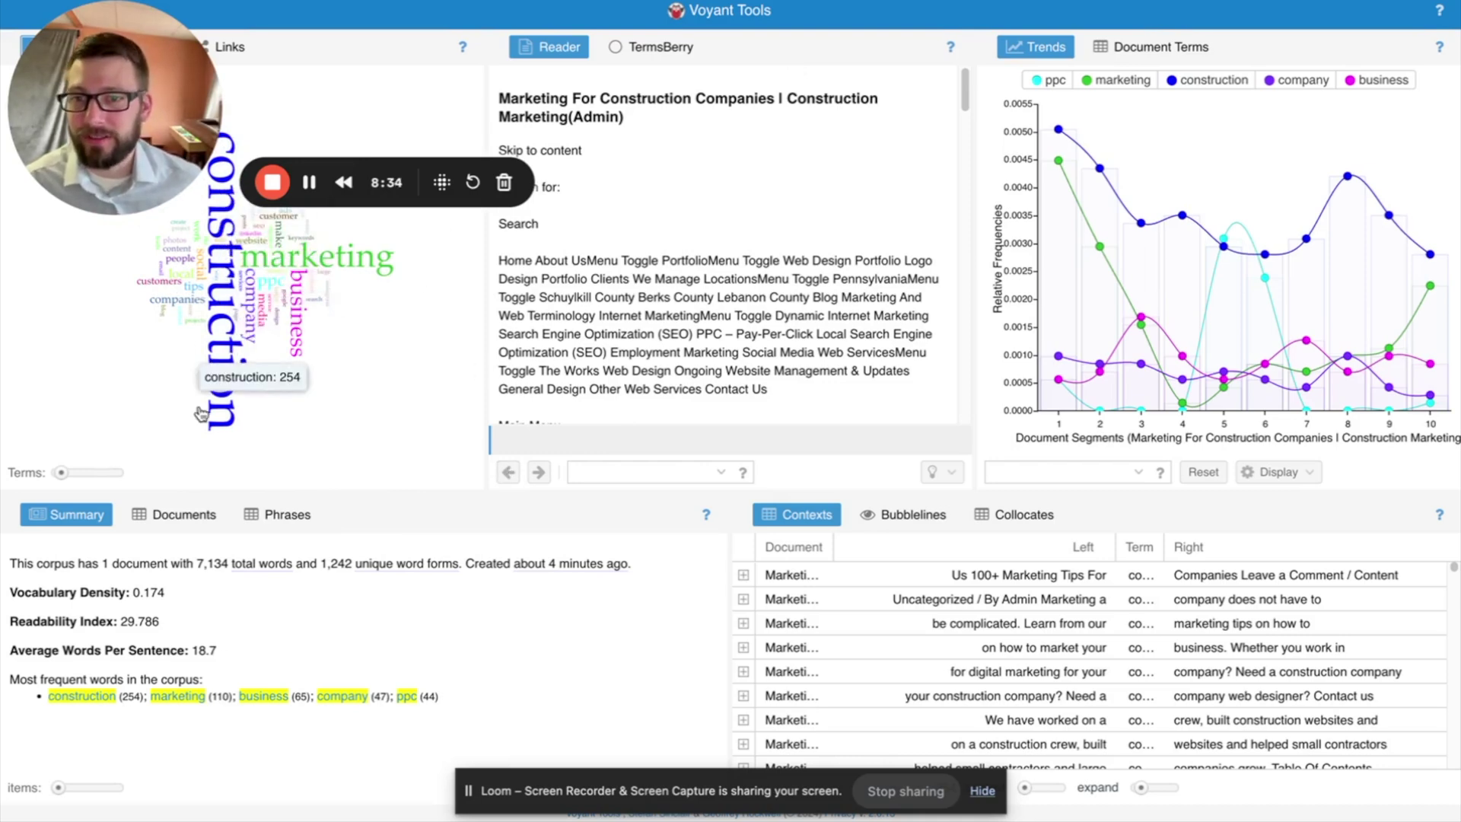
pyautogui.moveTo(1101, 190)
pyautogui.moveTo(1422, 259)
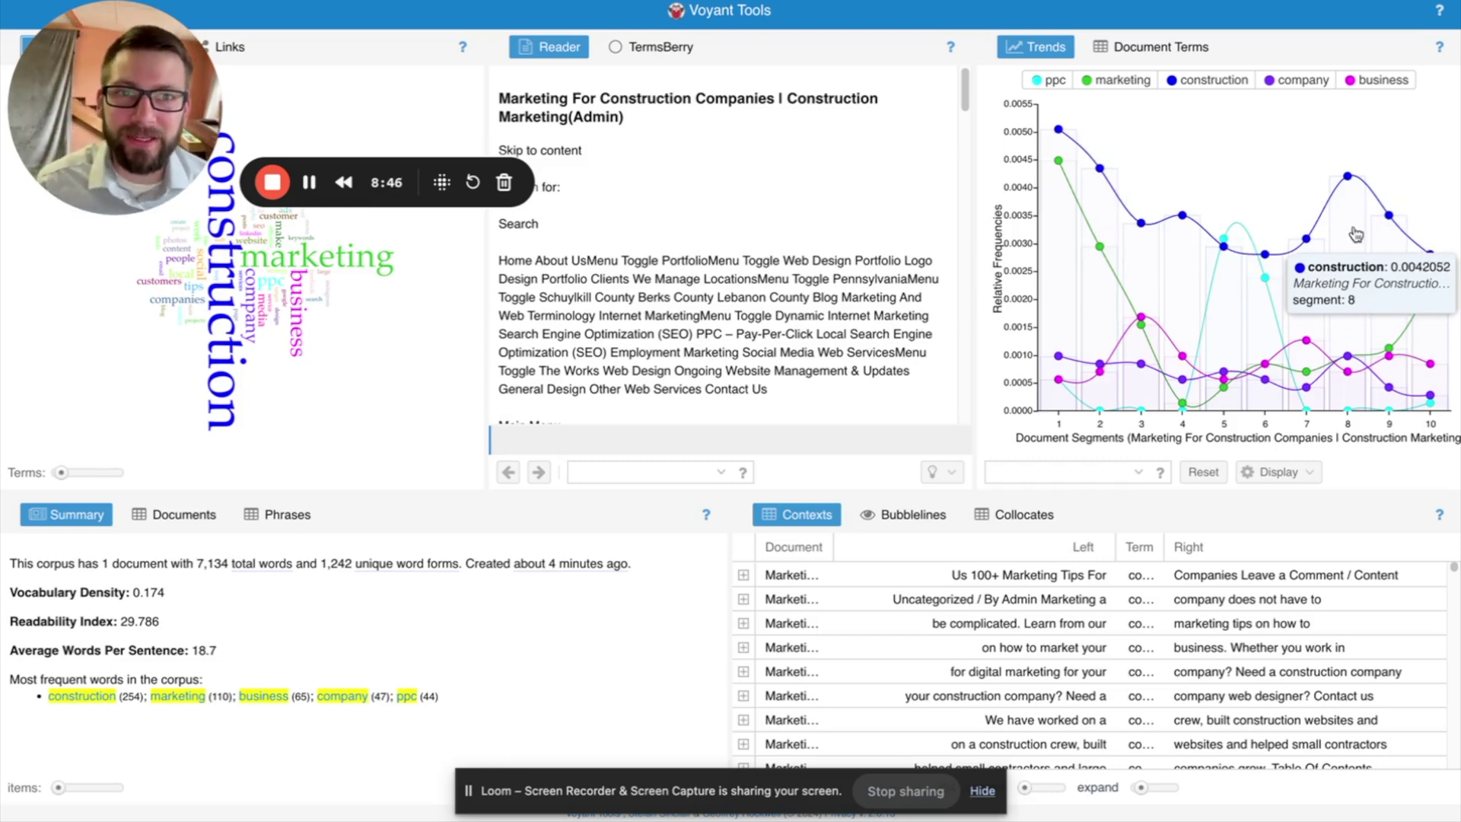
# Isolate the ppc series in the Trends chart by hiding marketing, construction, company and business, and examine its distribution across the segments
pyautogui.moveTo(1246, 256)
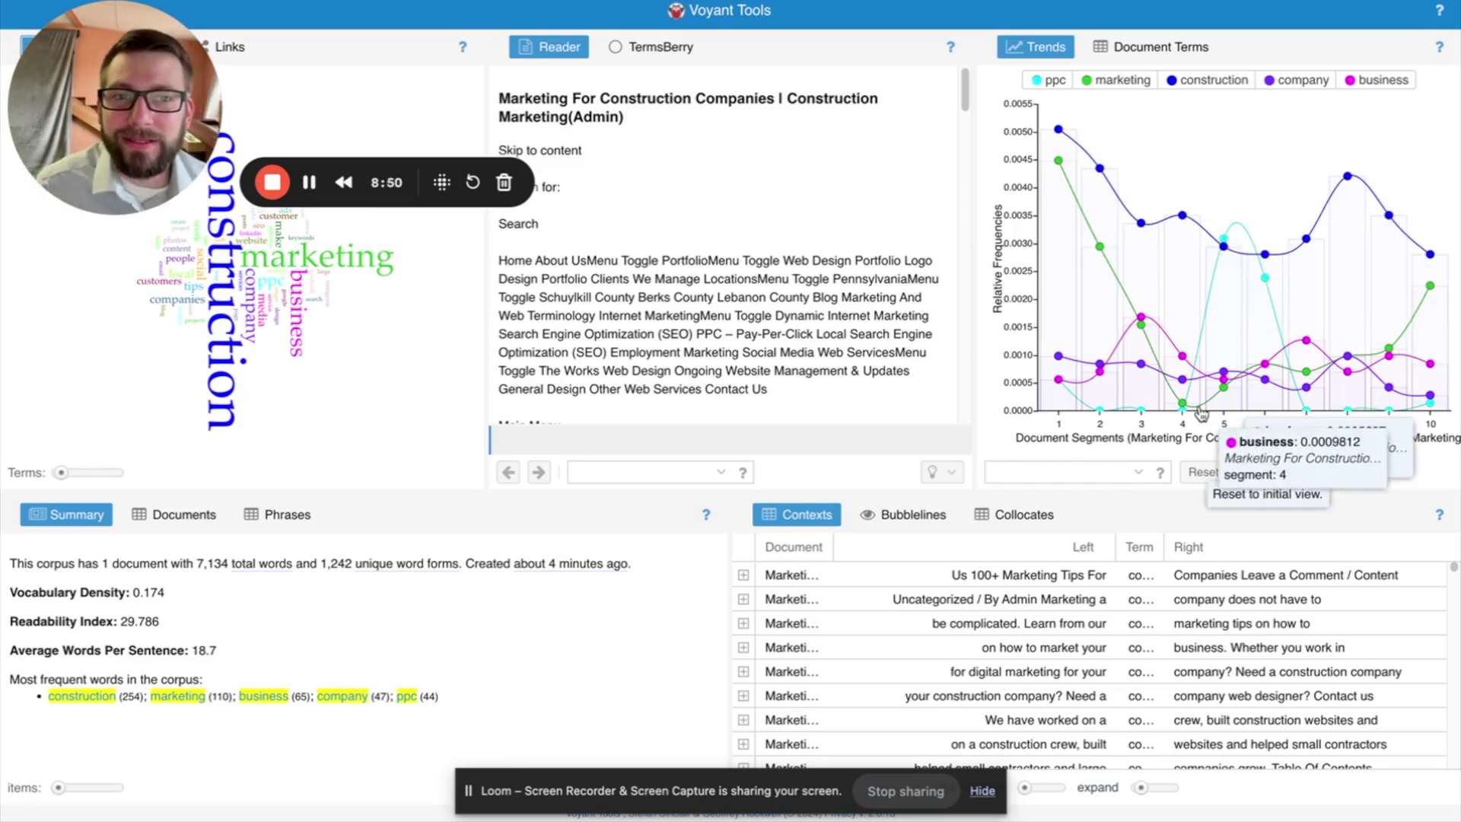
pyautogui.click(1119, 80)
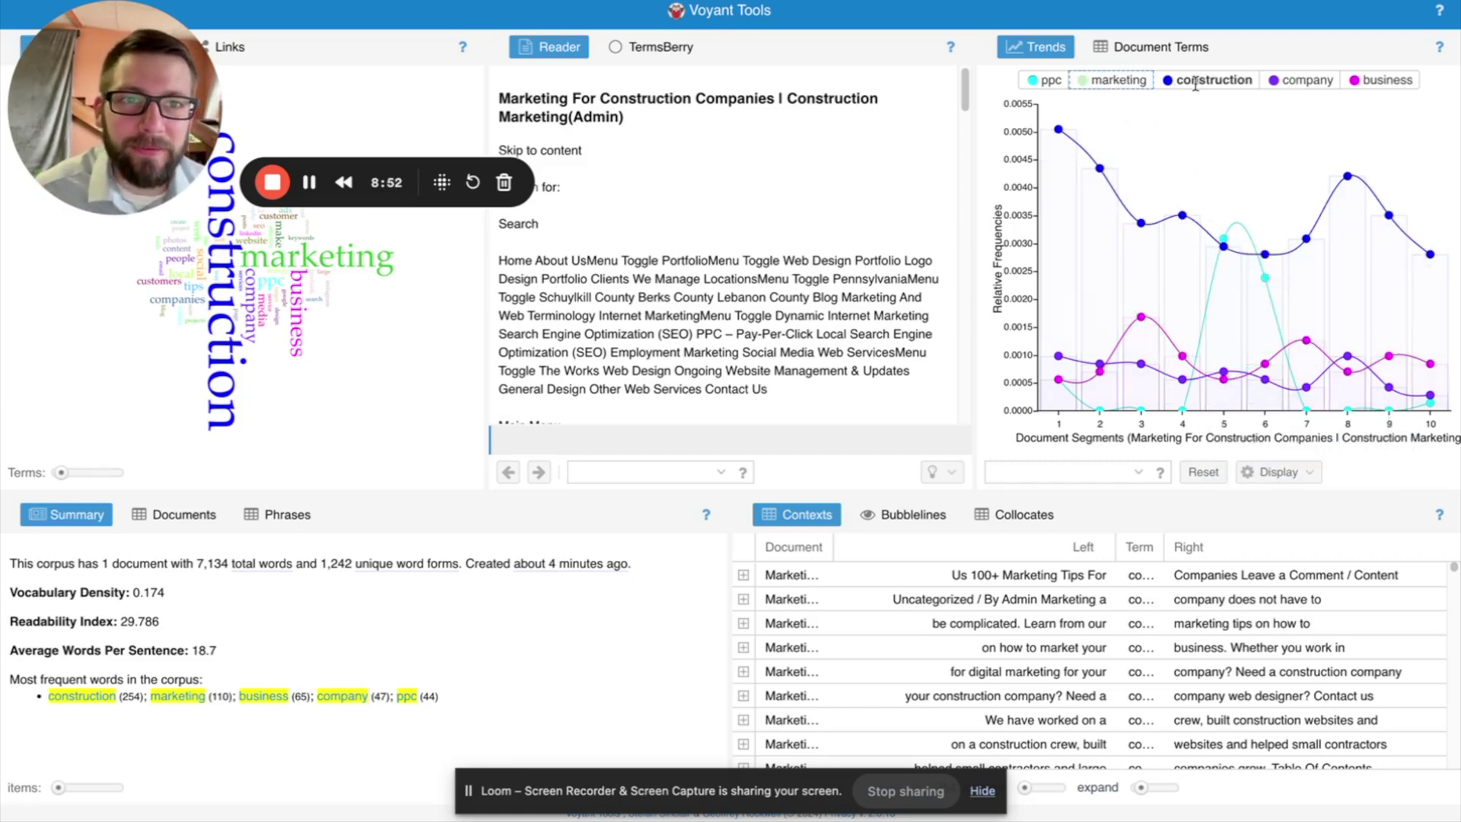
pyautogui.click(1211, 80)
pyautogui.click(1300, 79)
pyautogui.click(1382, 80)
pyautogui.moveTo(1225, 242)
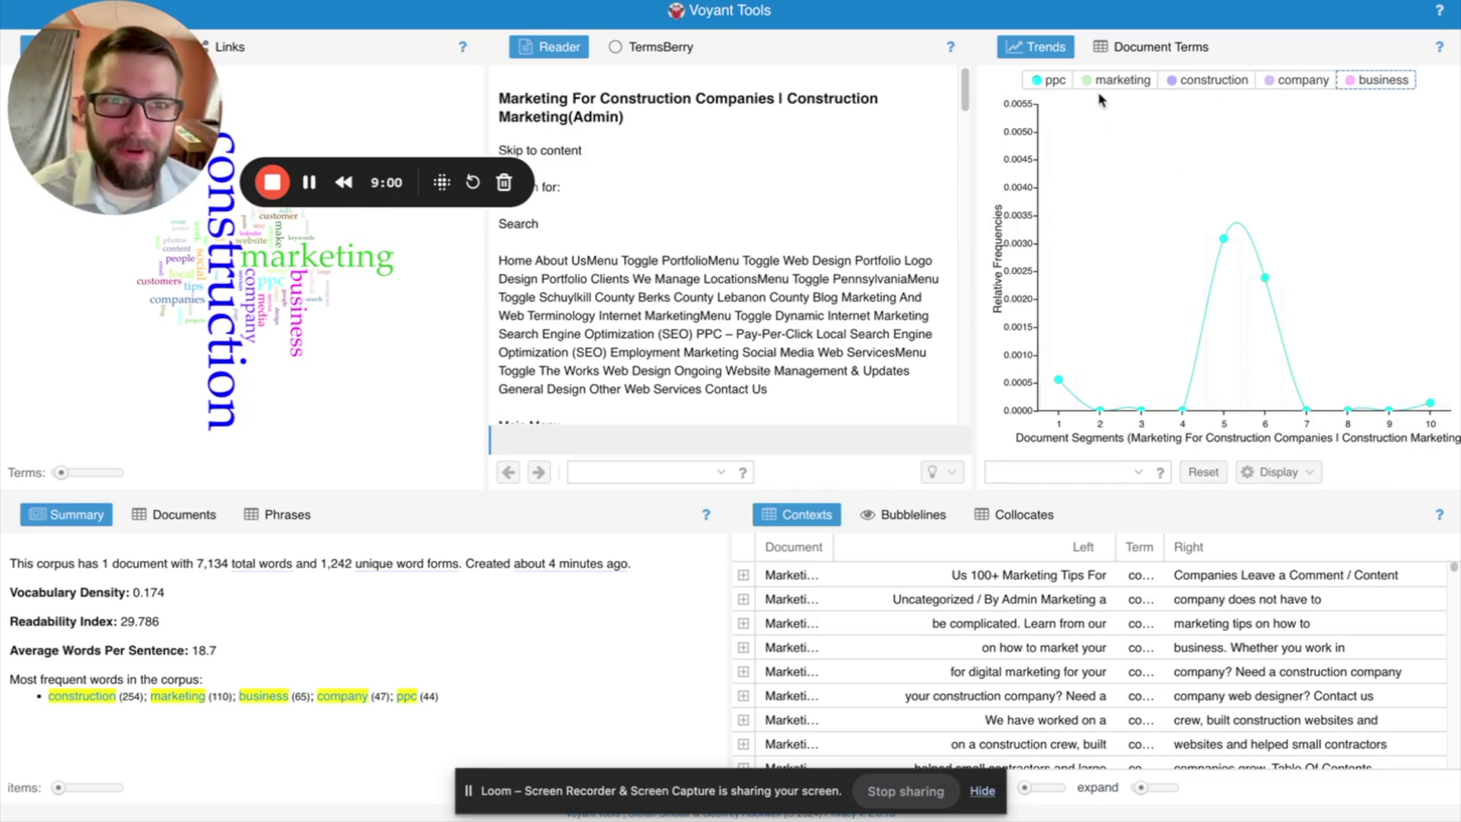
# Restore the marketing, construction, company and business series one by one in the Trends chart to compare them with ppc
pyautogui.click(1115, 79)
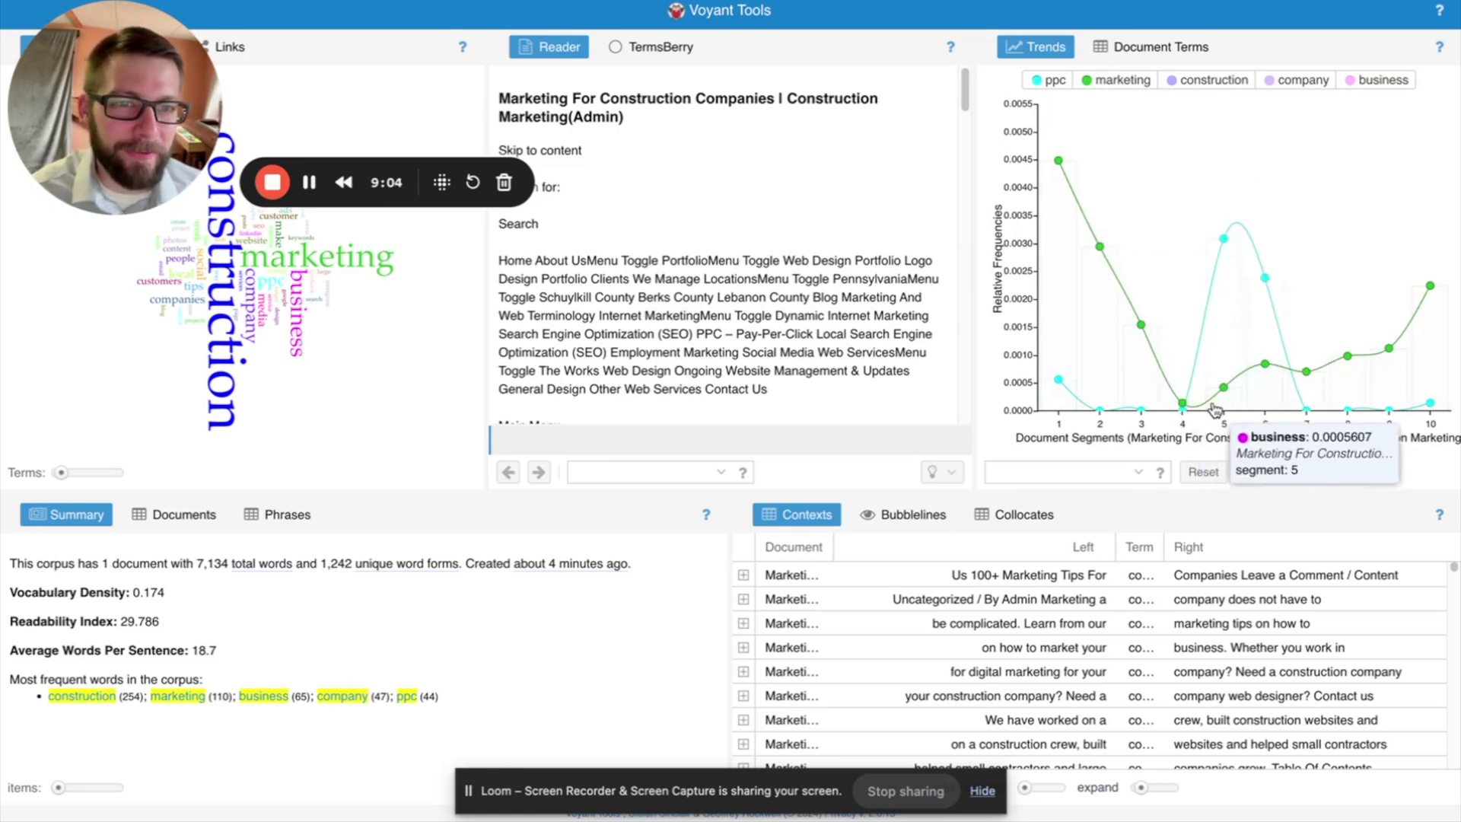
pyautogui.click(1199, 80)
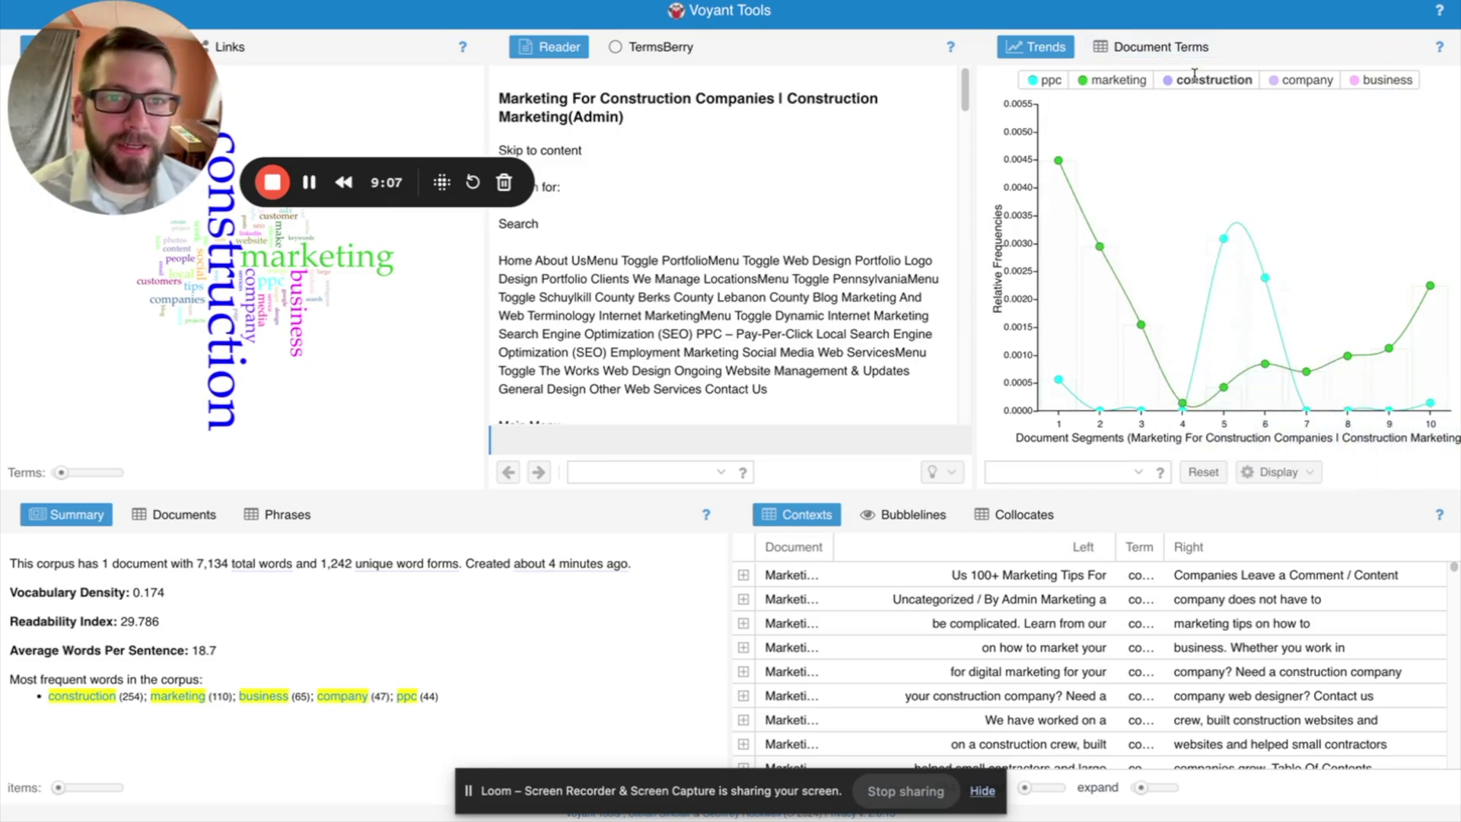
pyautogui.click(1303, 81)
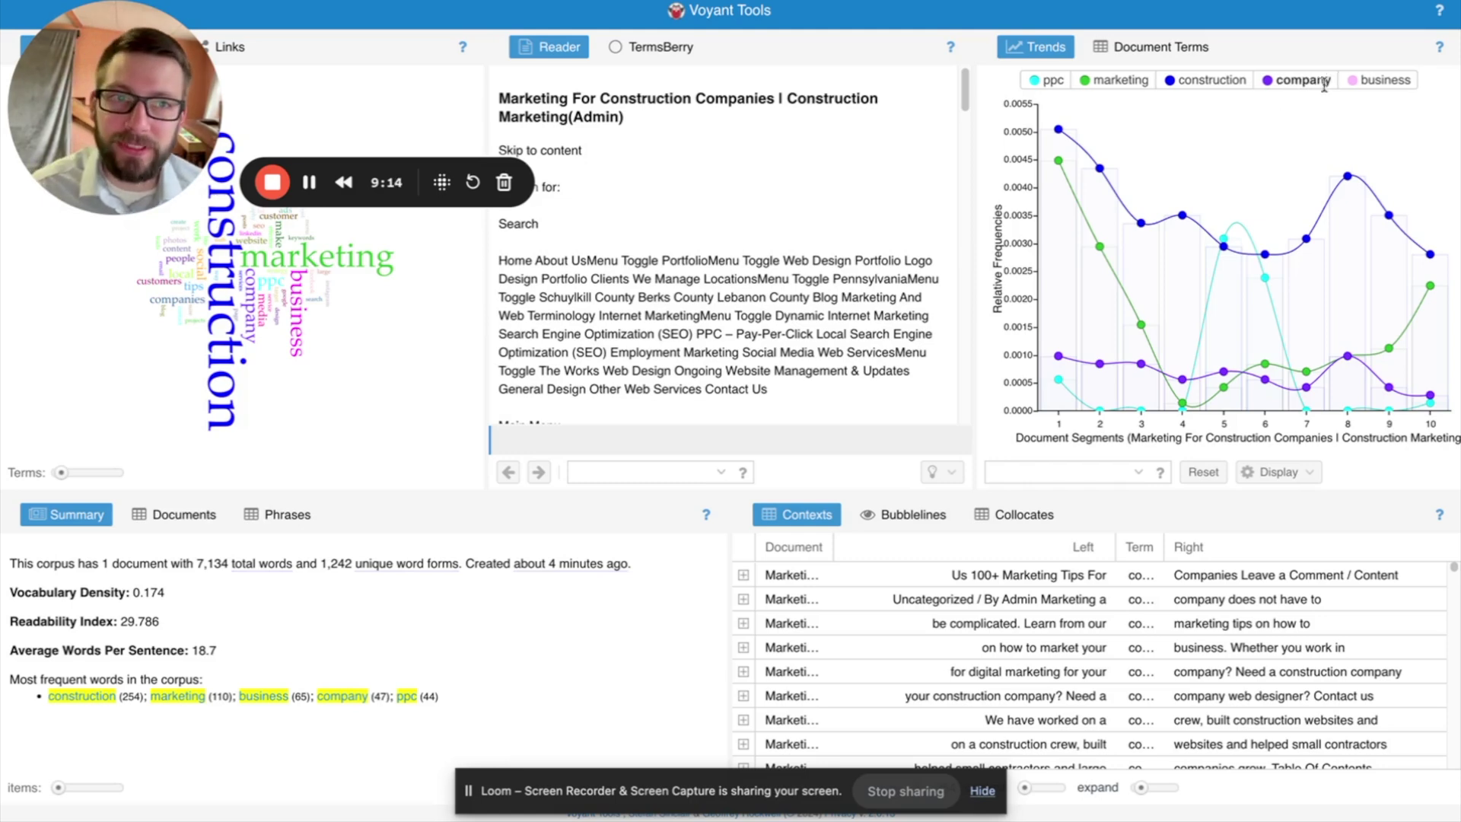
pyautogui.click(1349, 81)
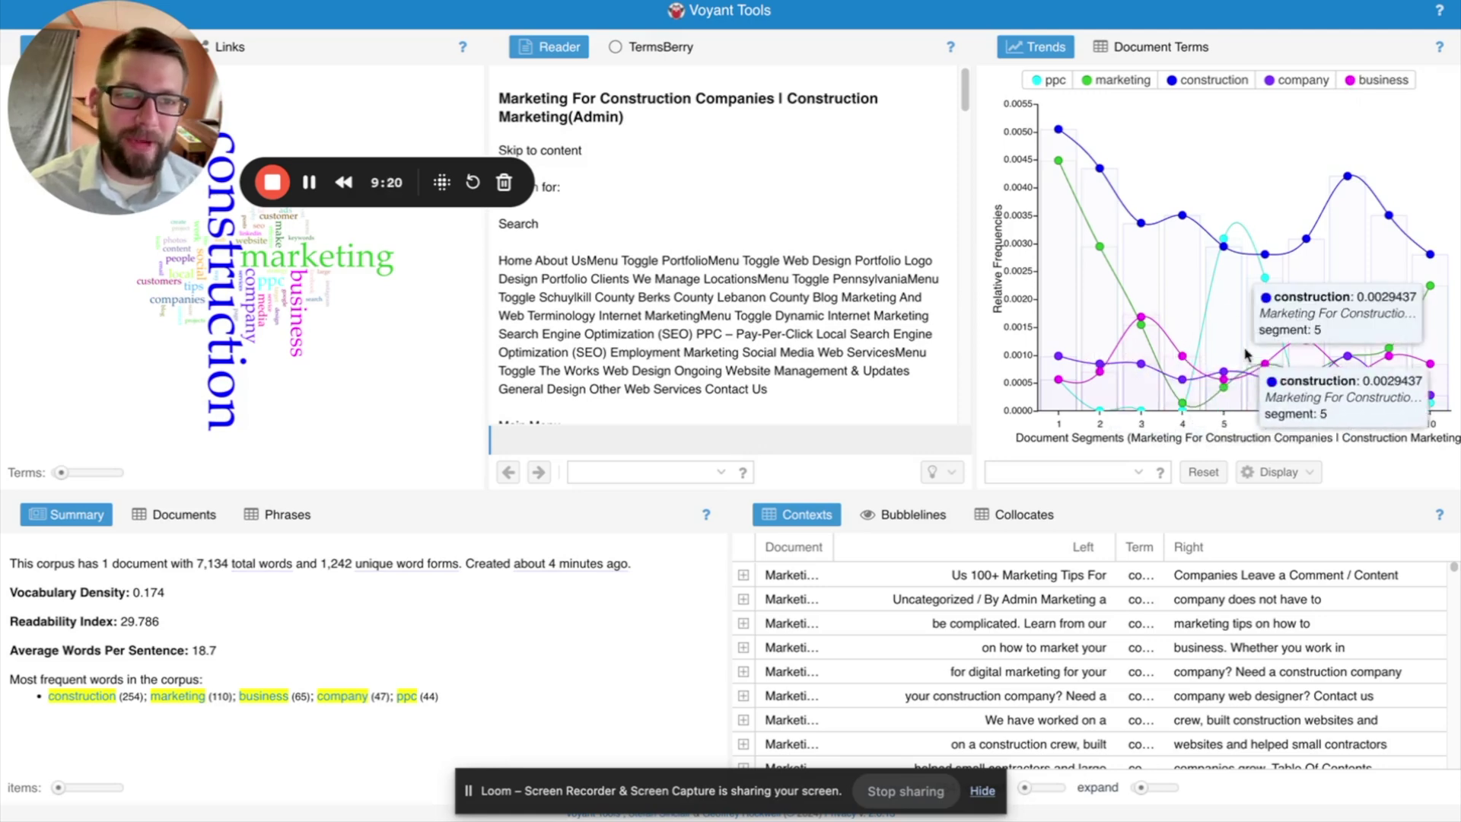
# Hide construction, marketing and ppc to compare company with business in the Trends chart, and restore all five series
pyautogui.click(1210, 80)
pyautogui.click(1120, 80)
pyautogui.click(1054, 80)
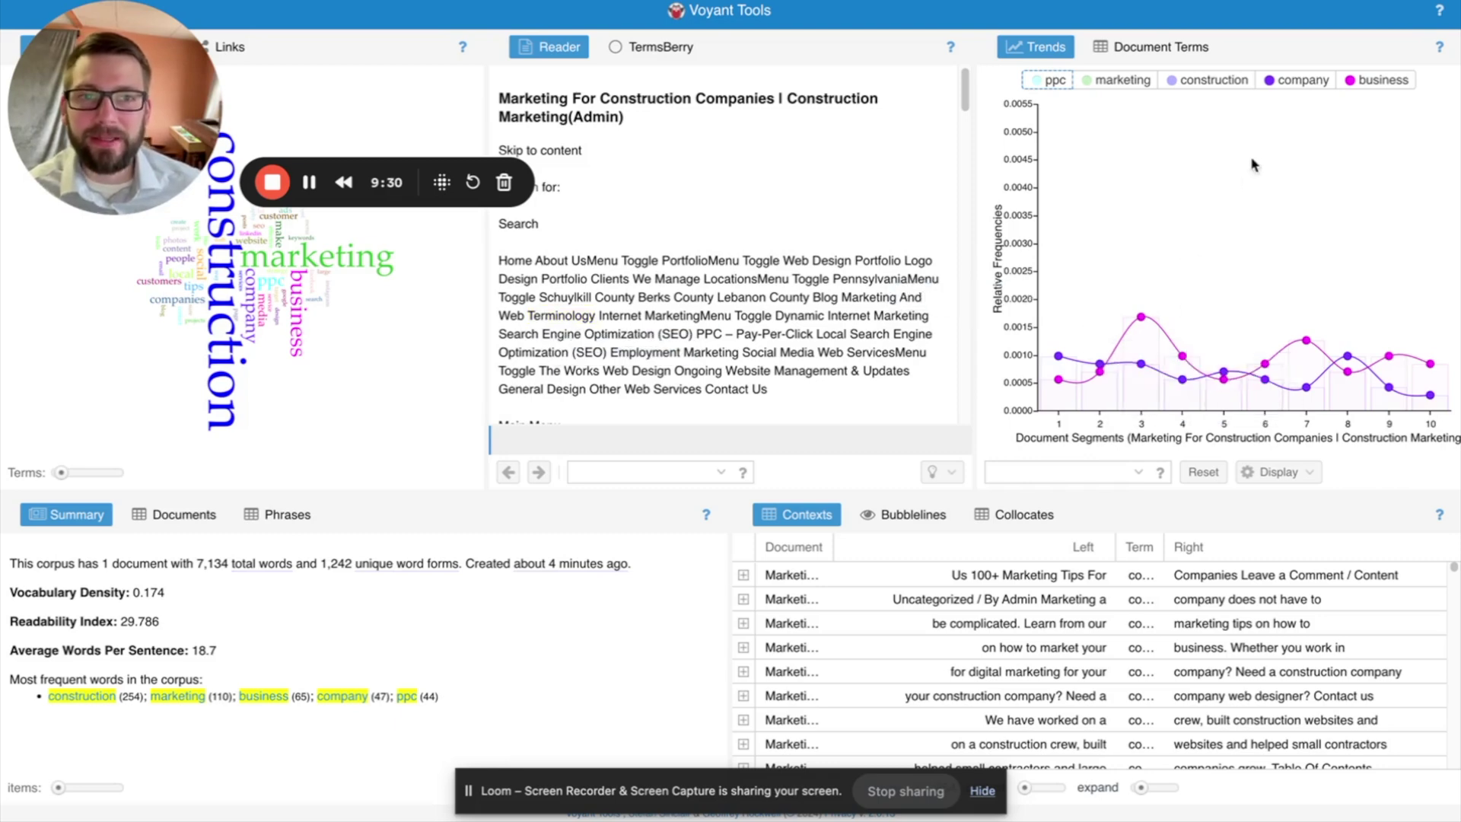
pyautogui.click(1303, 80)
pyautogui.click(1237, 80)
pyautogui.click(1117, 80)
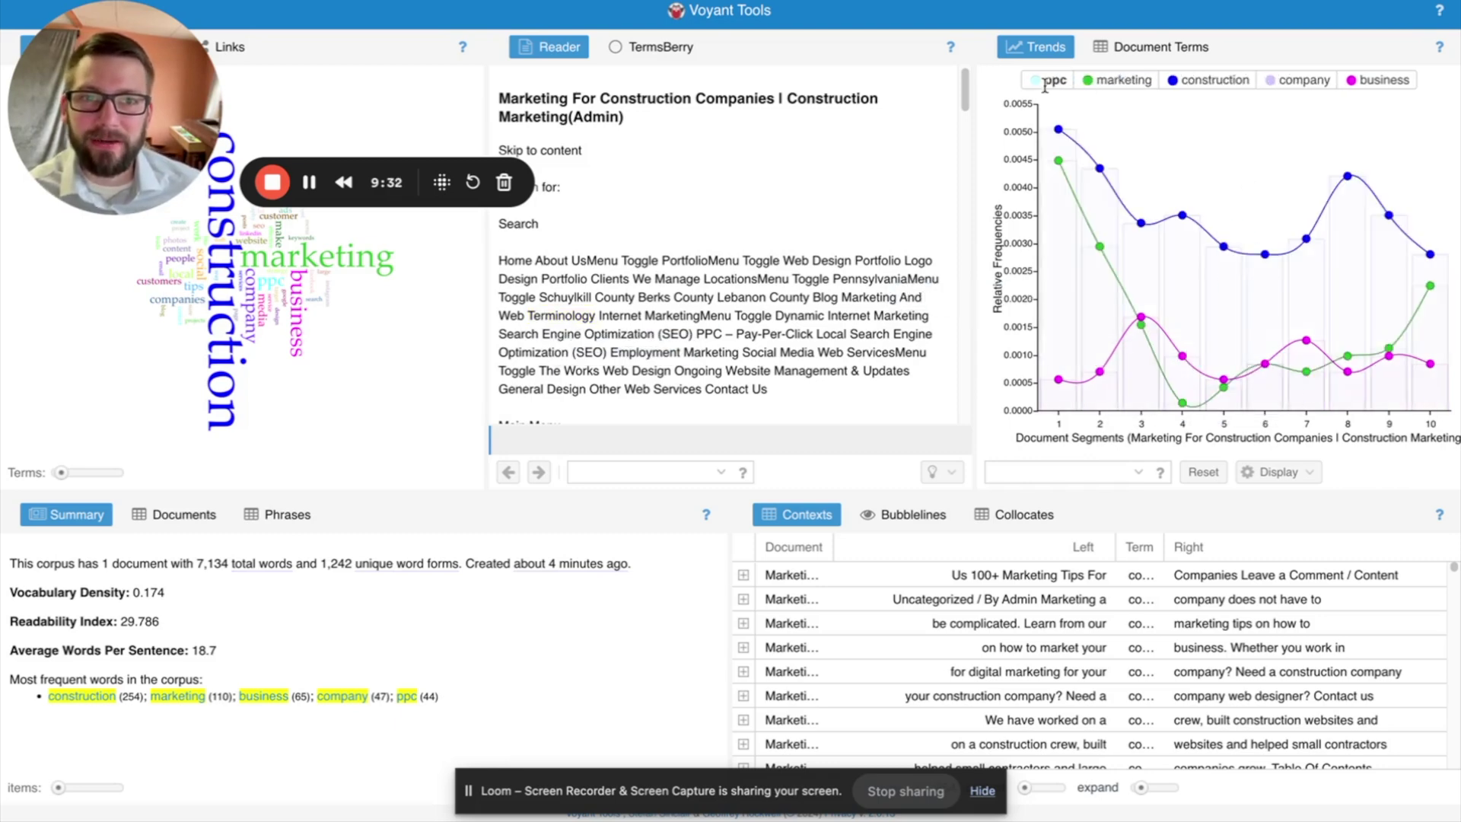
pyautogui.click(1051, 80)
pyautogui.click(1304, 80)
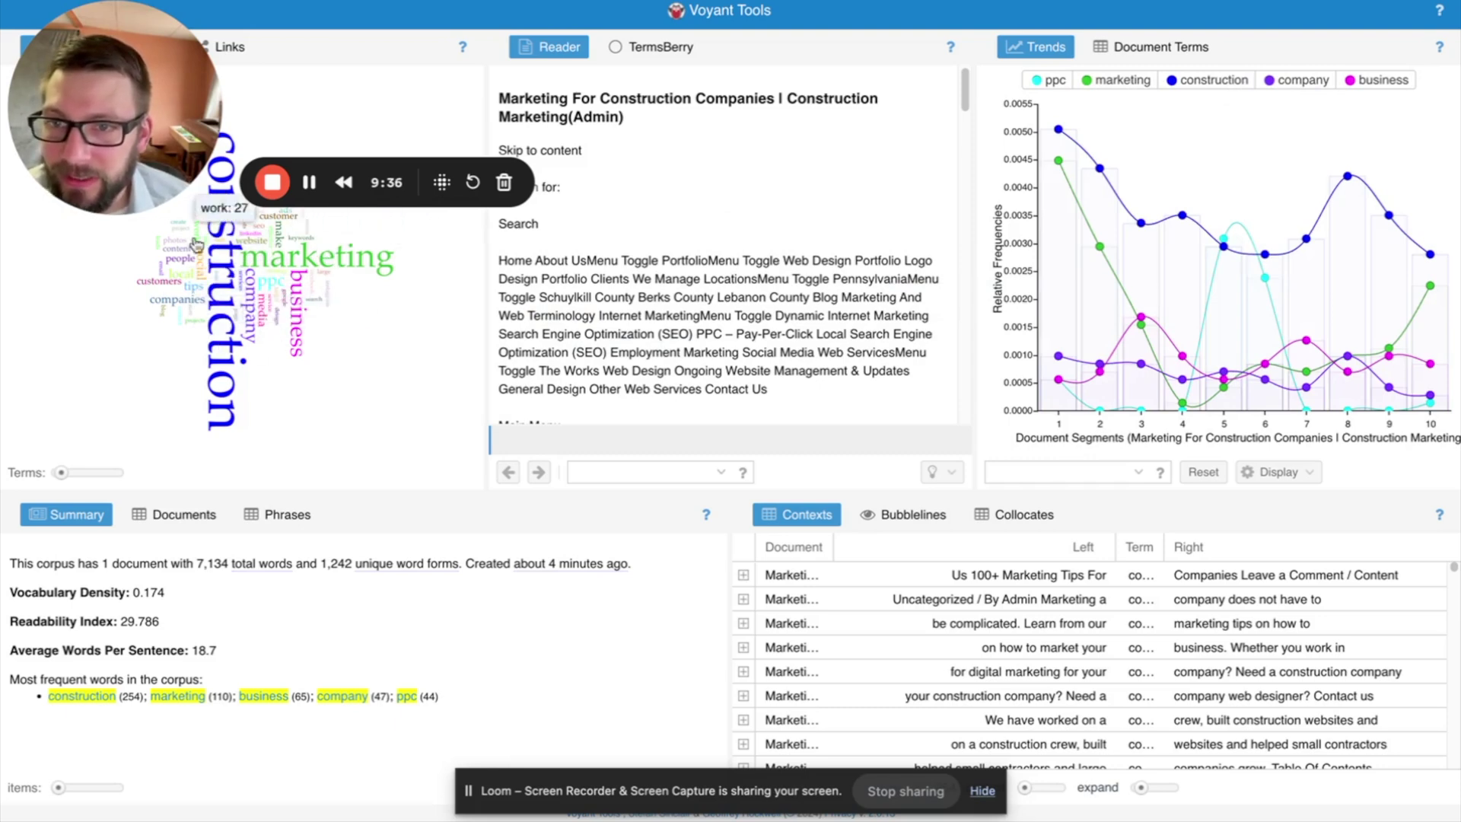
# Plot the trend of the customer term from the word cloud, followed by the trend of the ads term
pyautogui.moveTo(132, 31); pyautogui.dragTo(140, 601)
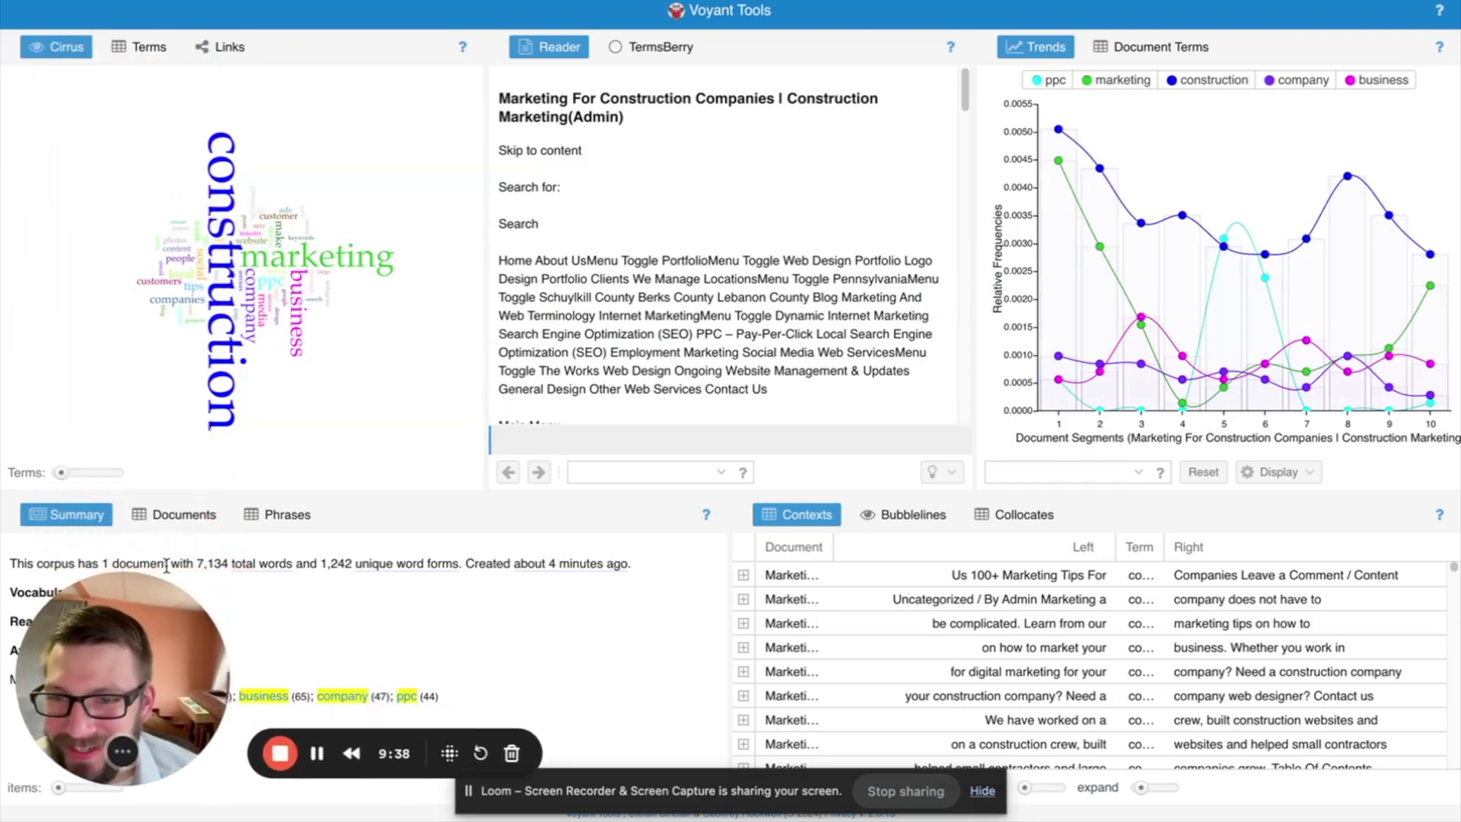
pyautogui.click(284, 222)
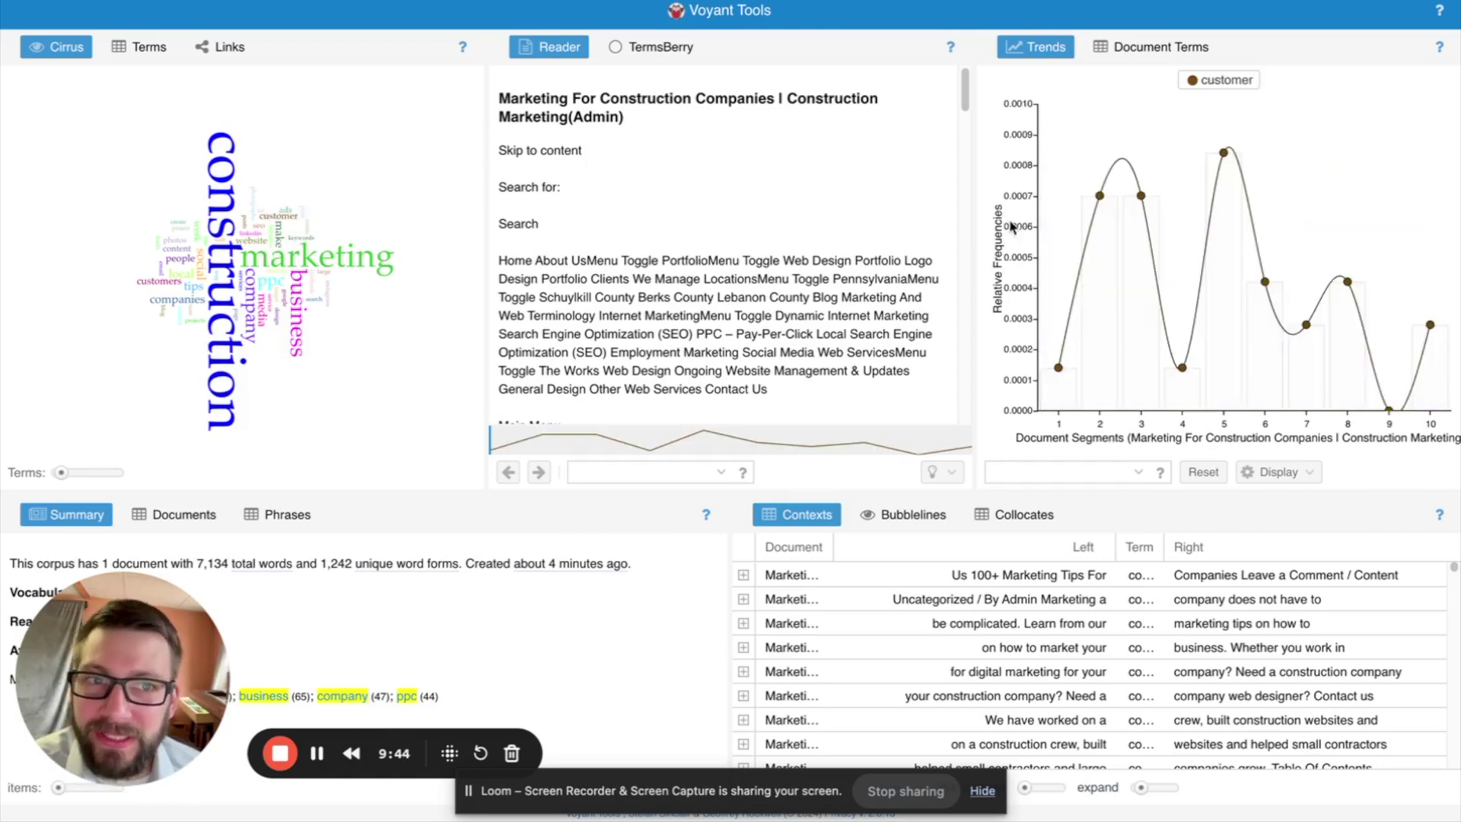
pyautogui.click(286, 215)
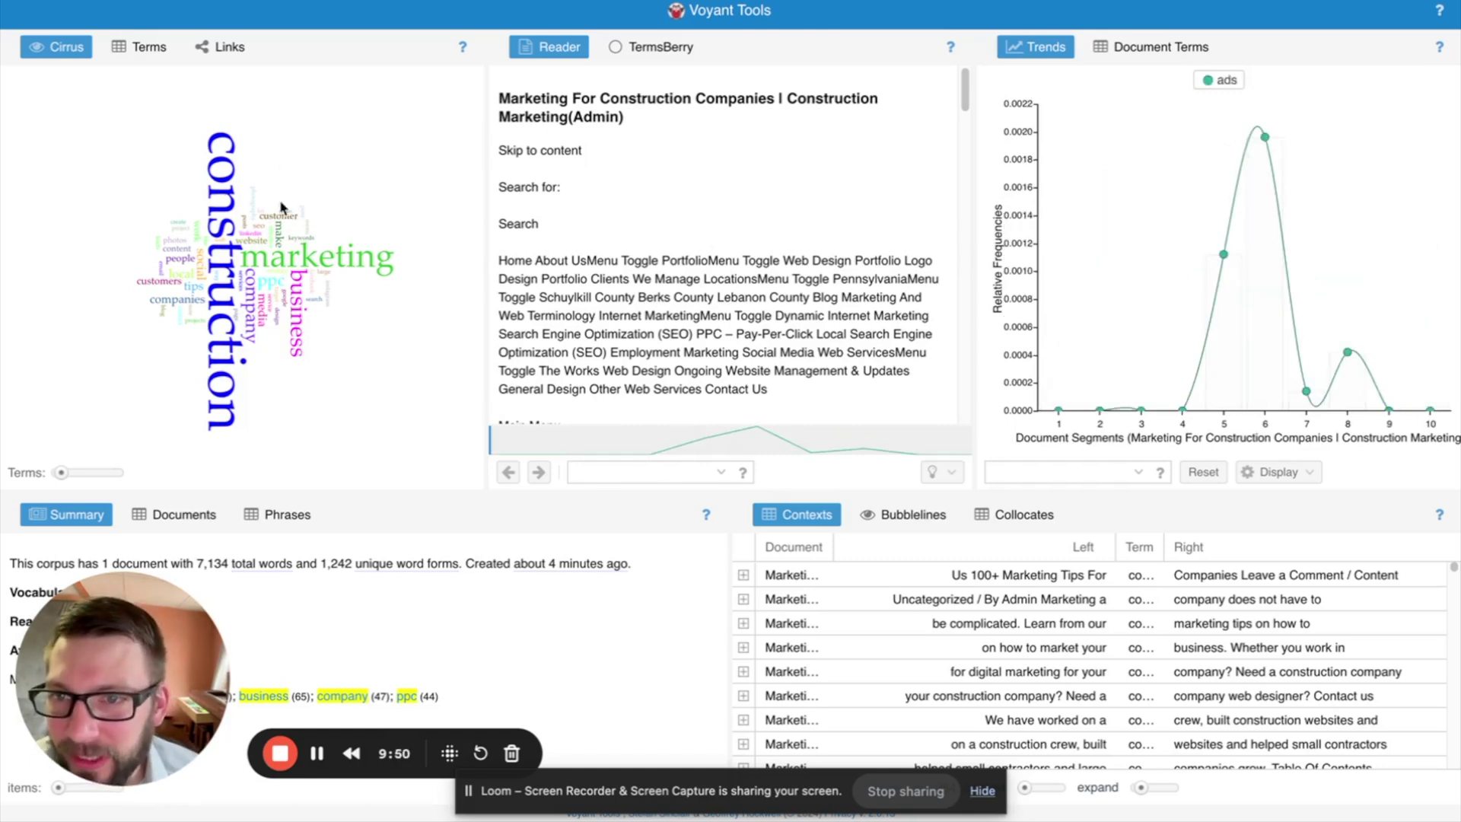
# Plot the photos term, open its segment 2 passage in the Reader, and highlight the Construction Photography Tips heading
pyautogui.click(182, 248)
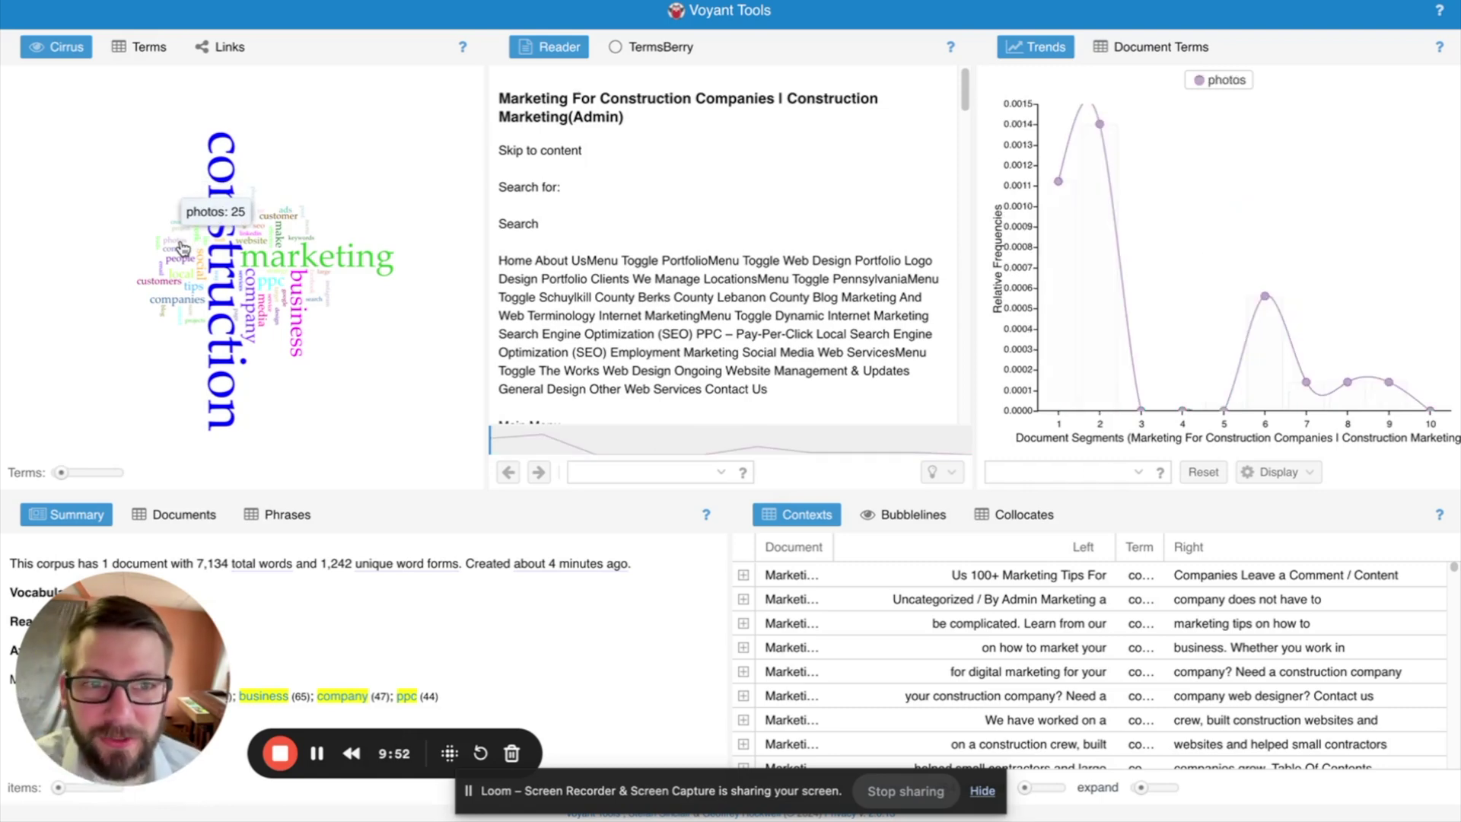
pyautogui.moveTo(1094, 126)
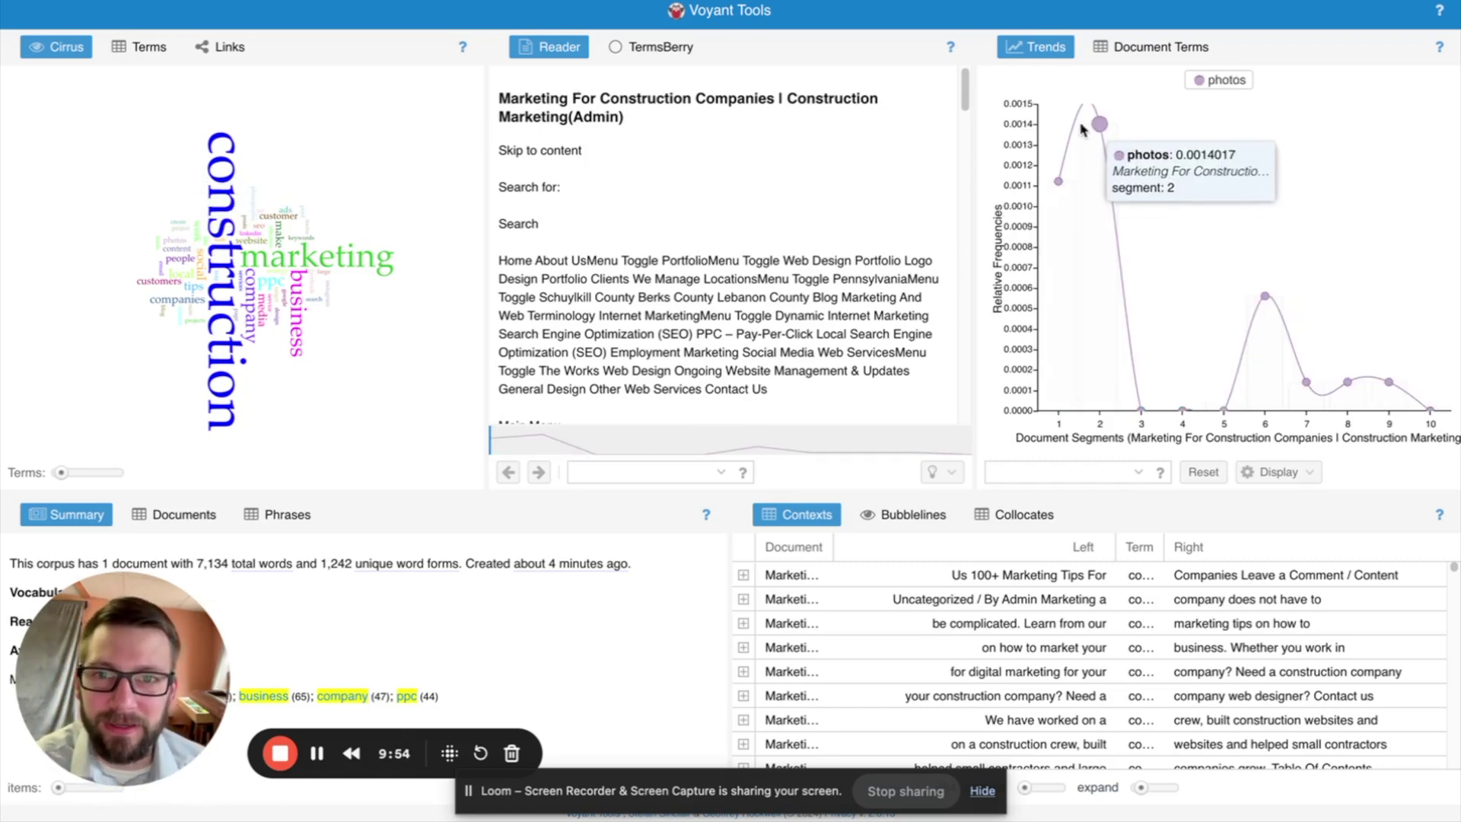
pyautogui.click(1098, 124)
pyautogui.scroll(-3, 749, 278)
pyautogui.scroll(-5, 749, 277)
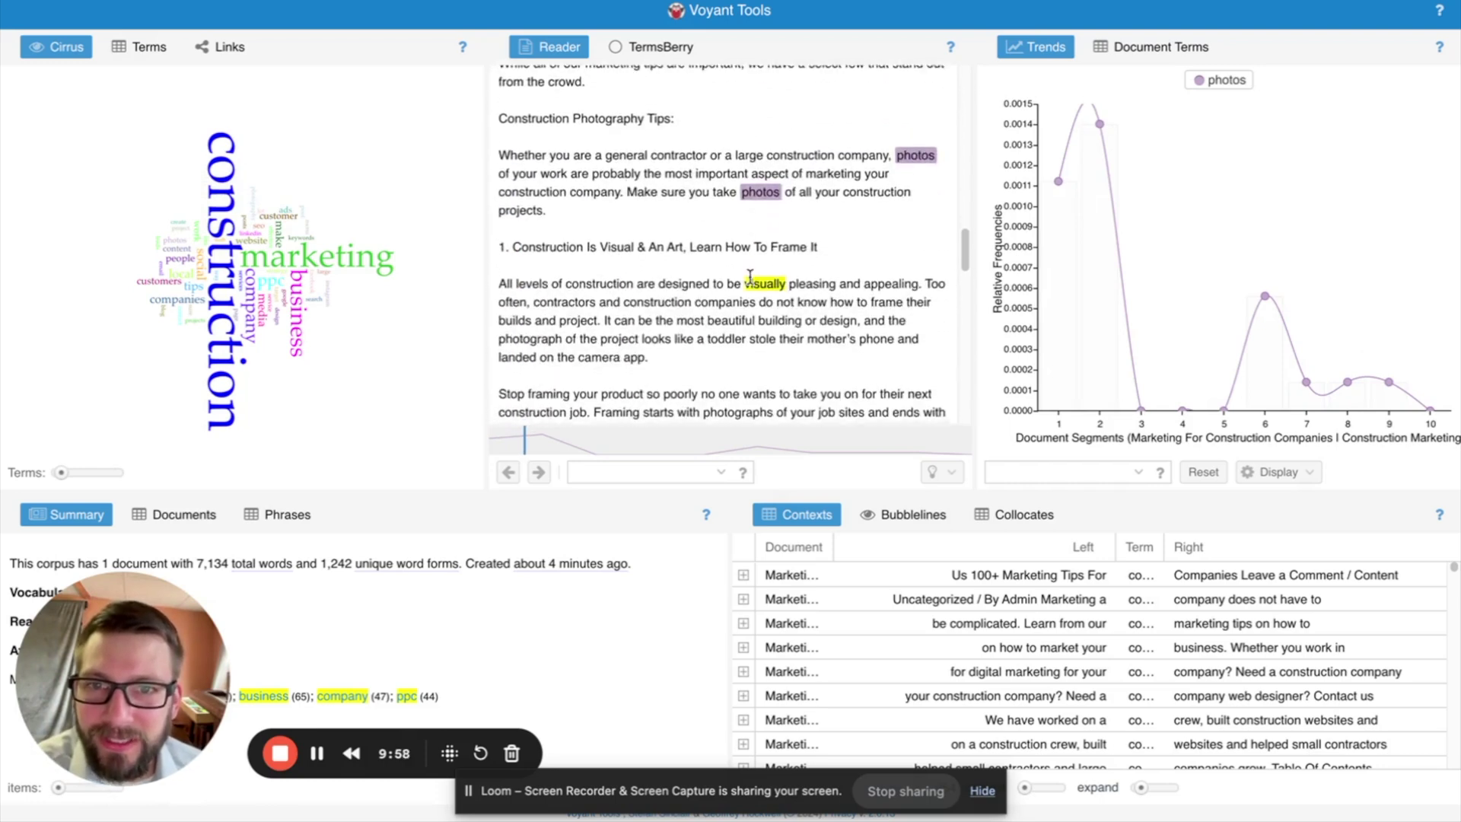
pyautogui.scroll(-1, 708, 228)
pyautogui.moveTo(674, 92); pyautogui.dragTo(498, 100)
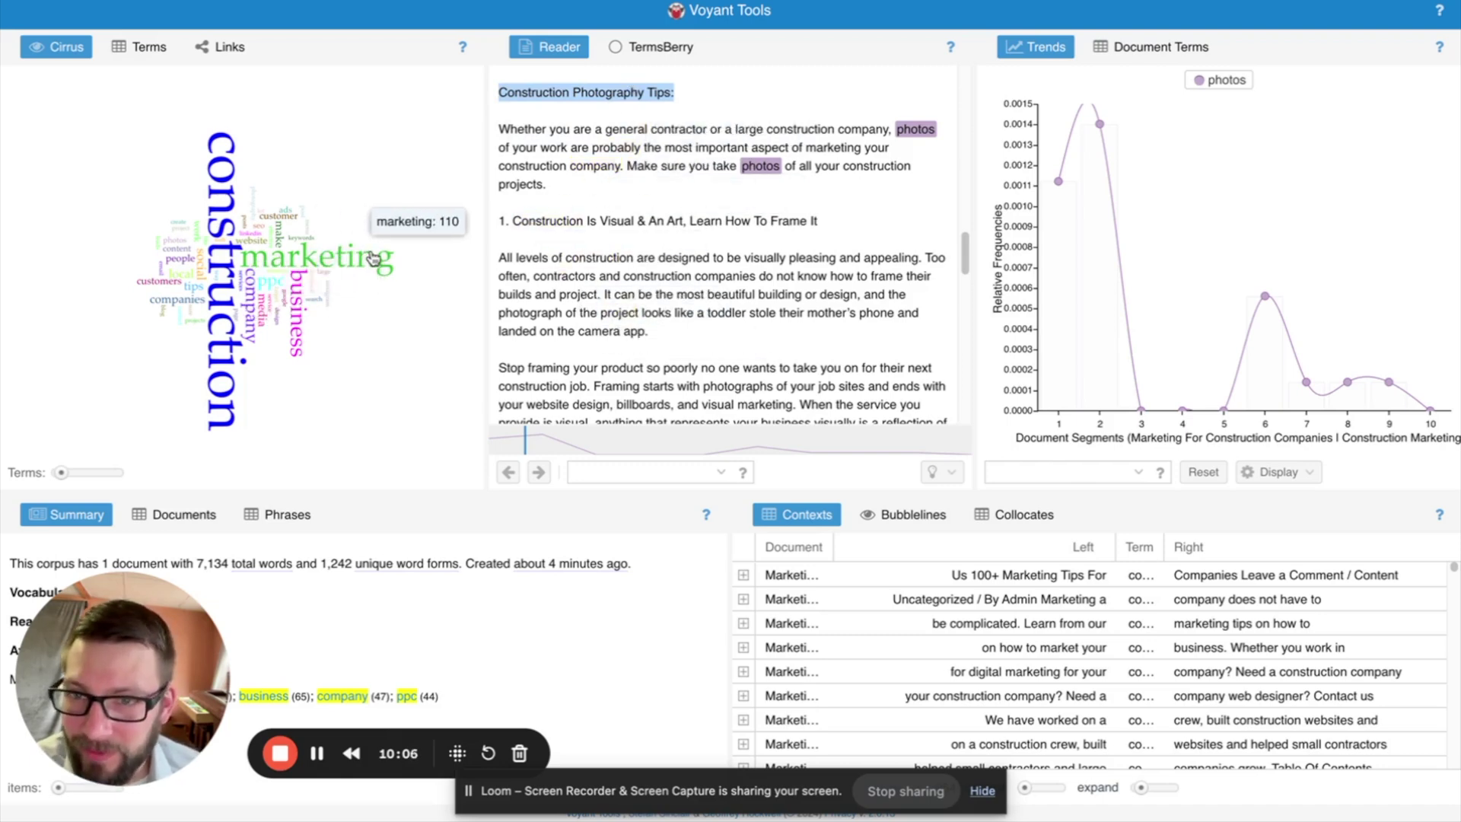
# Plot the trends of the social, local and customers terms from the word cloud in turn, and examine the customers distribution
pyautogui.click(202, 274)
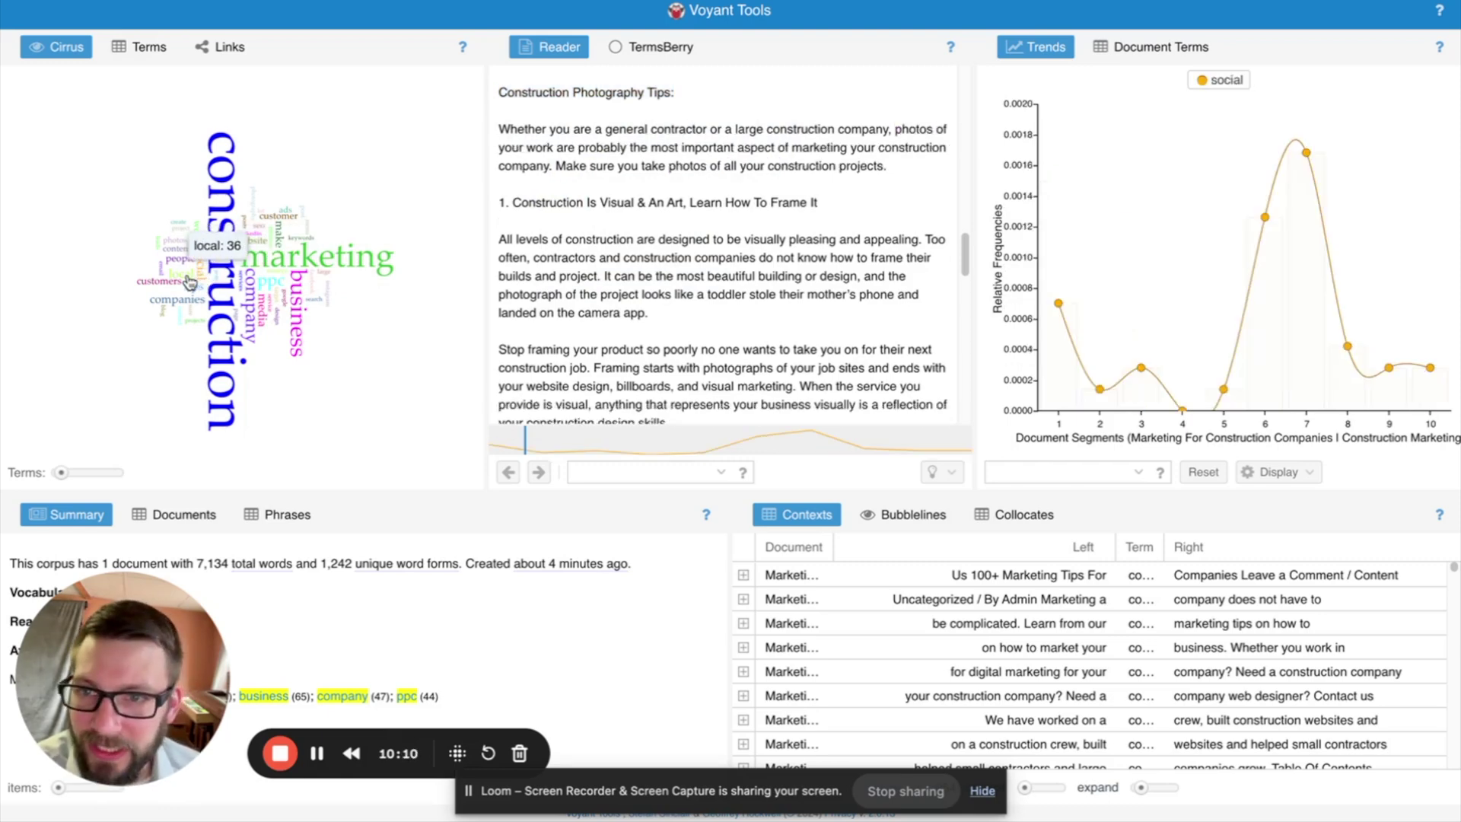
pyautogui.click(183, 282)
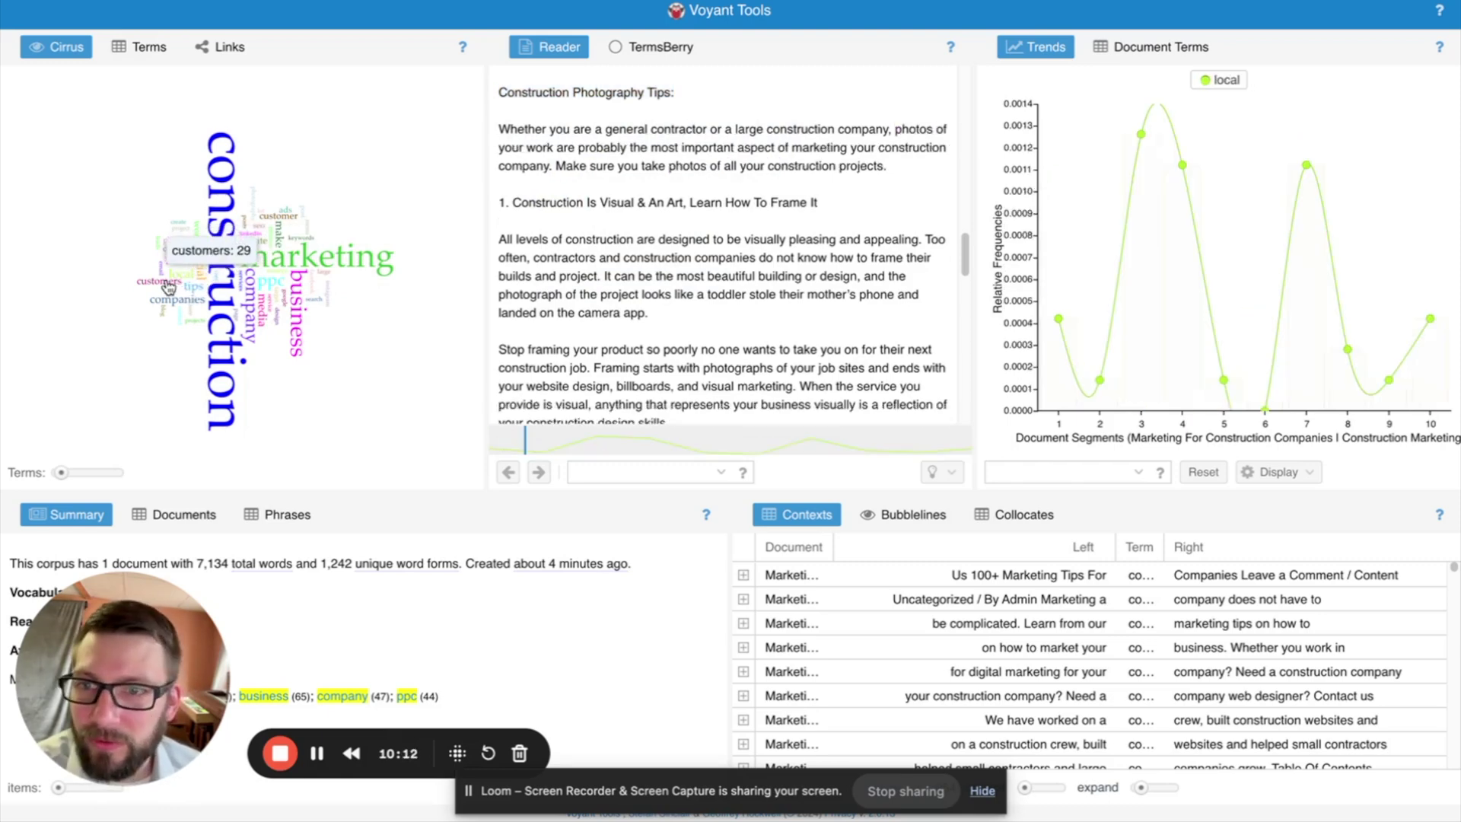
pyautogui.click(159, 284)
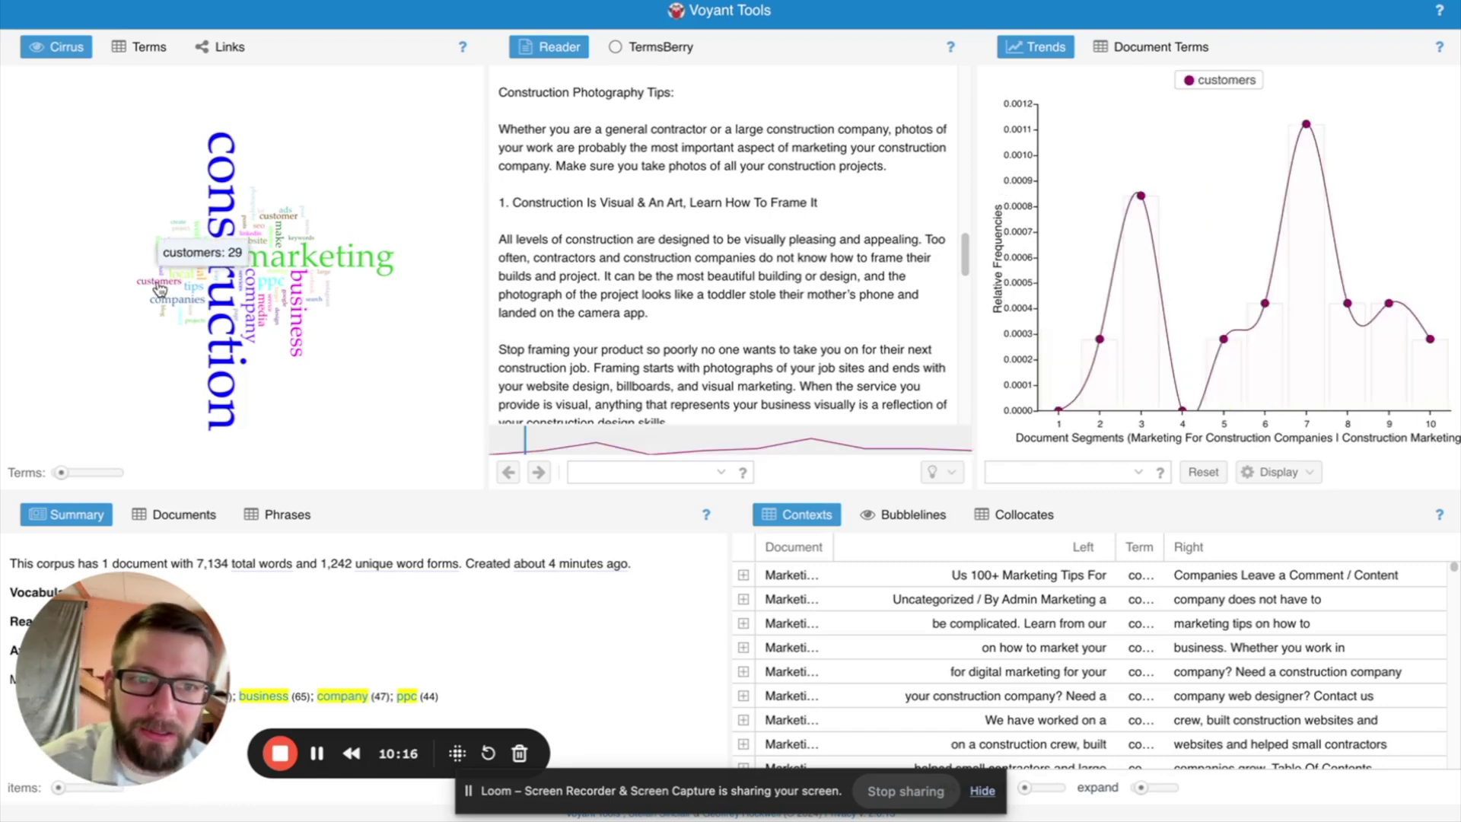
pyautogui.moveTo(1183, 412)
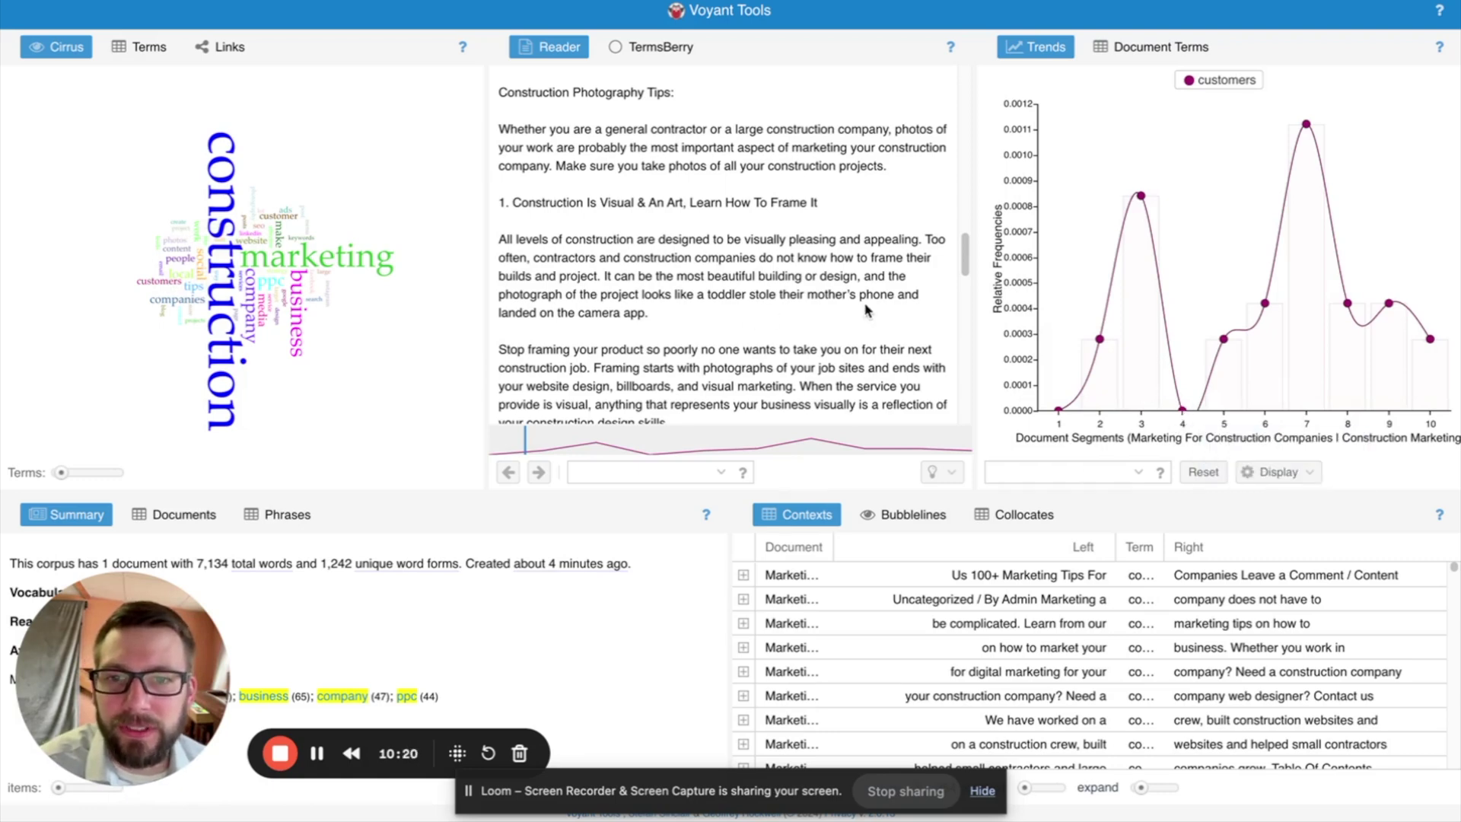
# Read through the article text in the Reader for occurrences of customers, from the photography tips to the SEO construction marketing tips
pyautogui.scroll(-3, 742, 316)
pyautogui.scroll(-20, 742, 315)
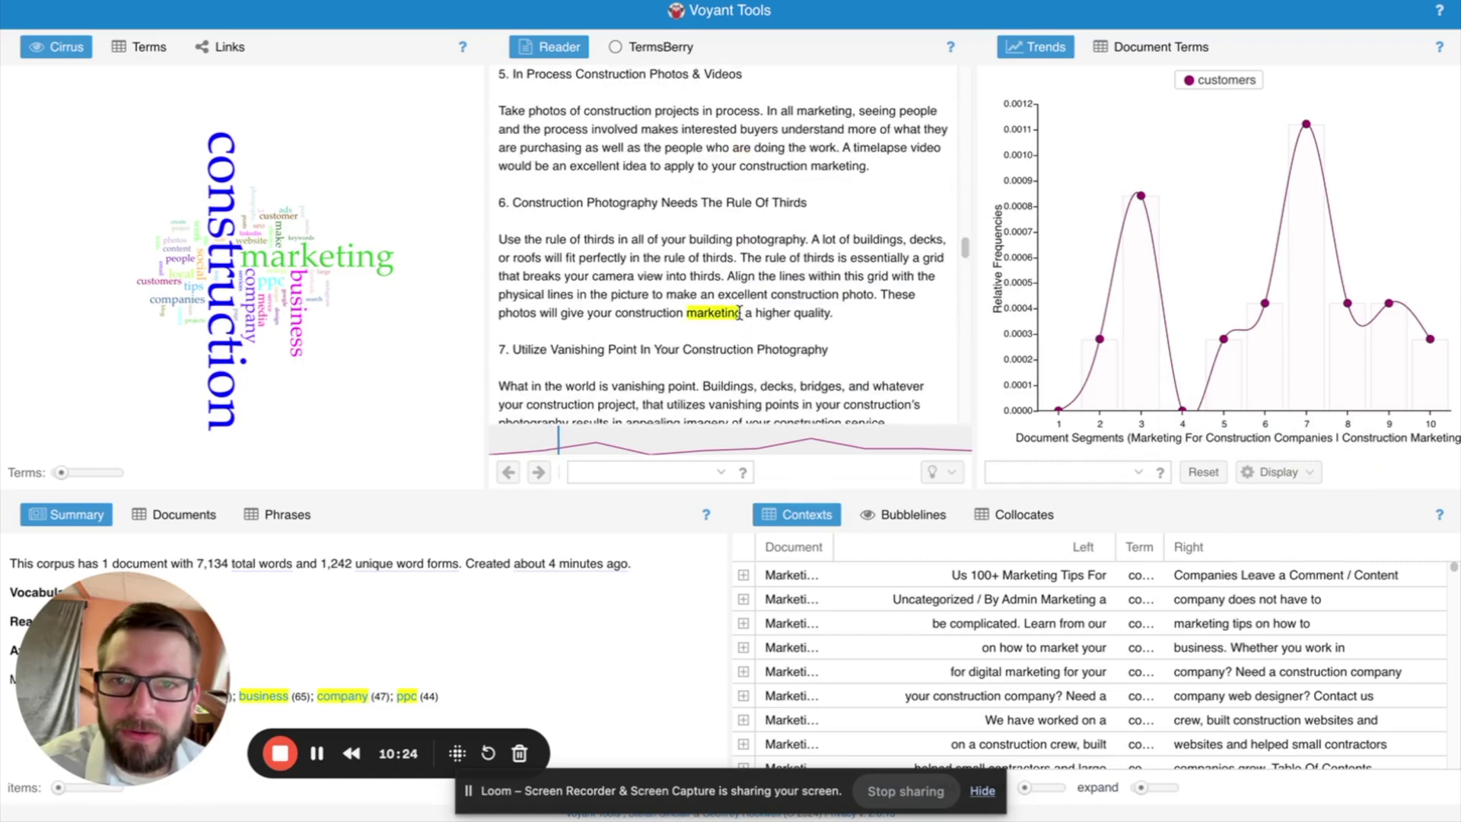
pyautogui.scroll(-10, 742, 316)
pyautogui.scroll(-10, 744, 300)
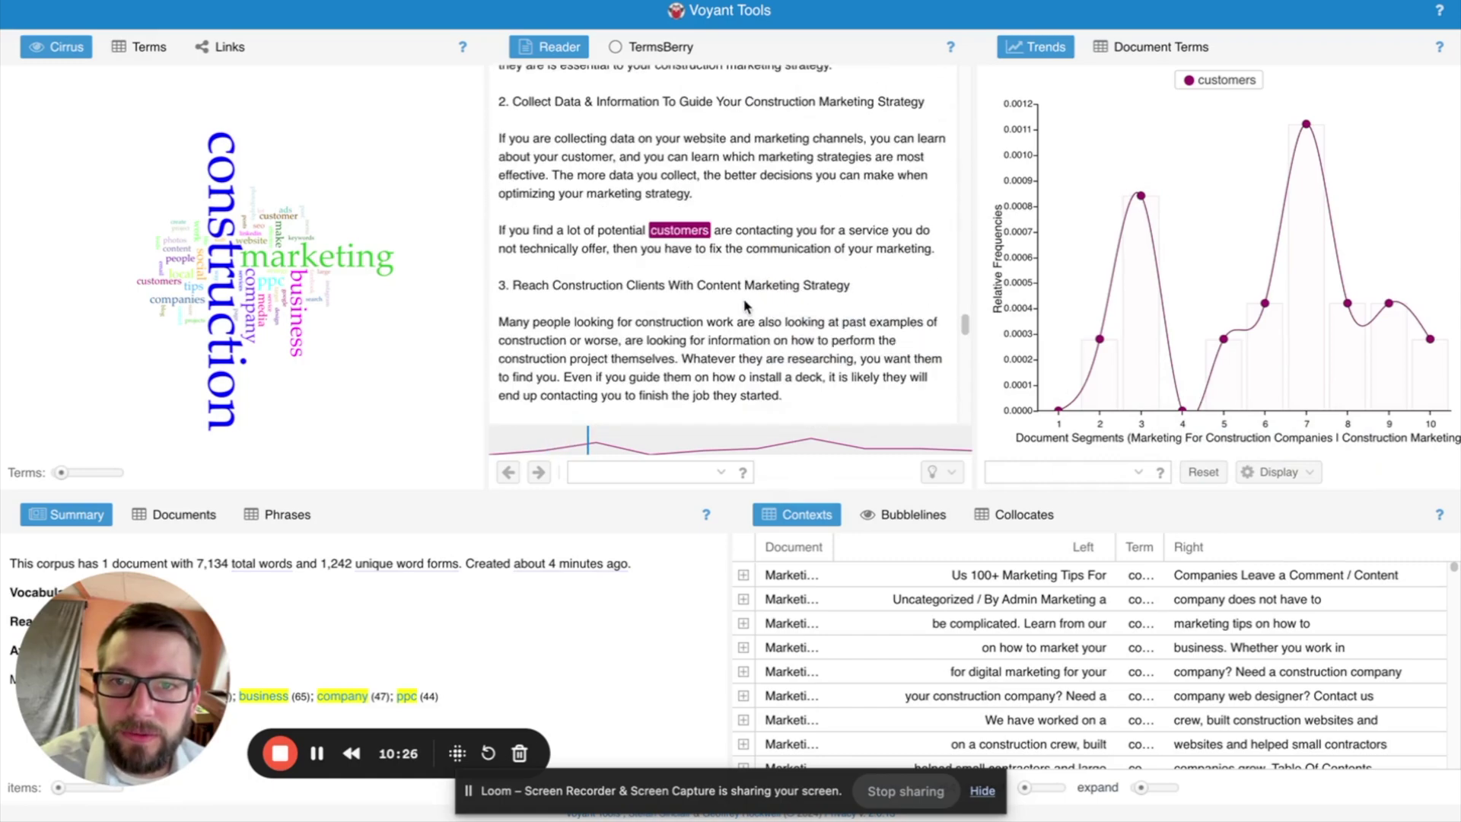
pyautogui.scroll(-3, 744, 300)
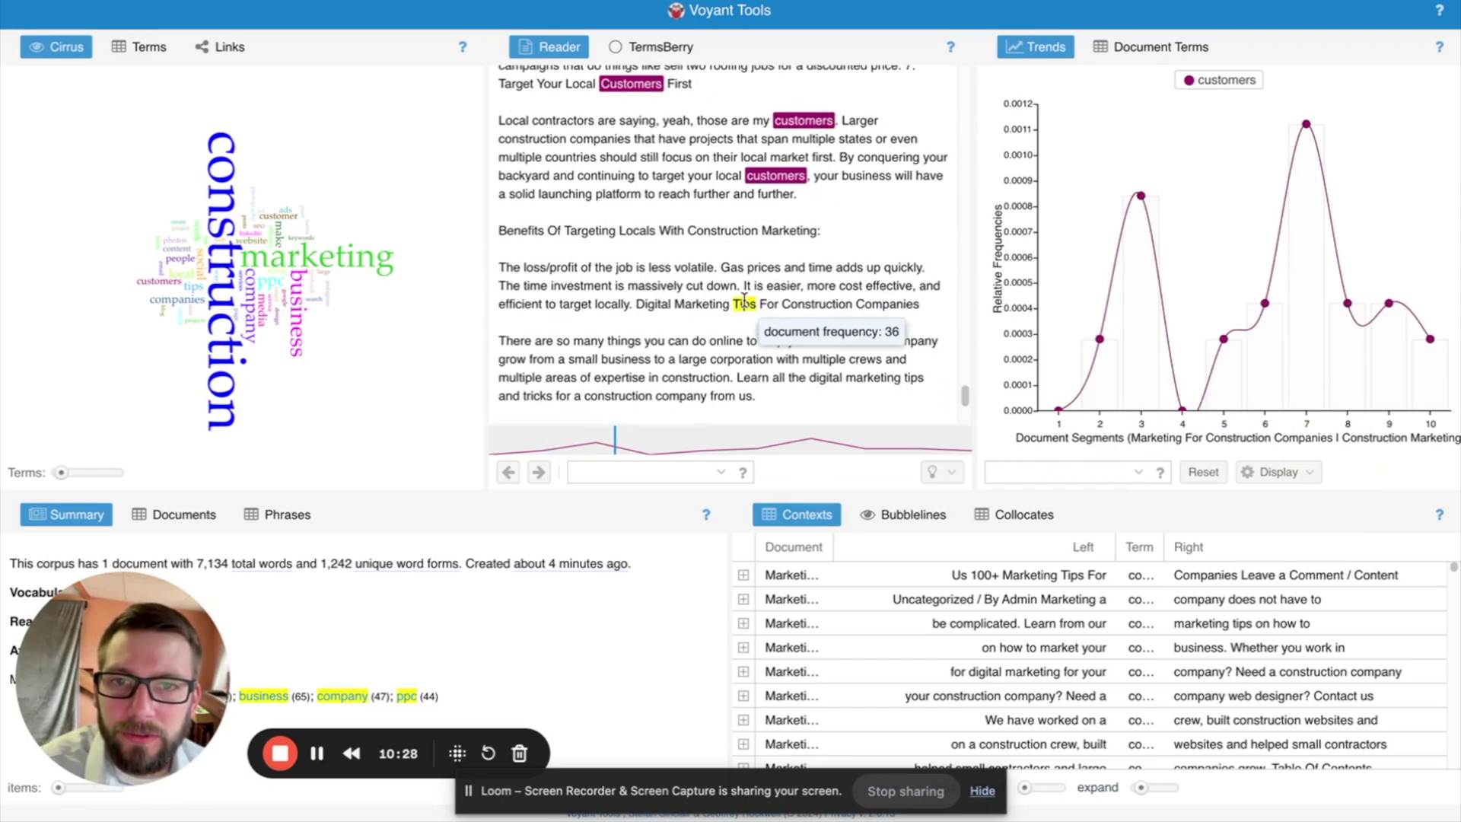
pyautogui.scroll(3, 750, 290)
pyautogui.scroll(-2, 753, 274)
pyautogui.scroll(-15, 756, 264)
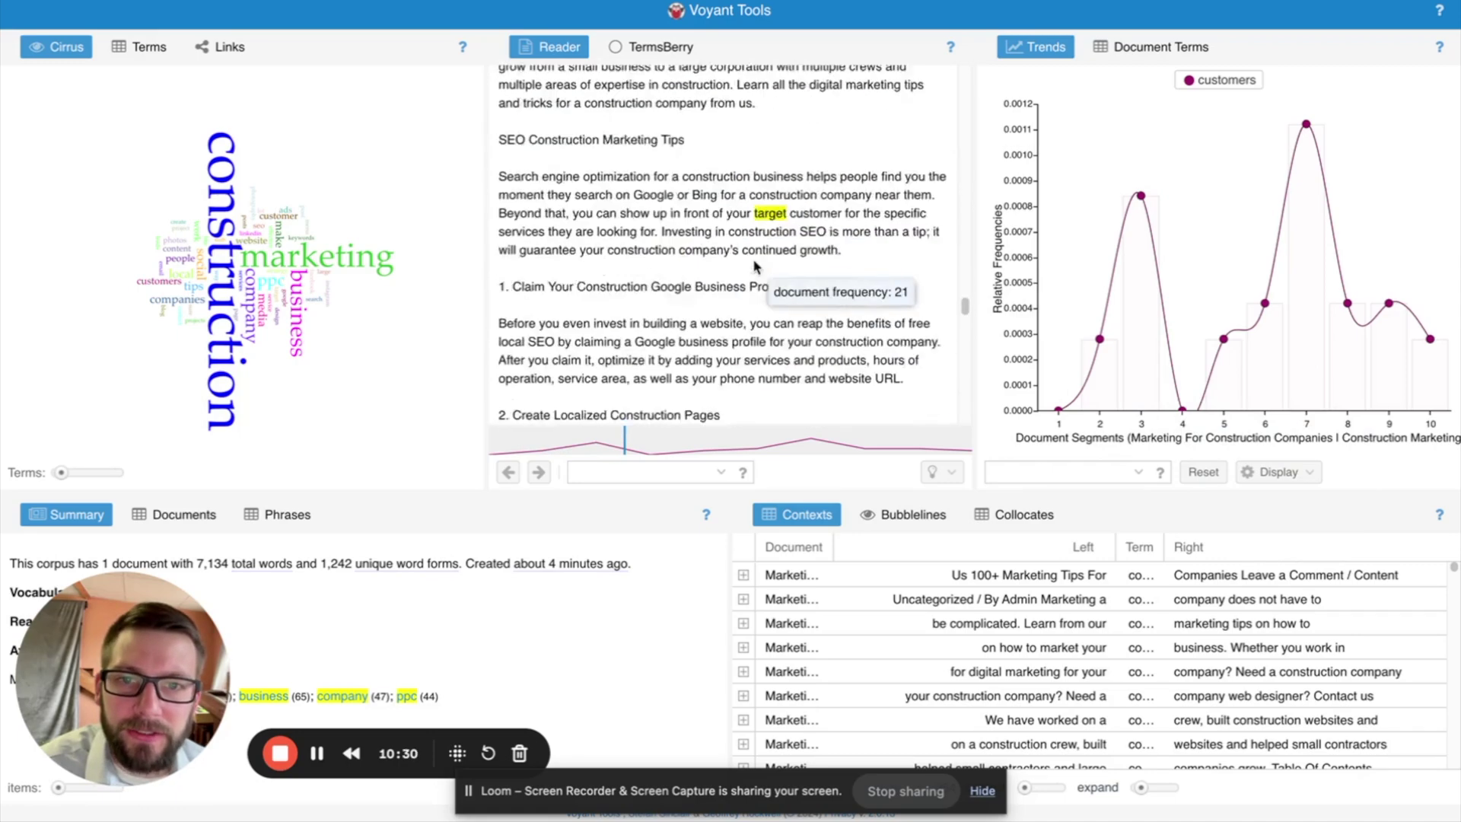
pyautogui.scroll(-10, 753, 261)
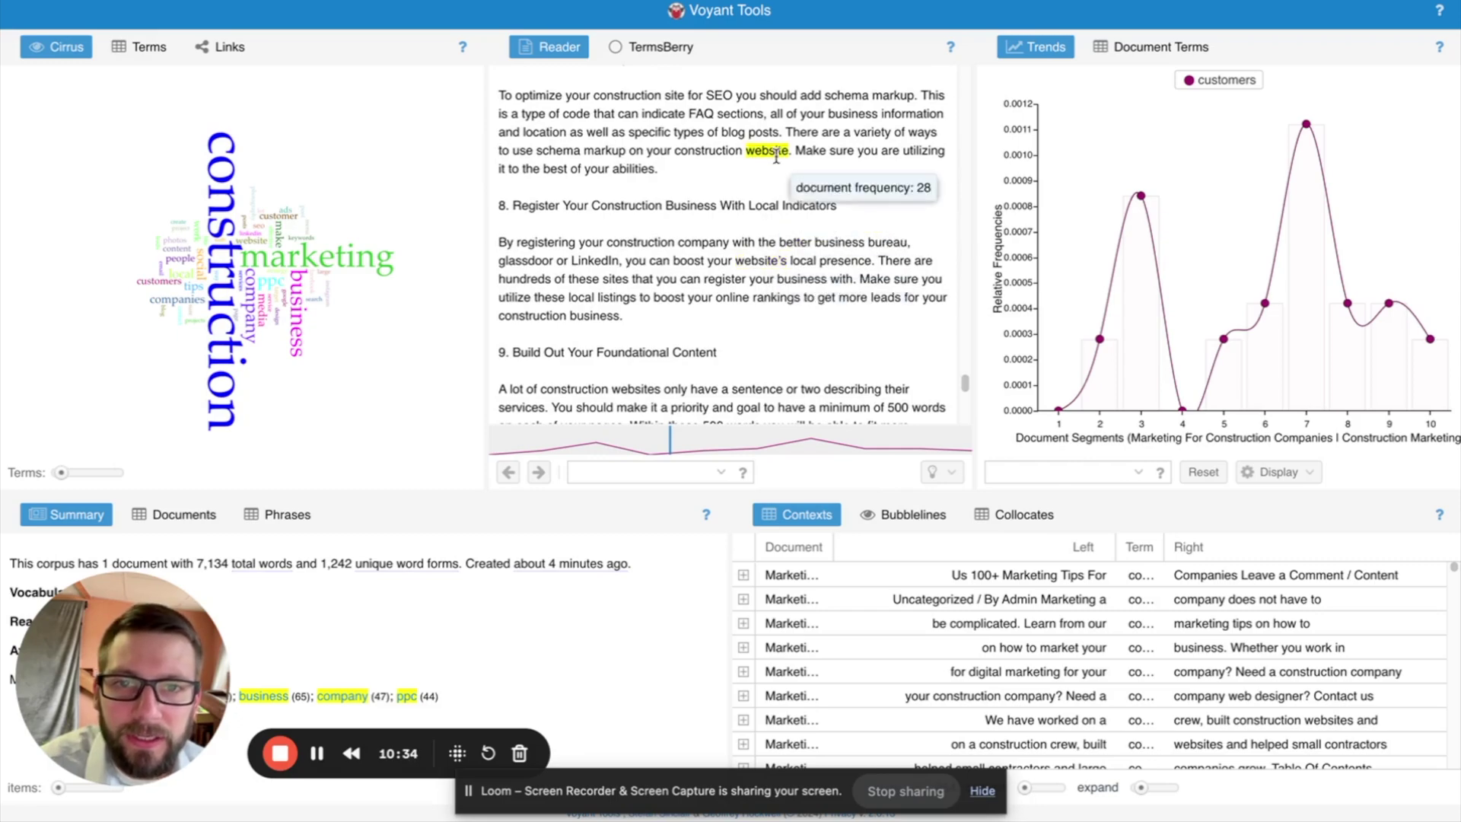
pyautogui.scroll(12, 723, 279)
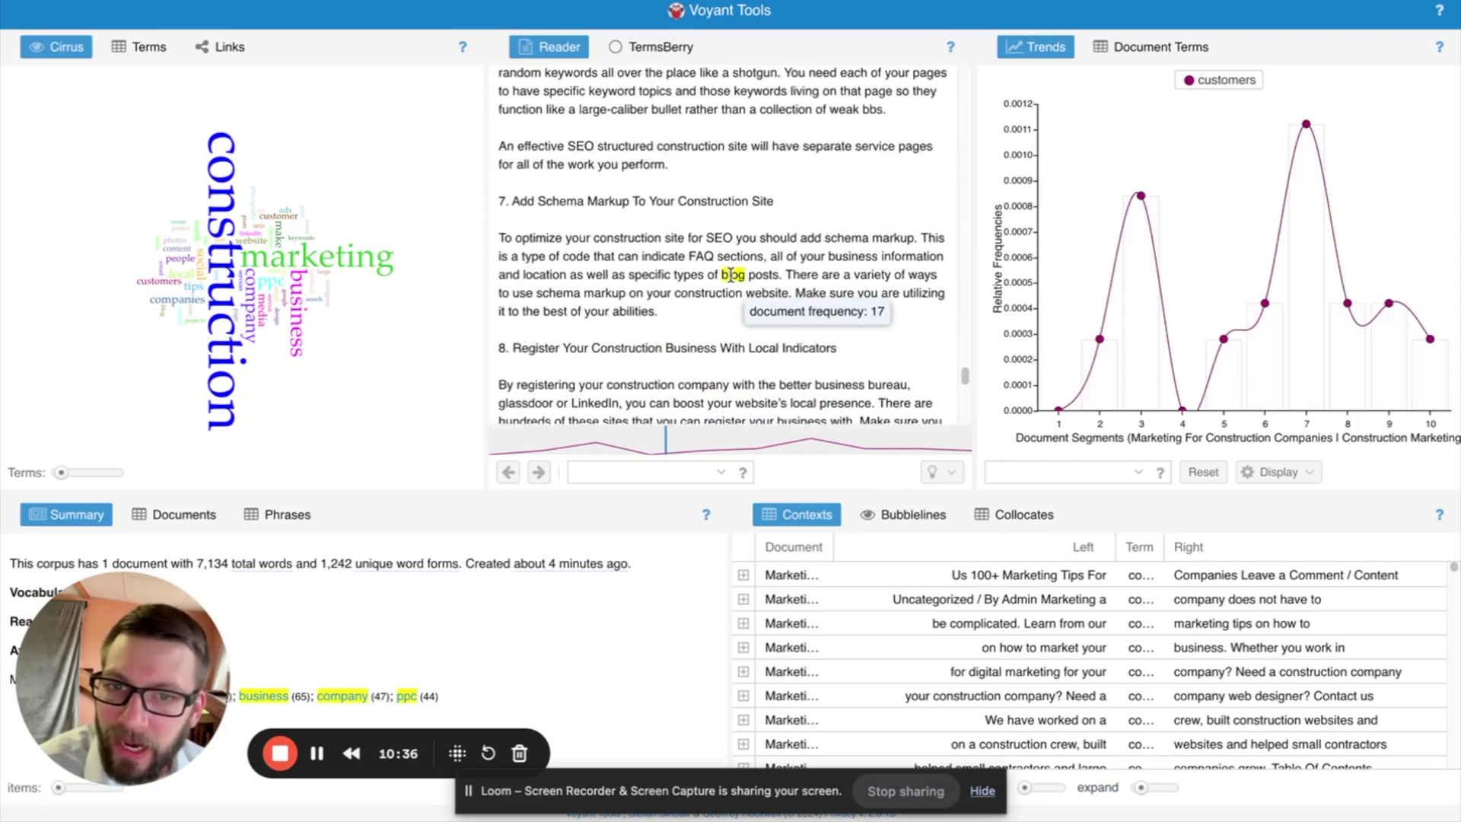
pyautogui.scroll(5, 732, 279)
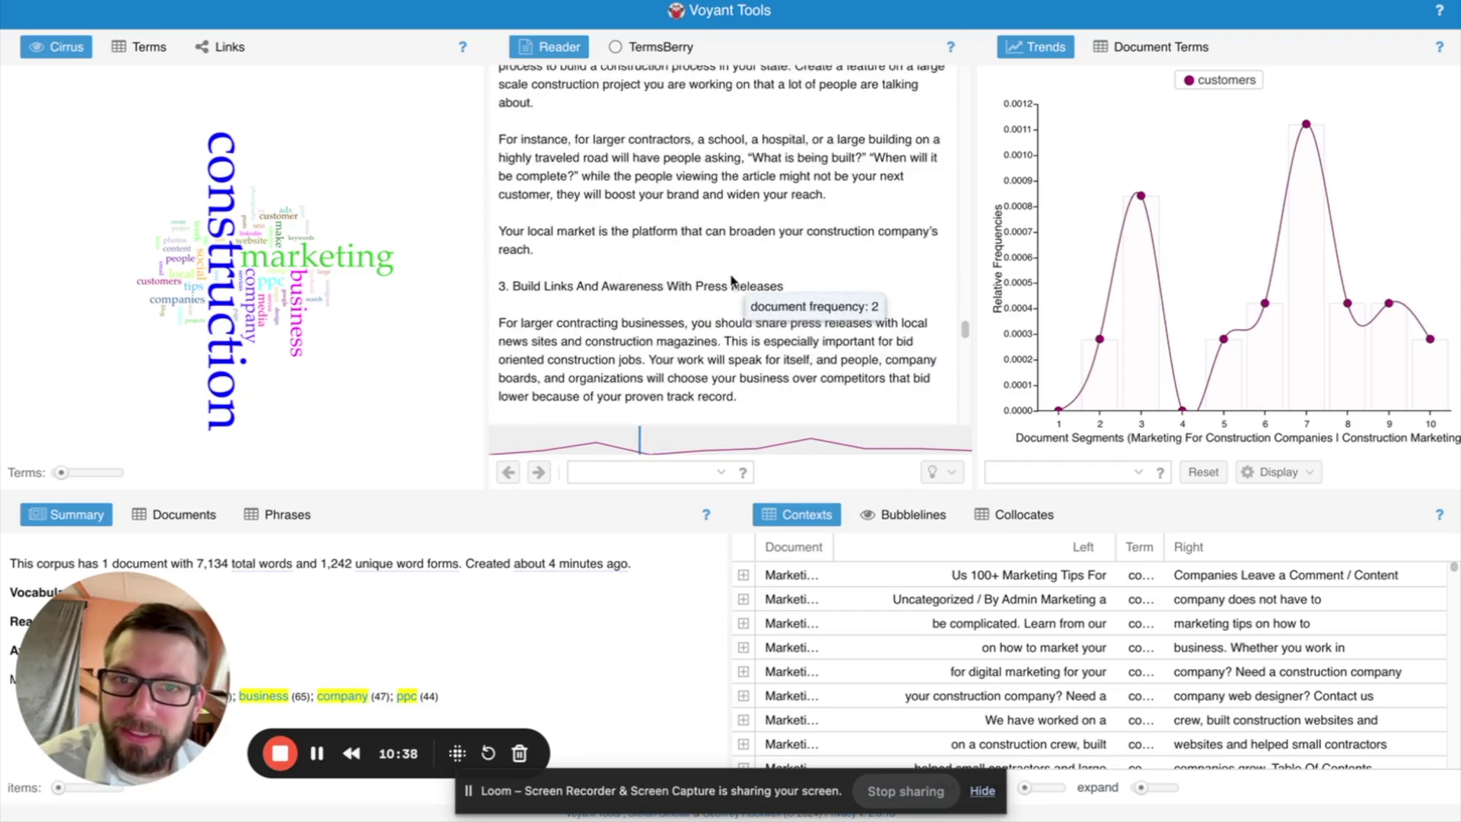
pyautogui.moveTo(832, 388)
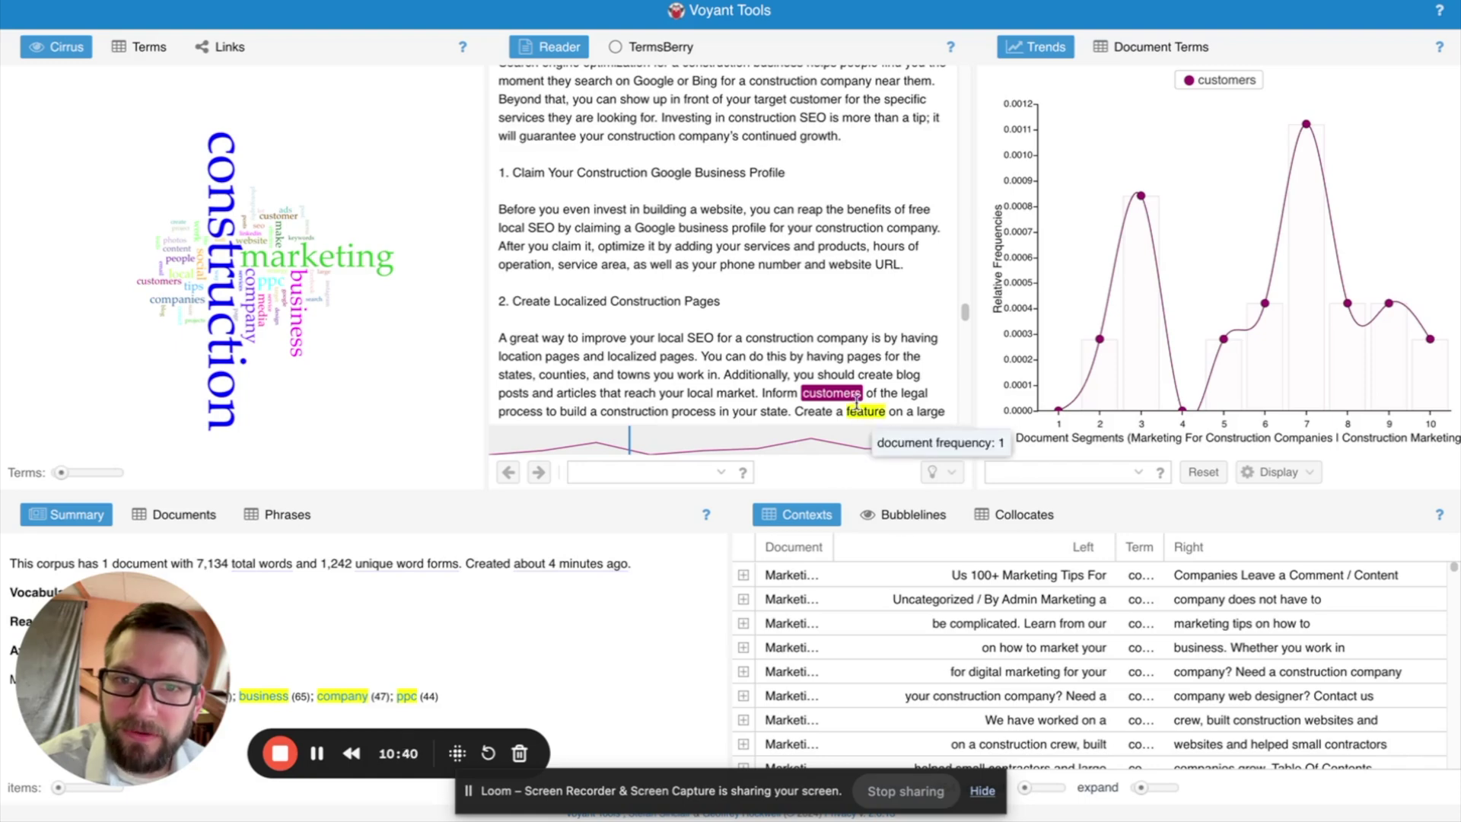
pyautogui.scroll(-5, 832, 388)
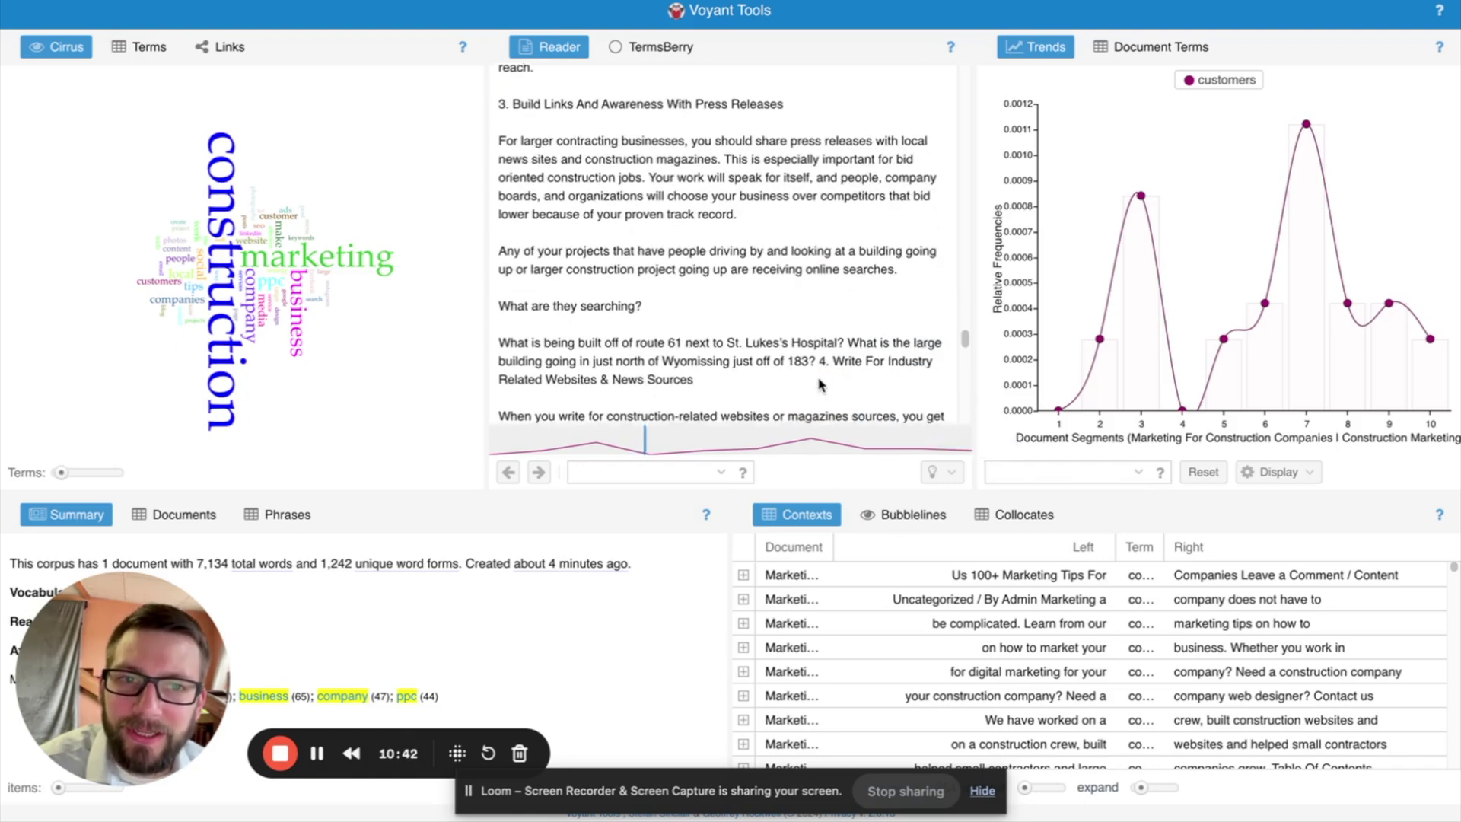
pyautogui.scroll(-4, 826, 377)
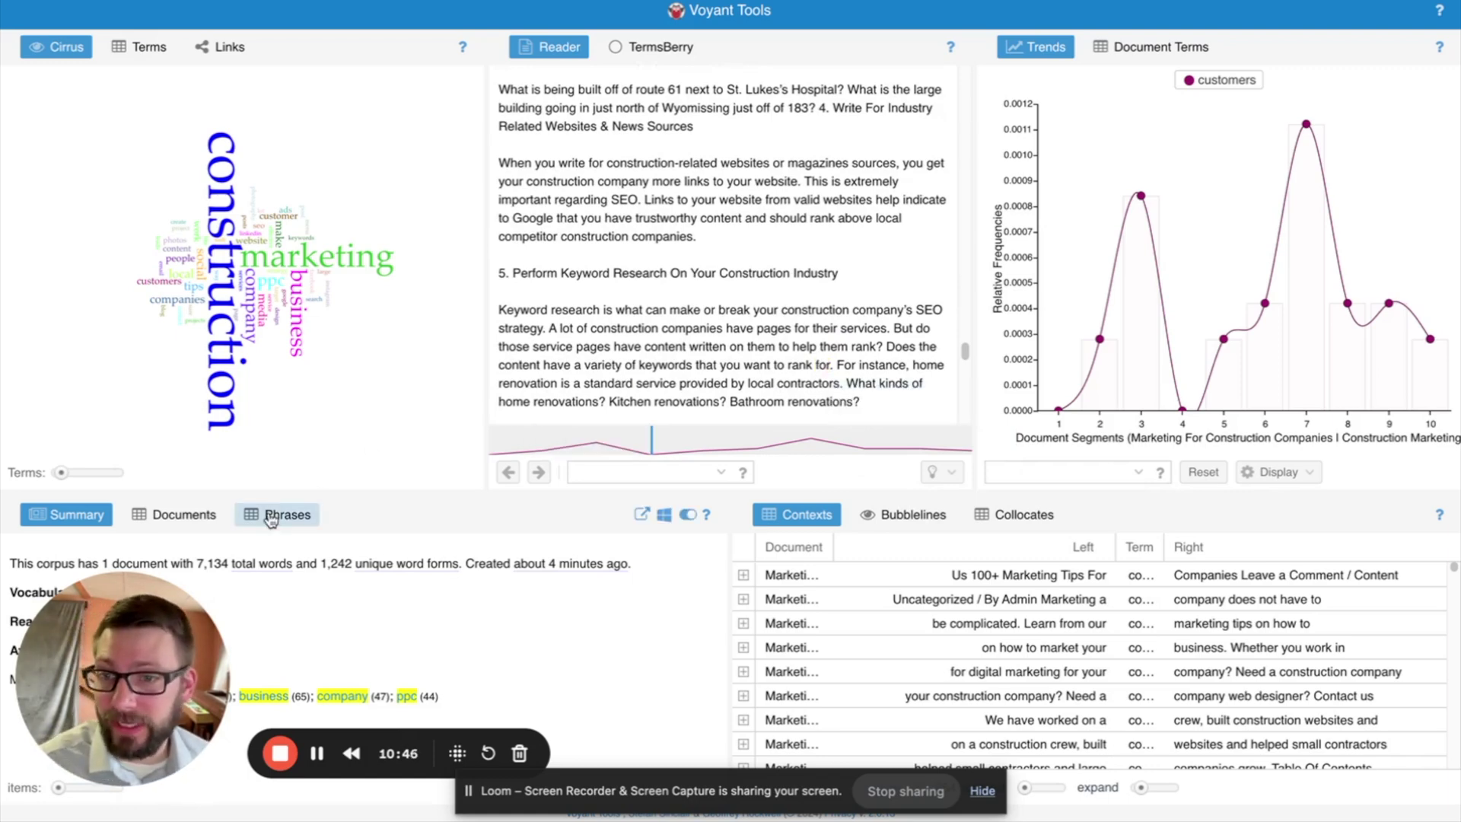
# Review the corpus's document statistics, and list the recurring phrases that contain the customers term
pyautogui.moveTo(148, 624); pyautogui.dragTo(203, 193)
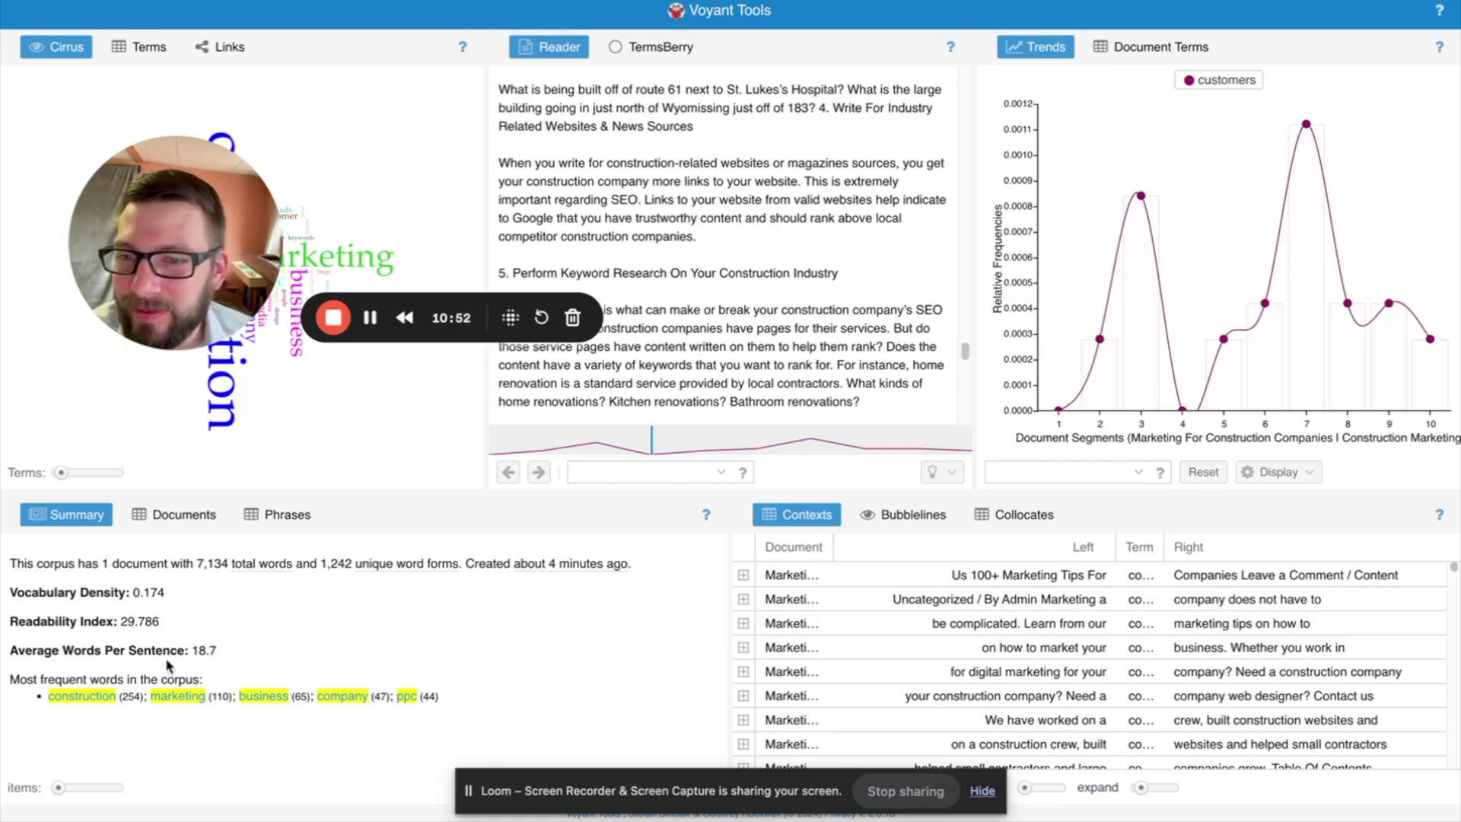
pyautogui.click(180, 516)
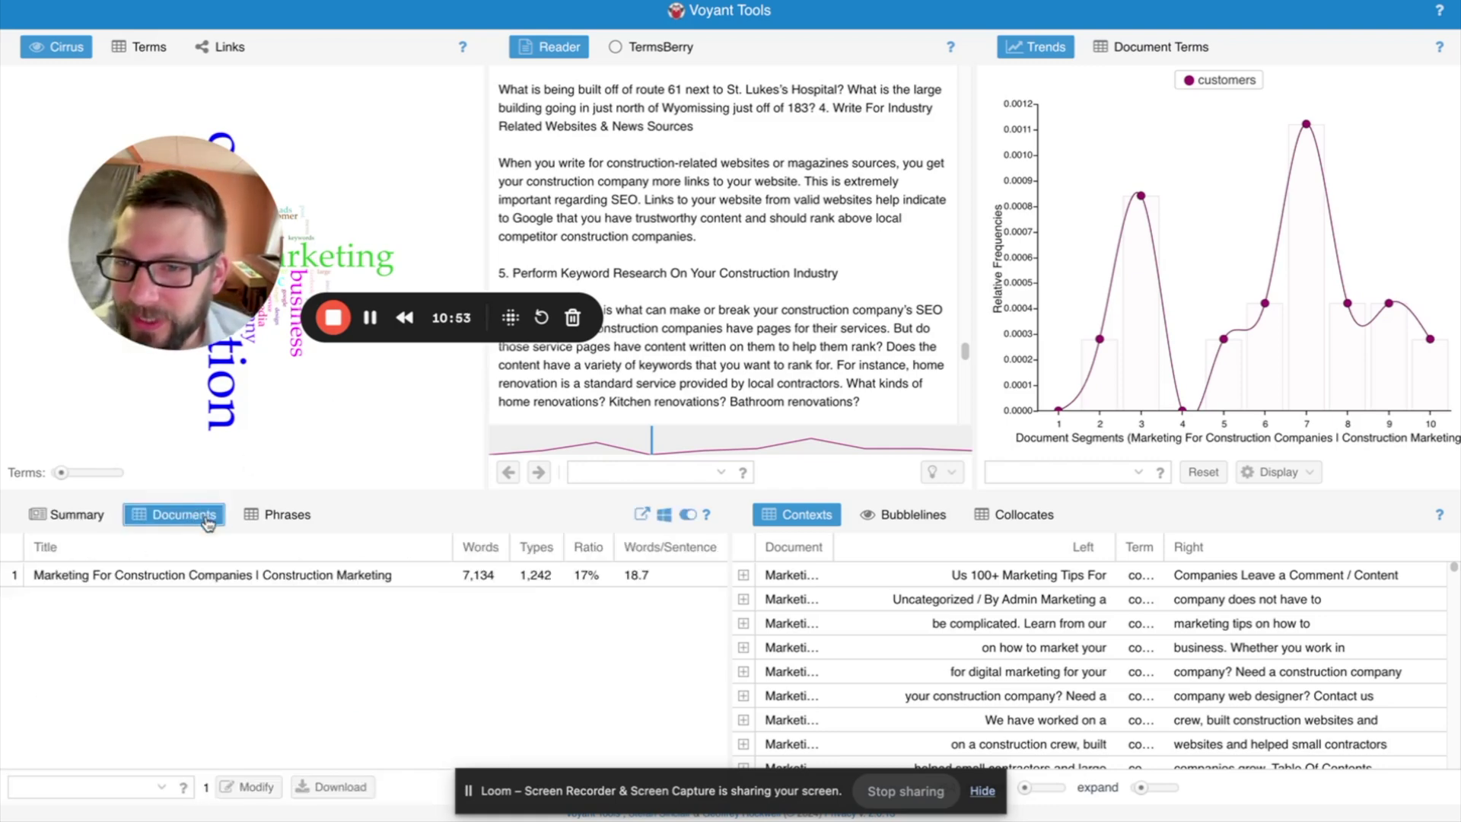
pyautogui.click(282, 514)
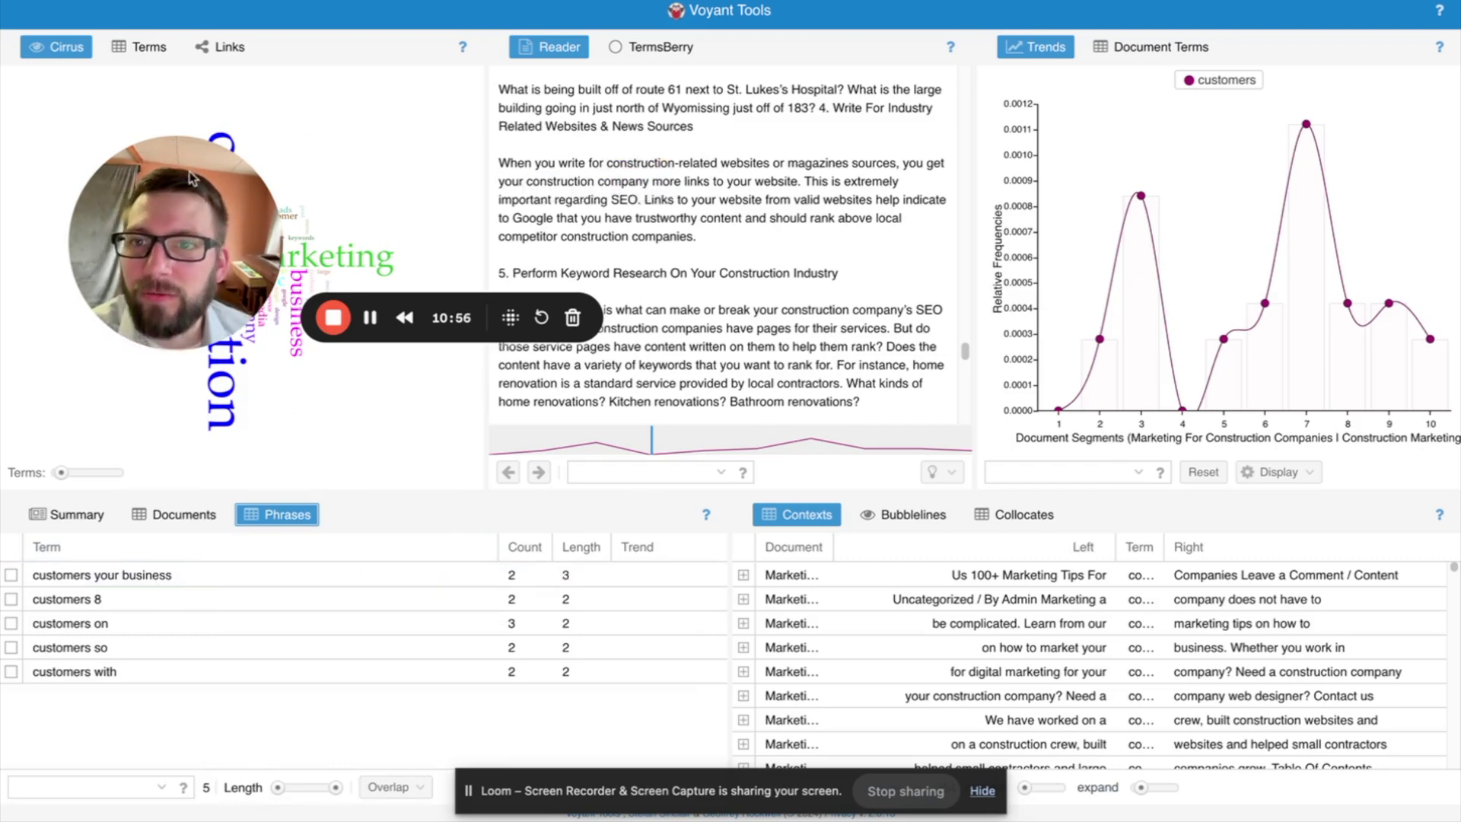
pyautogui.moveTo(115, 304); pyautogui.dragTo(468, 236)
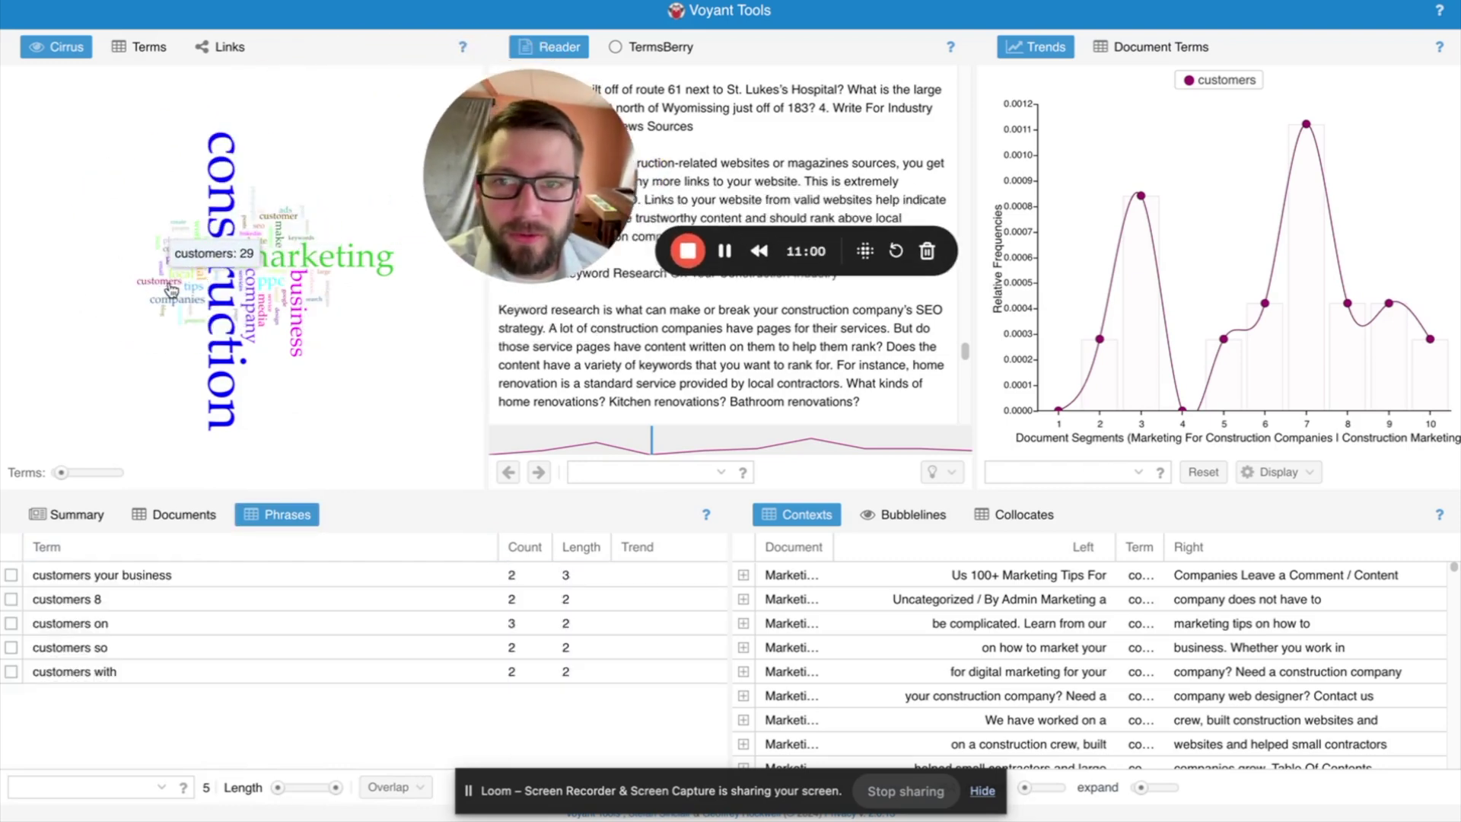
# Plot the construction term's trend, list the corpus terms by frequency, and spread out the linked terms network to examine its connections
pyautogui.click(222, 204)
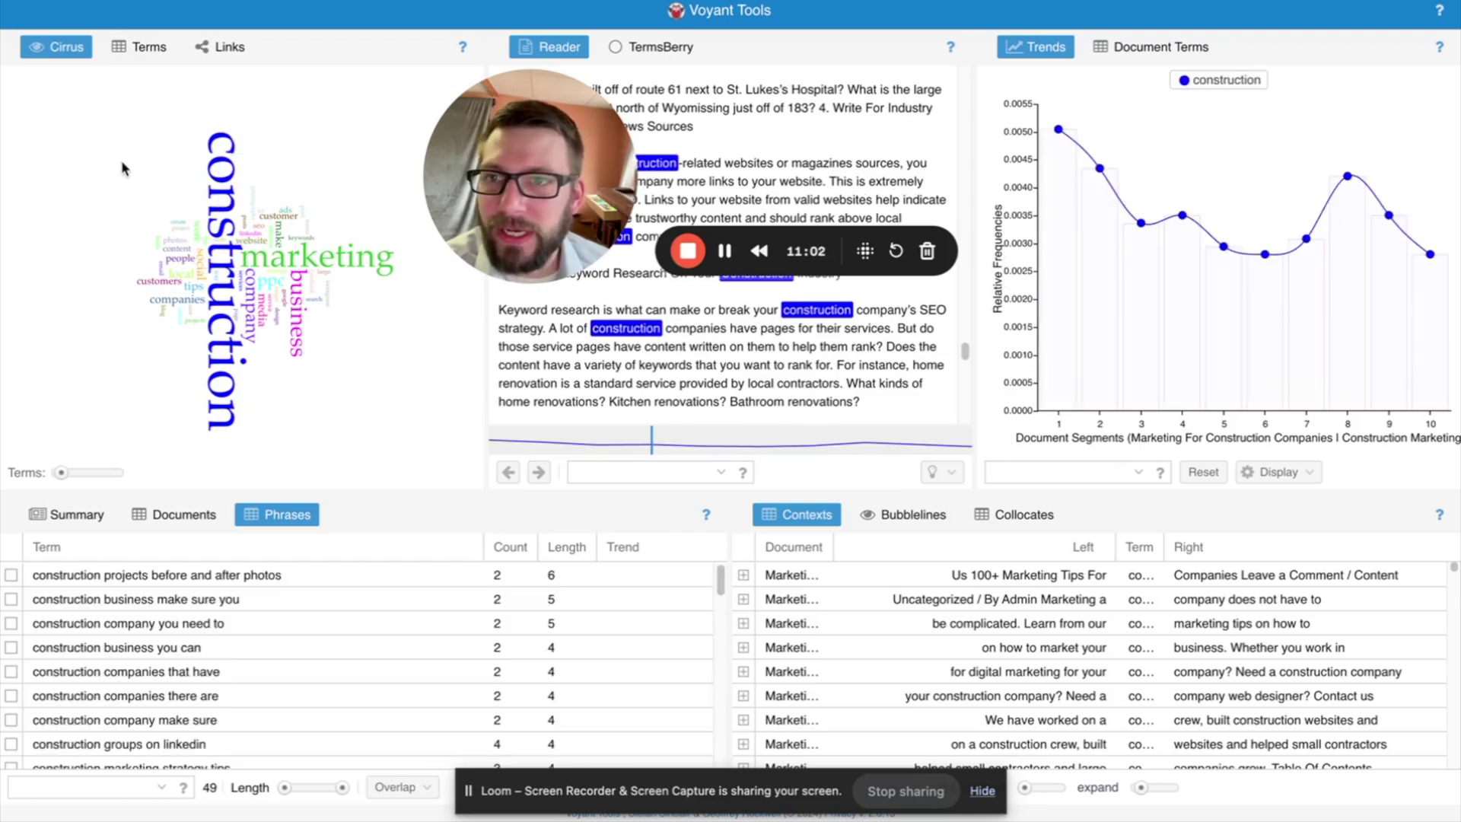
pyautogui.click(147, 49)
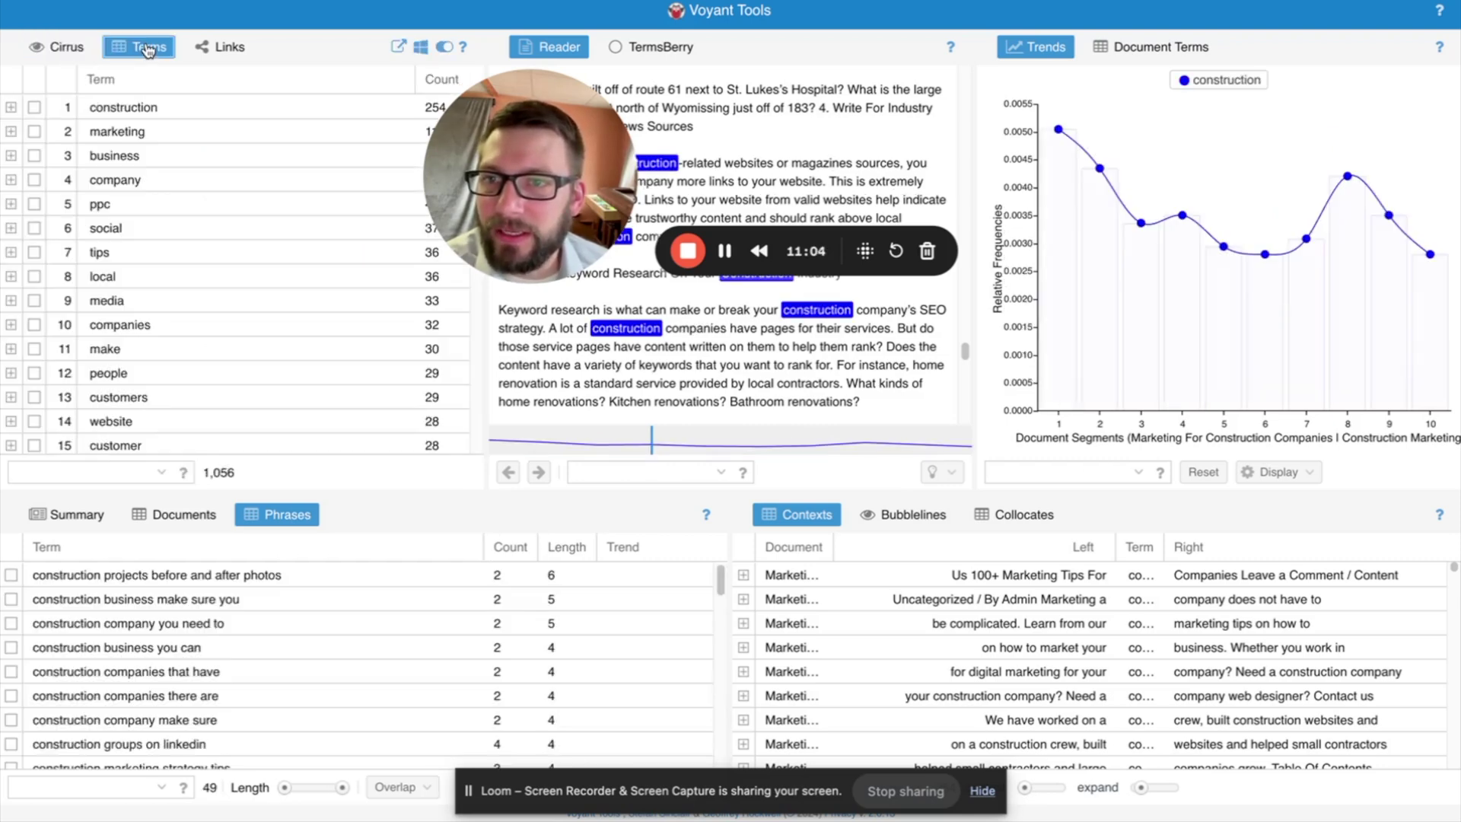
pyautogui.click(242, 49)
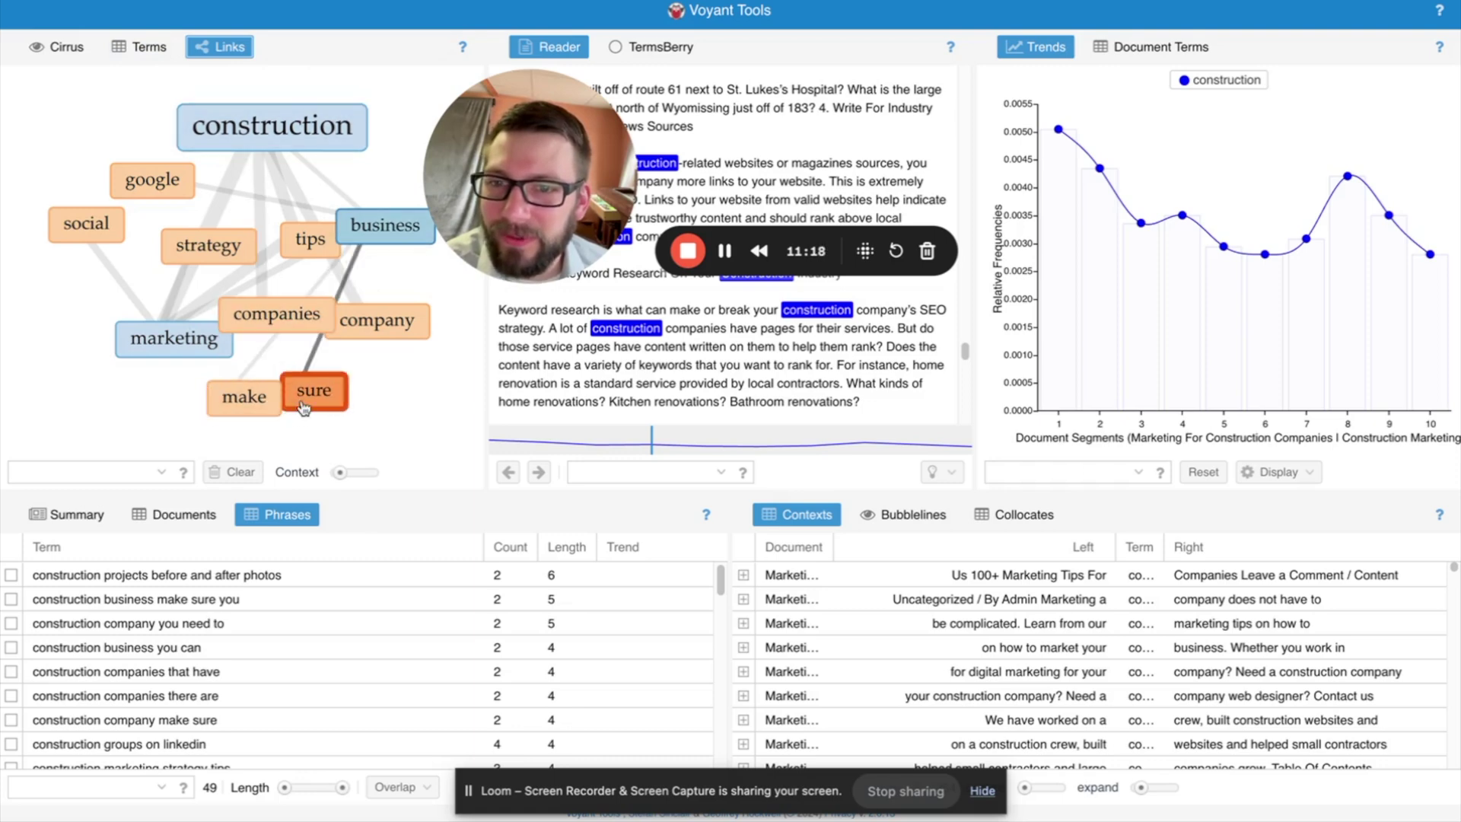
pyautogui.moveTo(269, 318); pyautogui.dragTo(58, 379)
pyautogui.moveTo(140, 300); pyautogui.dragTo(210, 273)
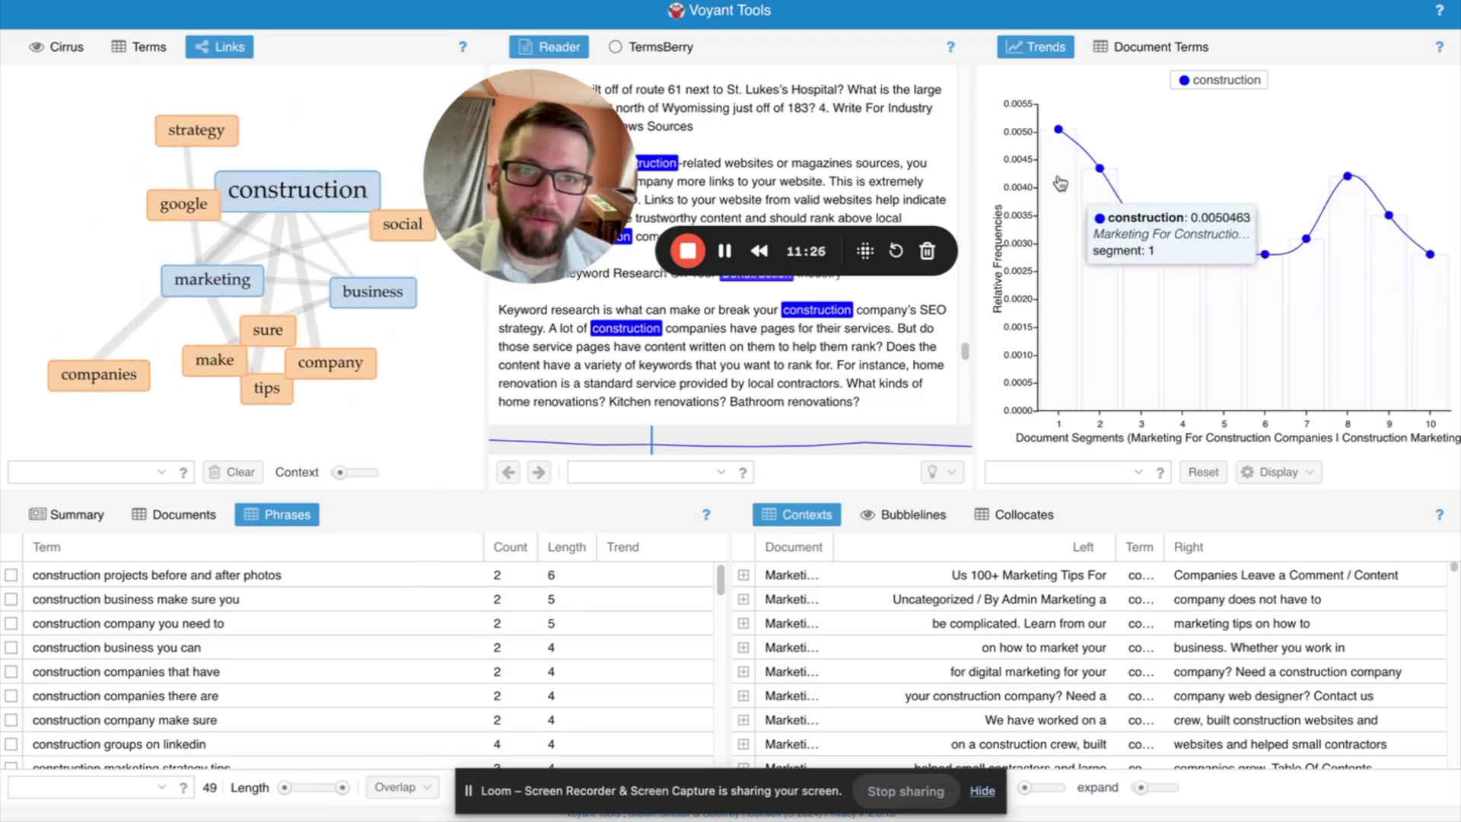
pyautogui.moveTo(1404, 226)
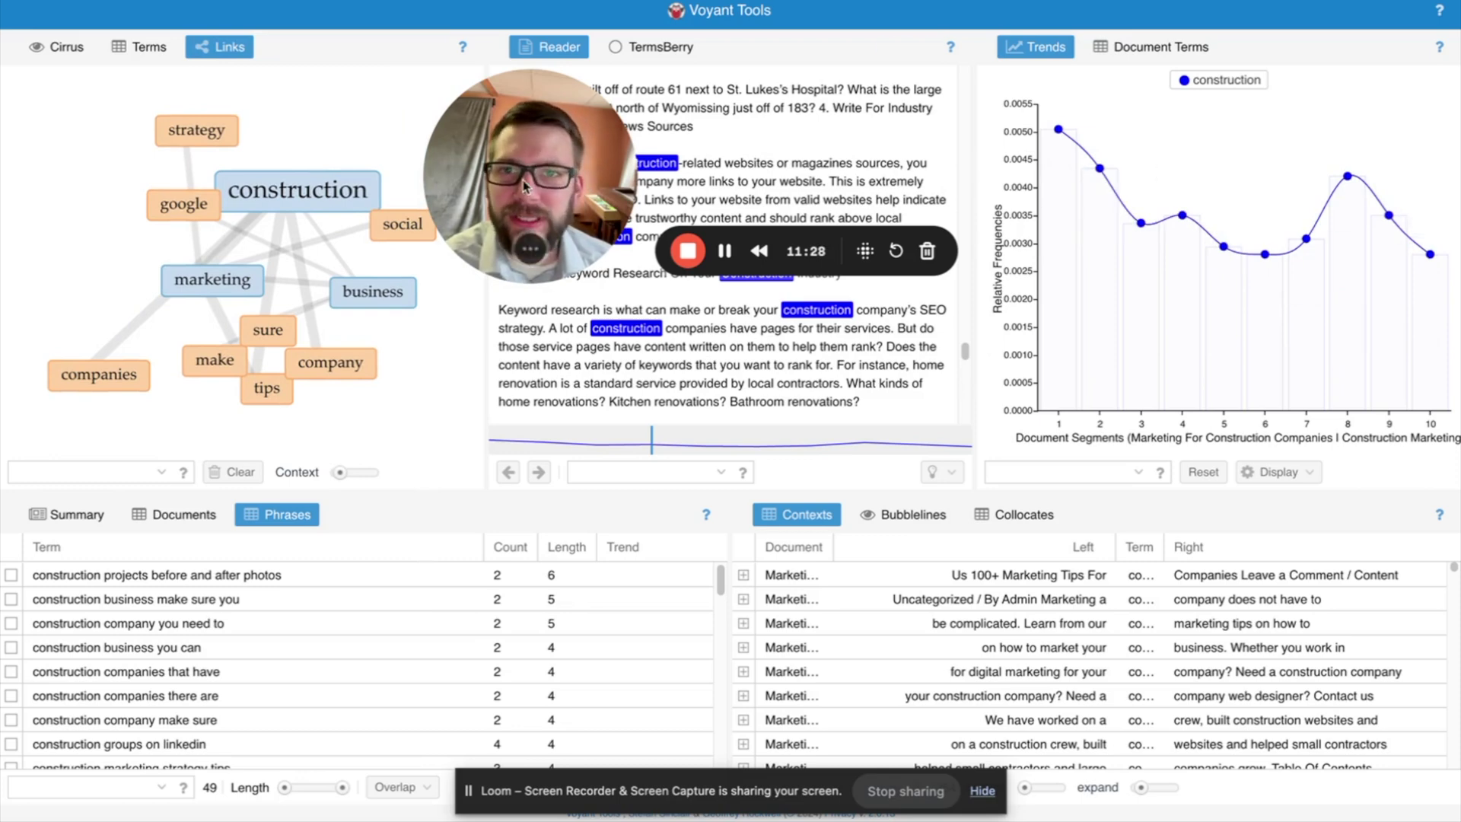
# Switch to the Peak Integrative Medicine analysis, display its term links network, and move the peak and health nodes away from the others
pyautogui.click(312, 0)
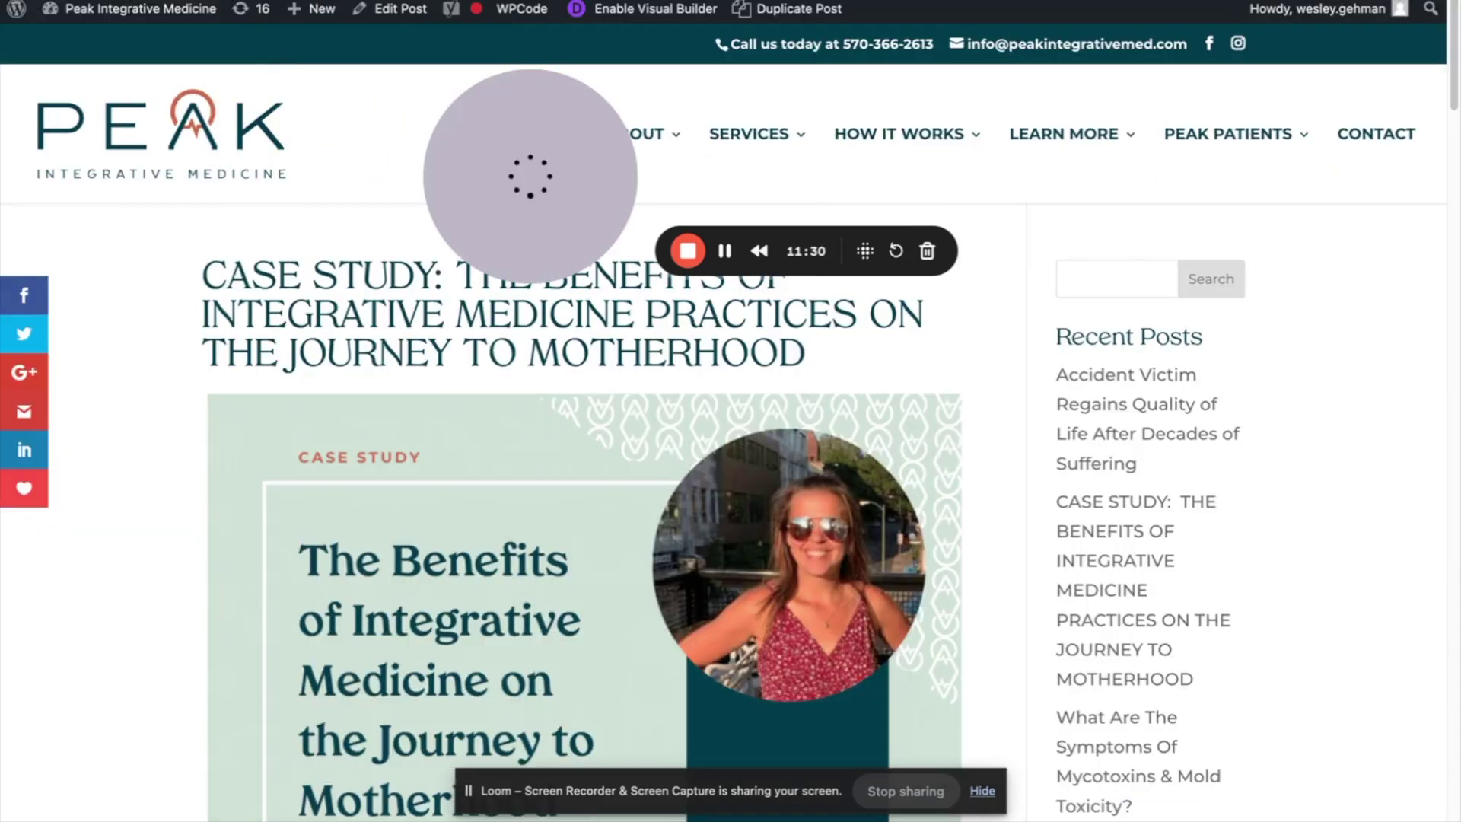
pyautogui.click(488, 0)
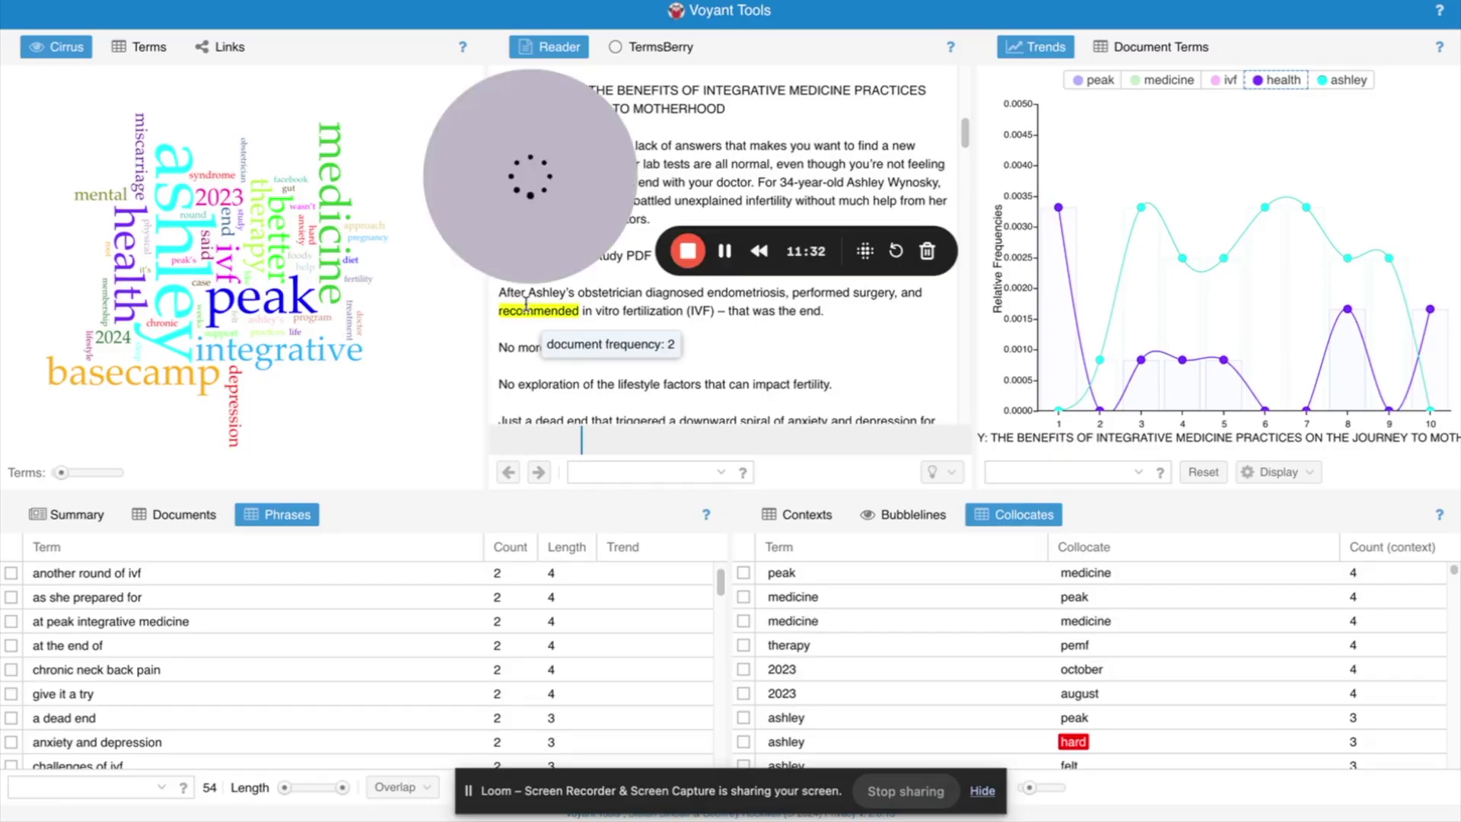
pyautogui.click(214, 48)
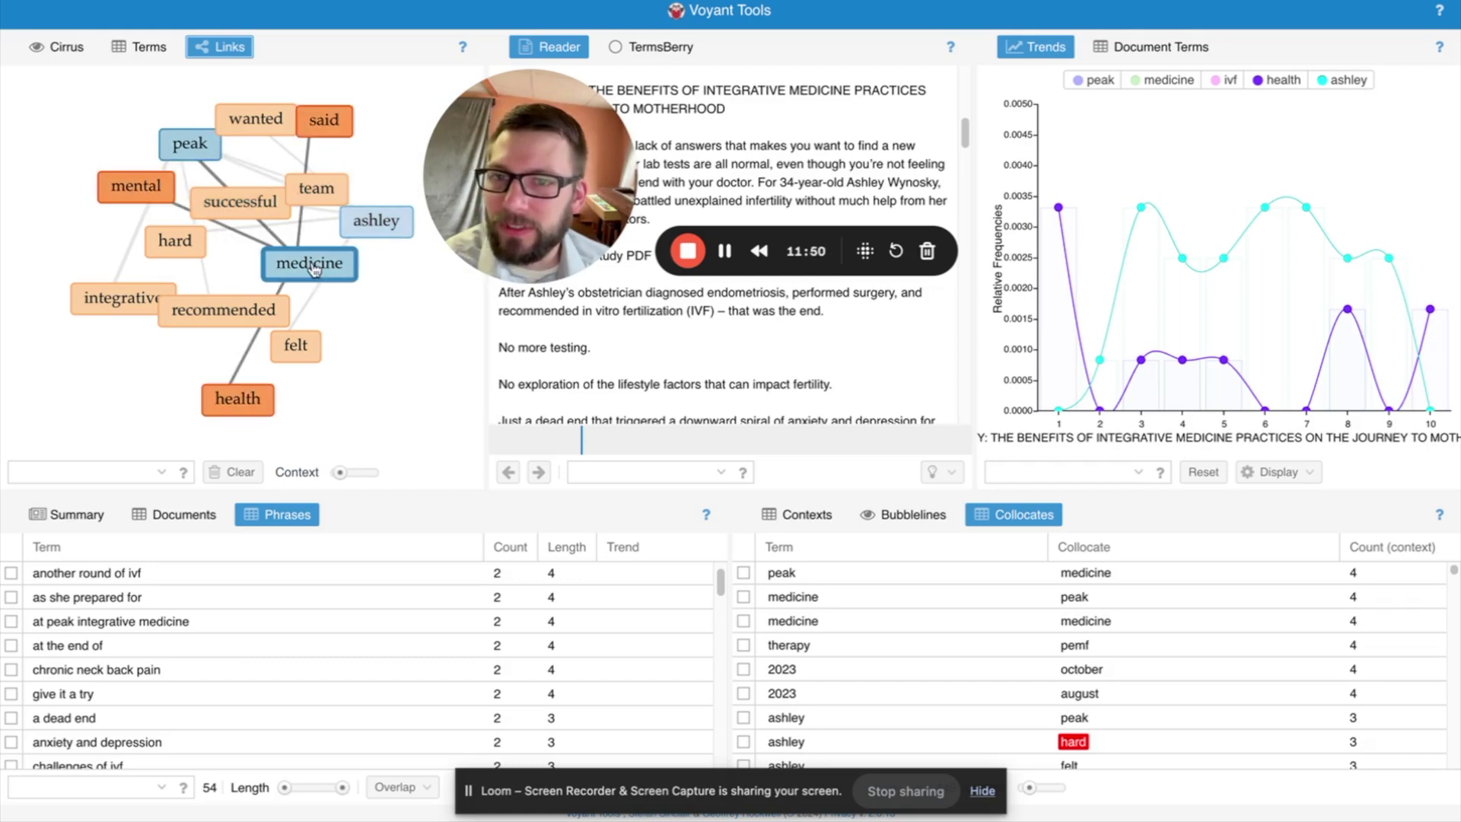
pyautogui.moveTo(369, 228); pyautogui.dragTo(24, 445)
pyautogui.moveTo(99, 402); pyautogui.dragTo(62, 434)
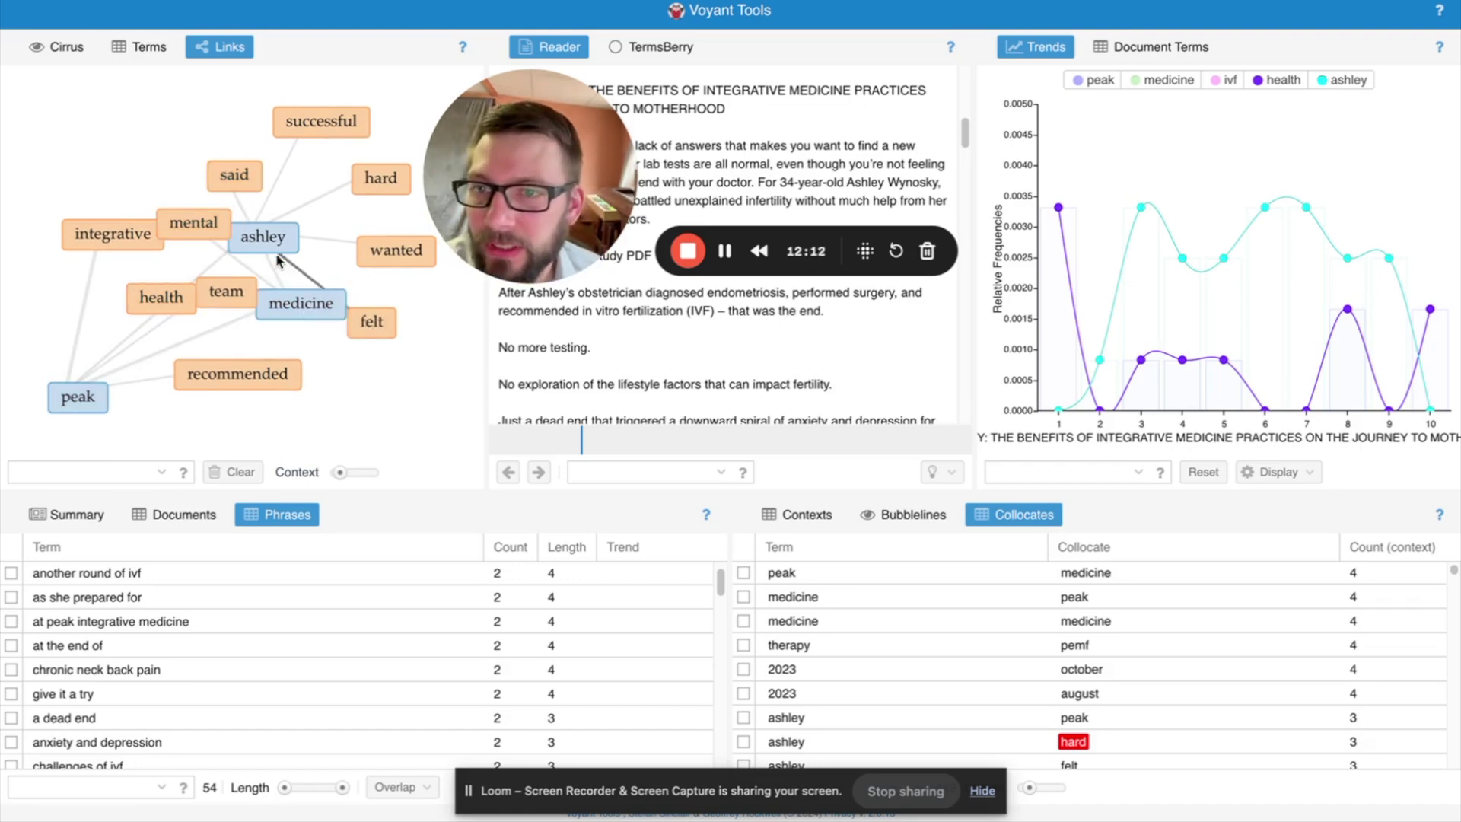
pyautogui.moveTo(160, 297)
pyautogui.mouseDown()
pyautogui.moveTo(57, 292)
pyautogui.moveTo(81, 151)
pyautogui.moveTo(82, 347)
pyautogui.moveTo(97, 236)
pyautogui.mouseUp()
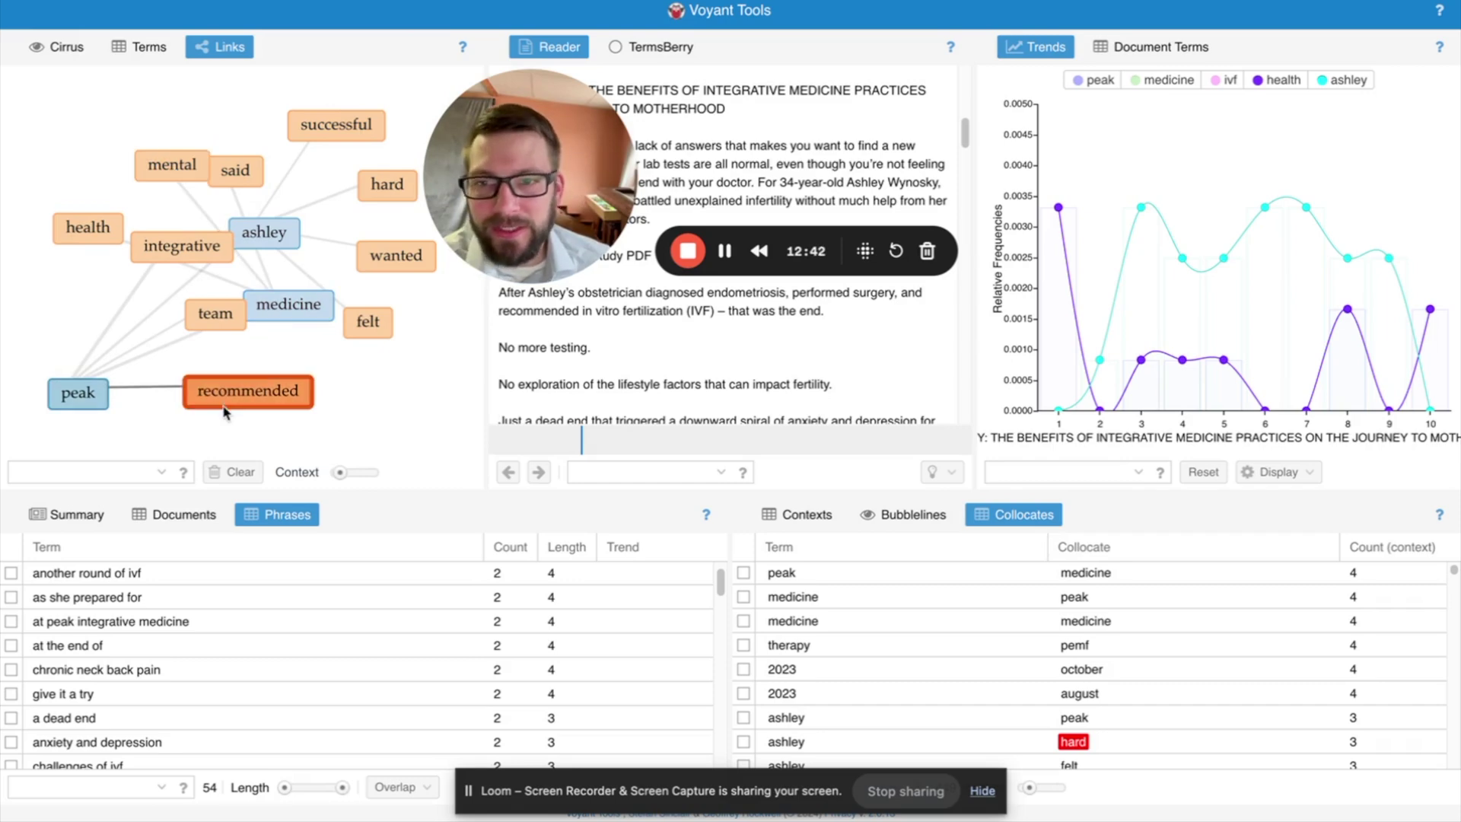
pyautogui.moveTo(80, 393); pyautogui.dragTo(112, 401)
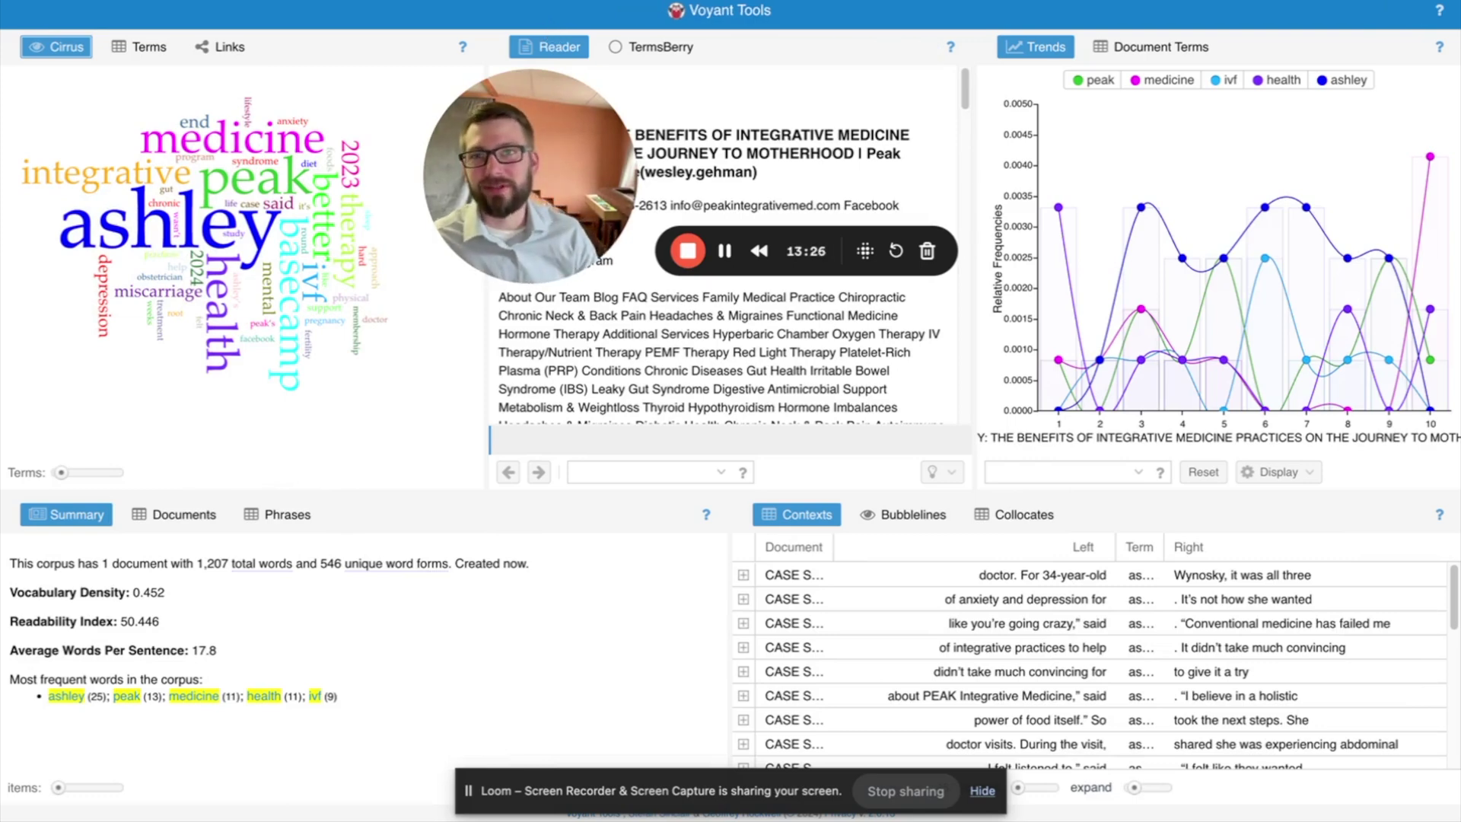
# Return to the case study analysis that shows the rearranged term links network
pyautogui.click(328, 1)
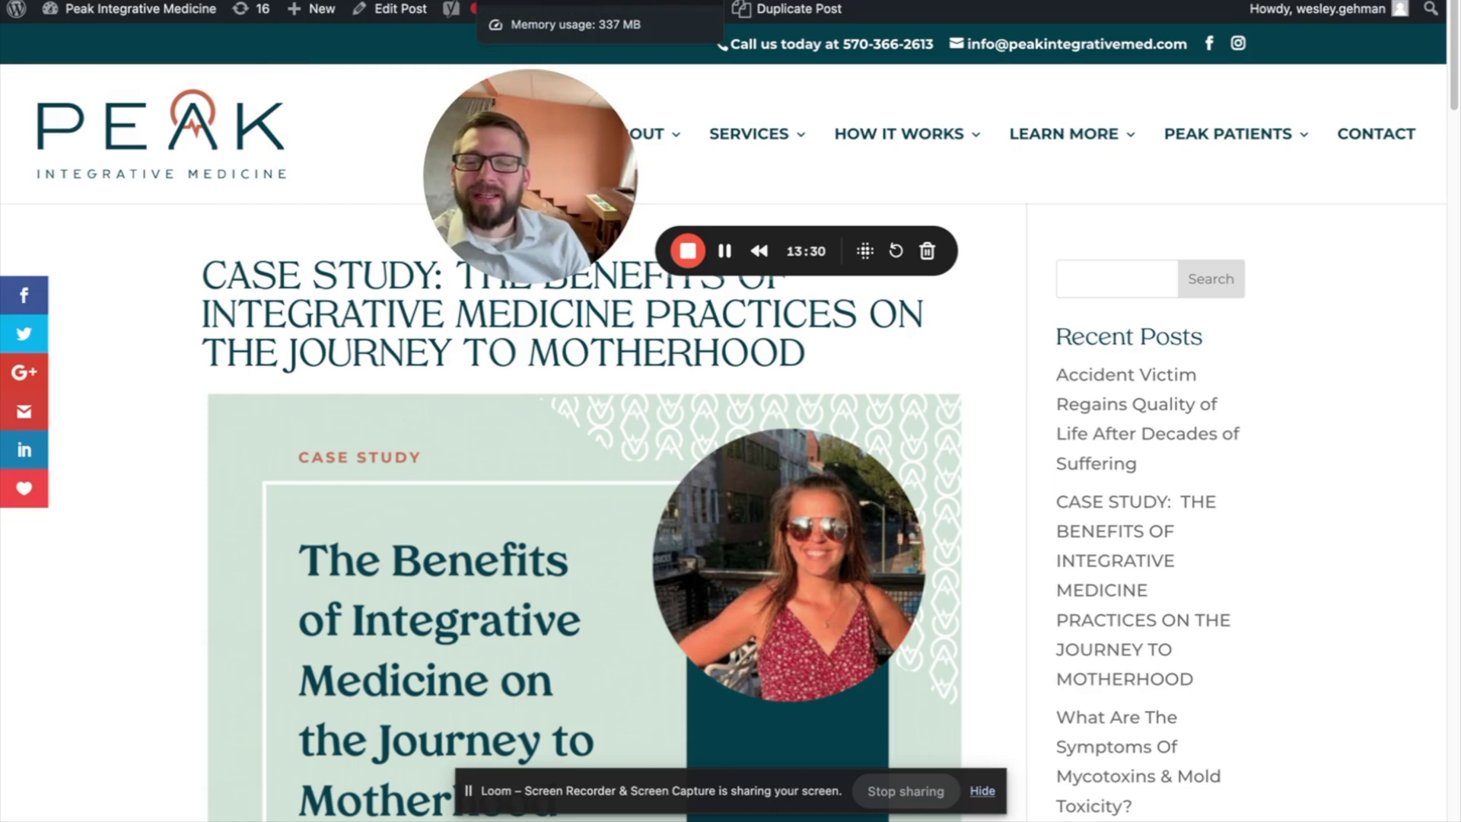
pyautogui.click(533, 1)
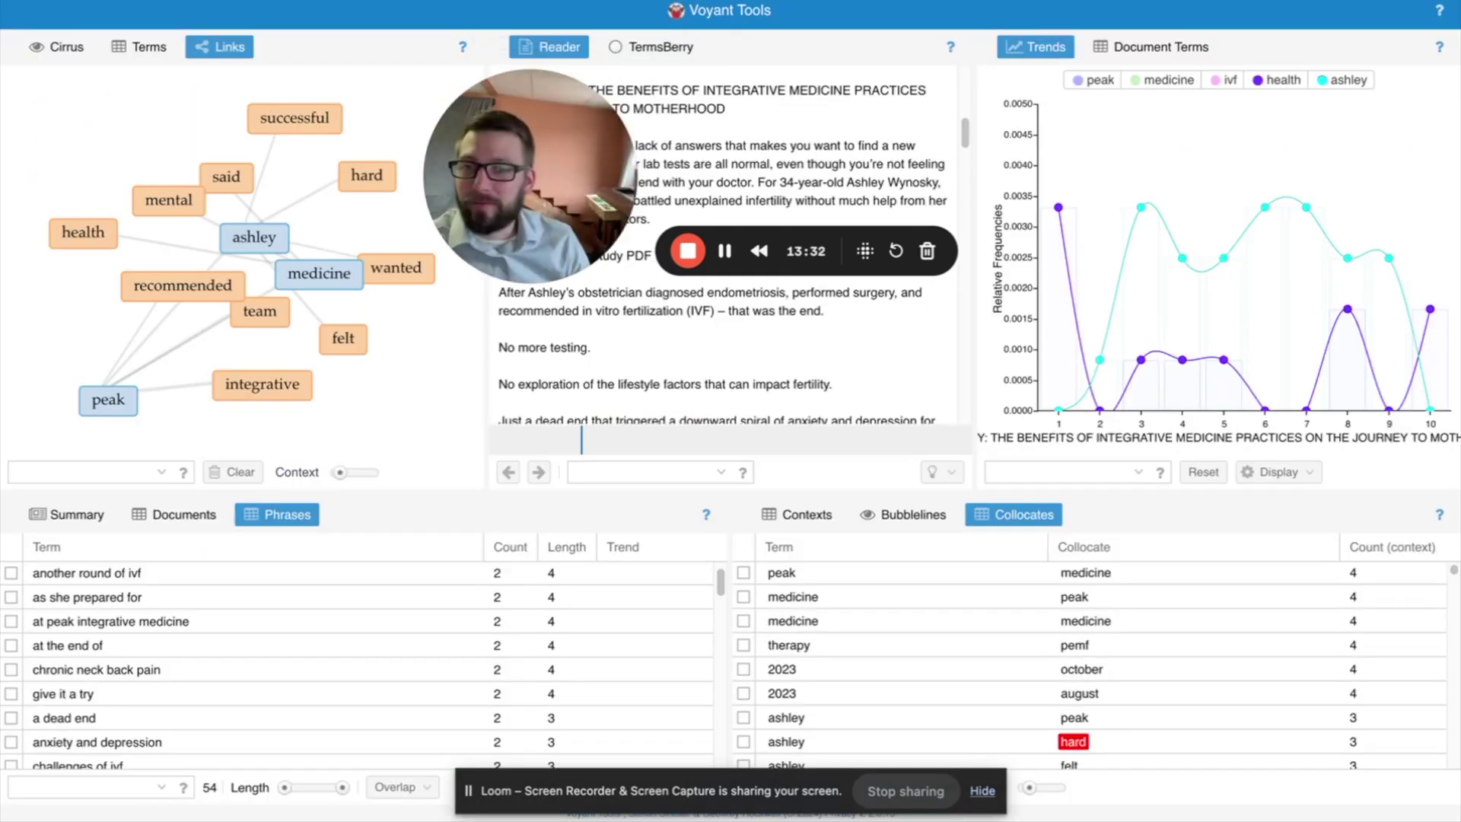
pyautogui.moveTo(572, 127); pyautogui.dragTo(170, 648)
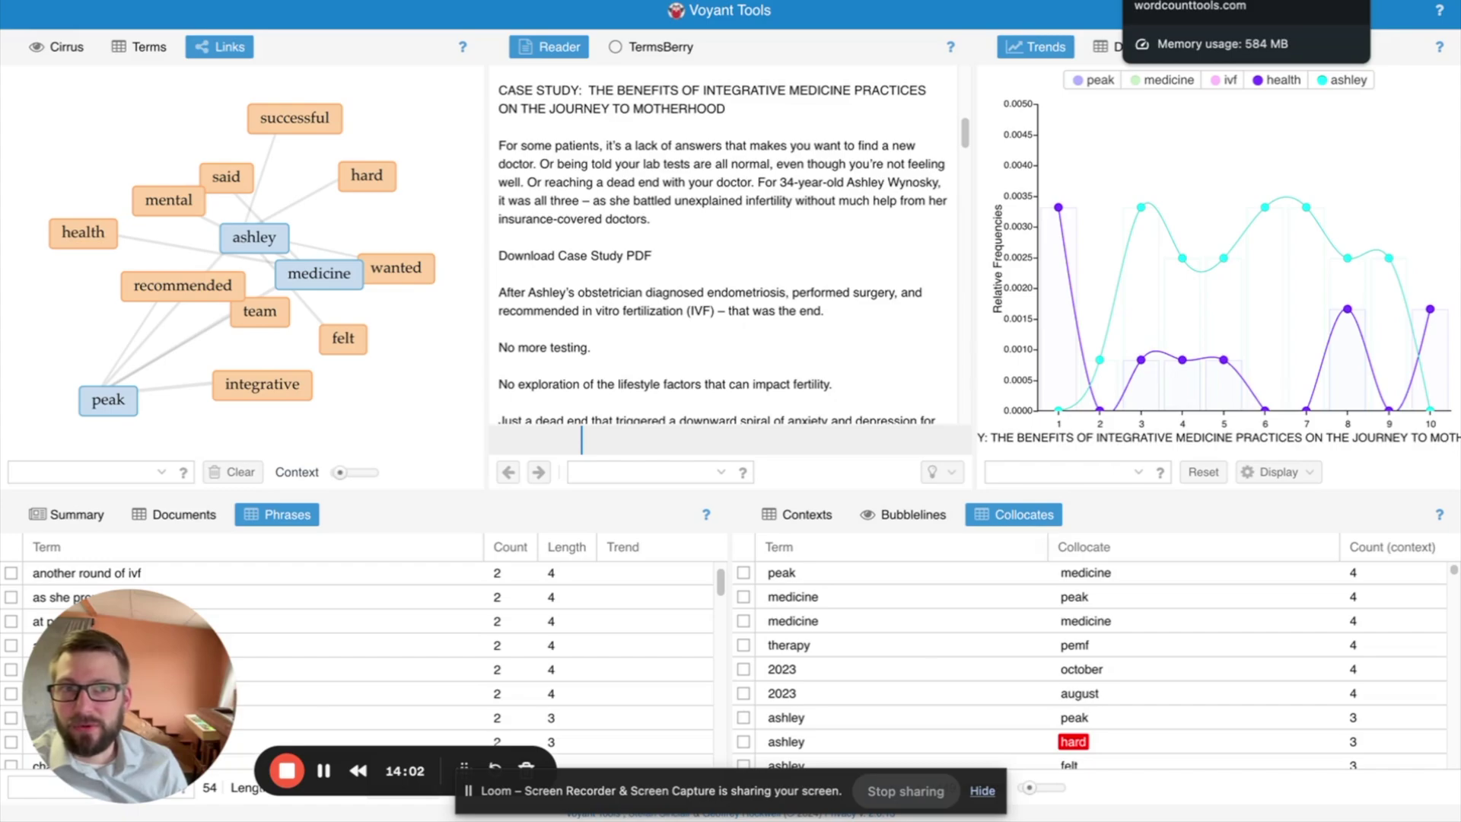
# Switch to the Word Counter on wordcounttools.com, dismiss the ad, and review its basic and extra word count statistics
pyautogui.click(1187, 0)
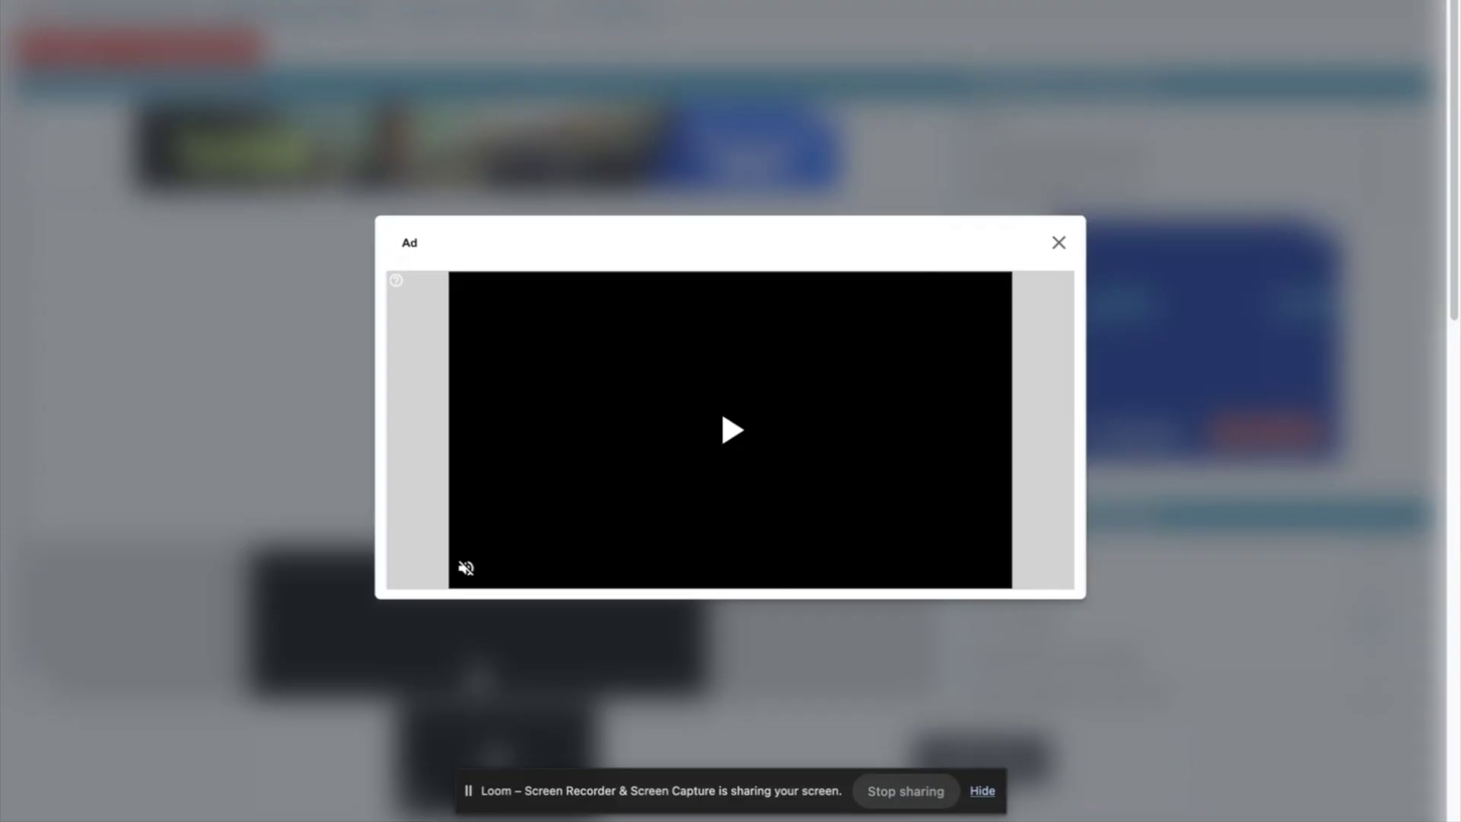
pyautogui.click(1058, 242)
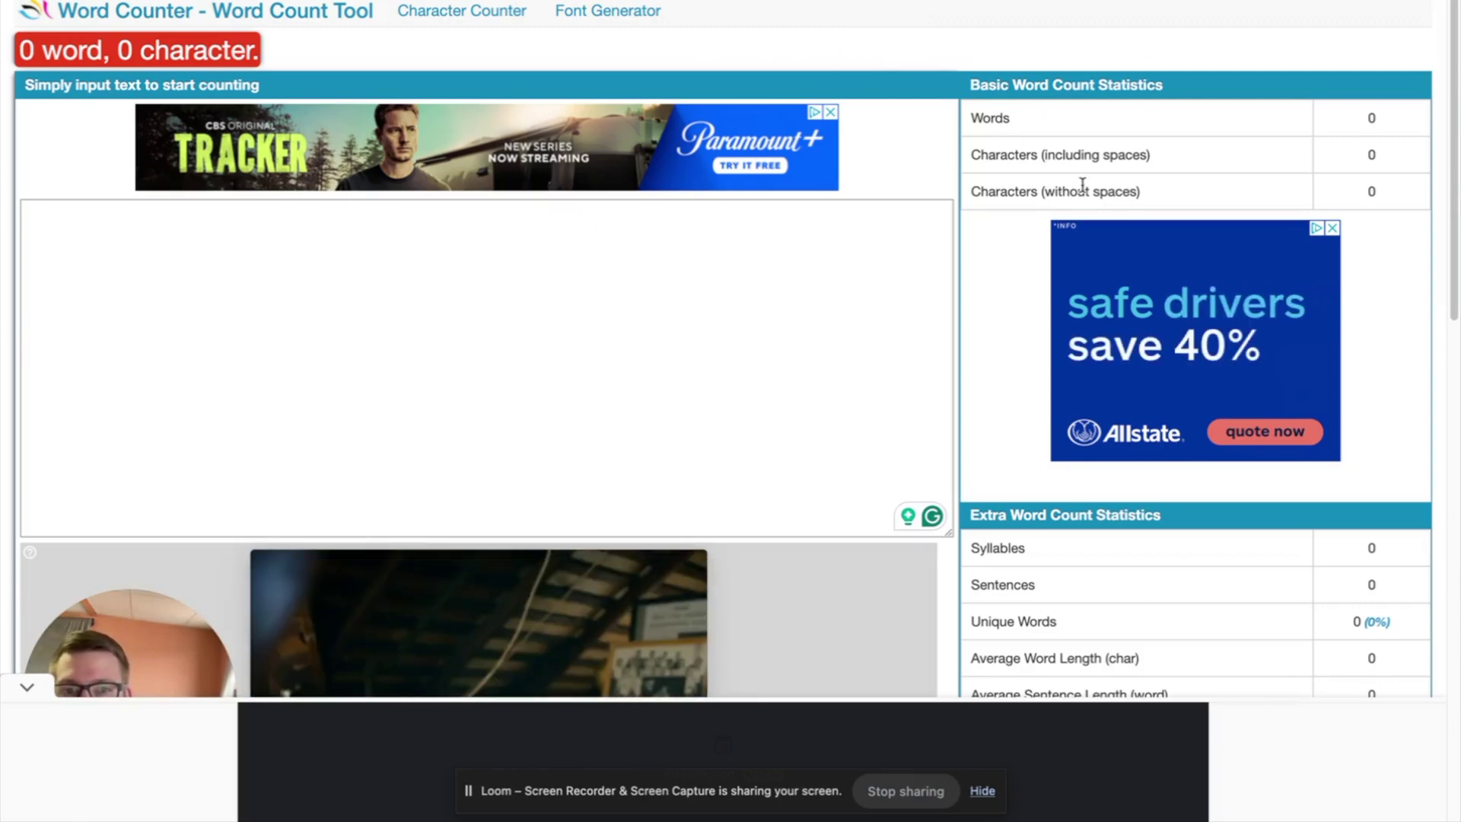
pyautogui.scroll(-2, 1201, 640)
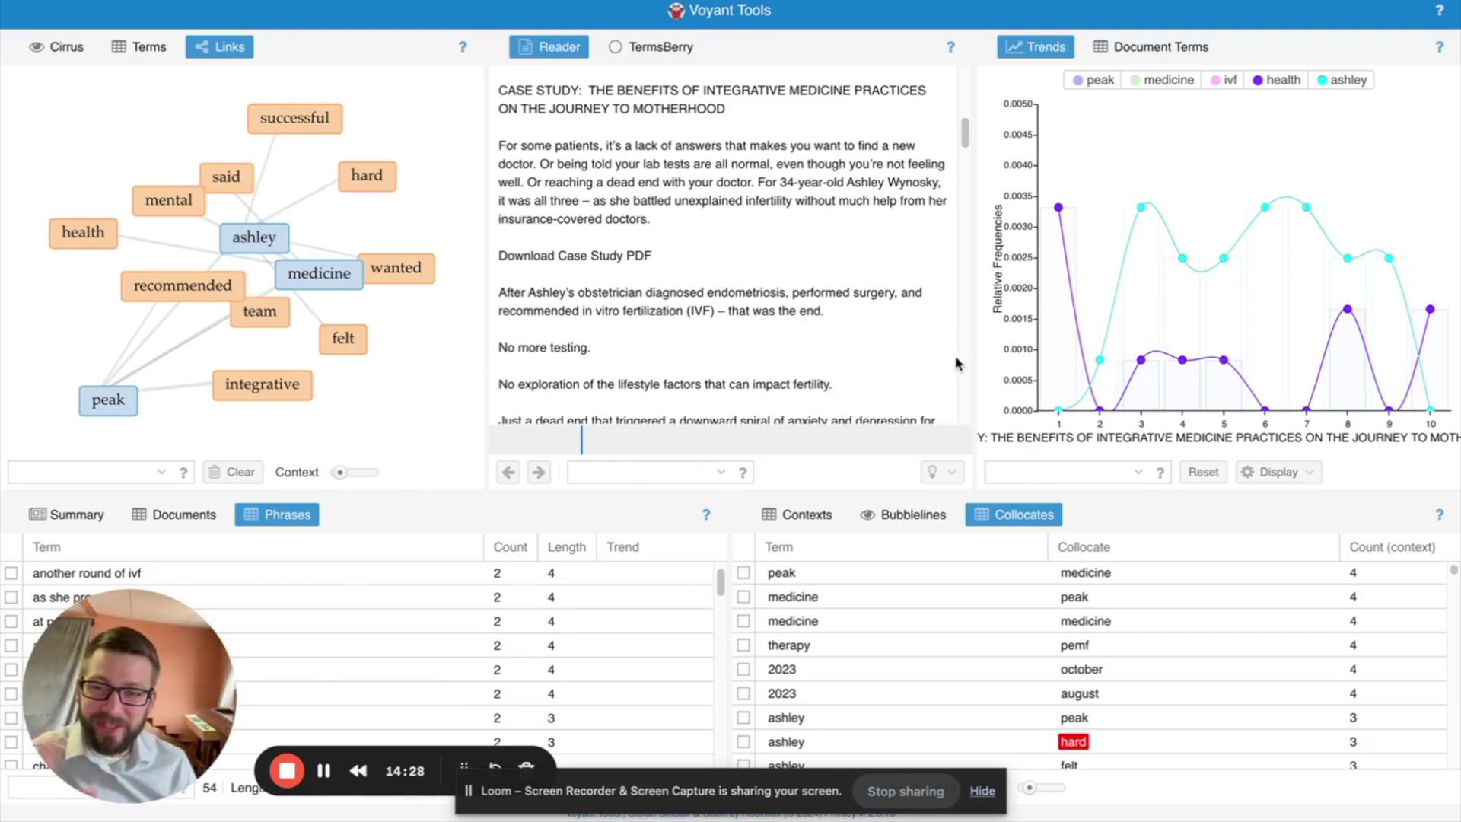
pyautogui.click(287, 772)
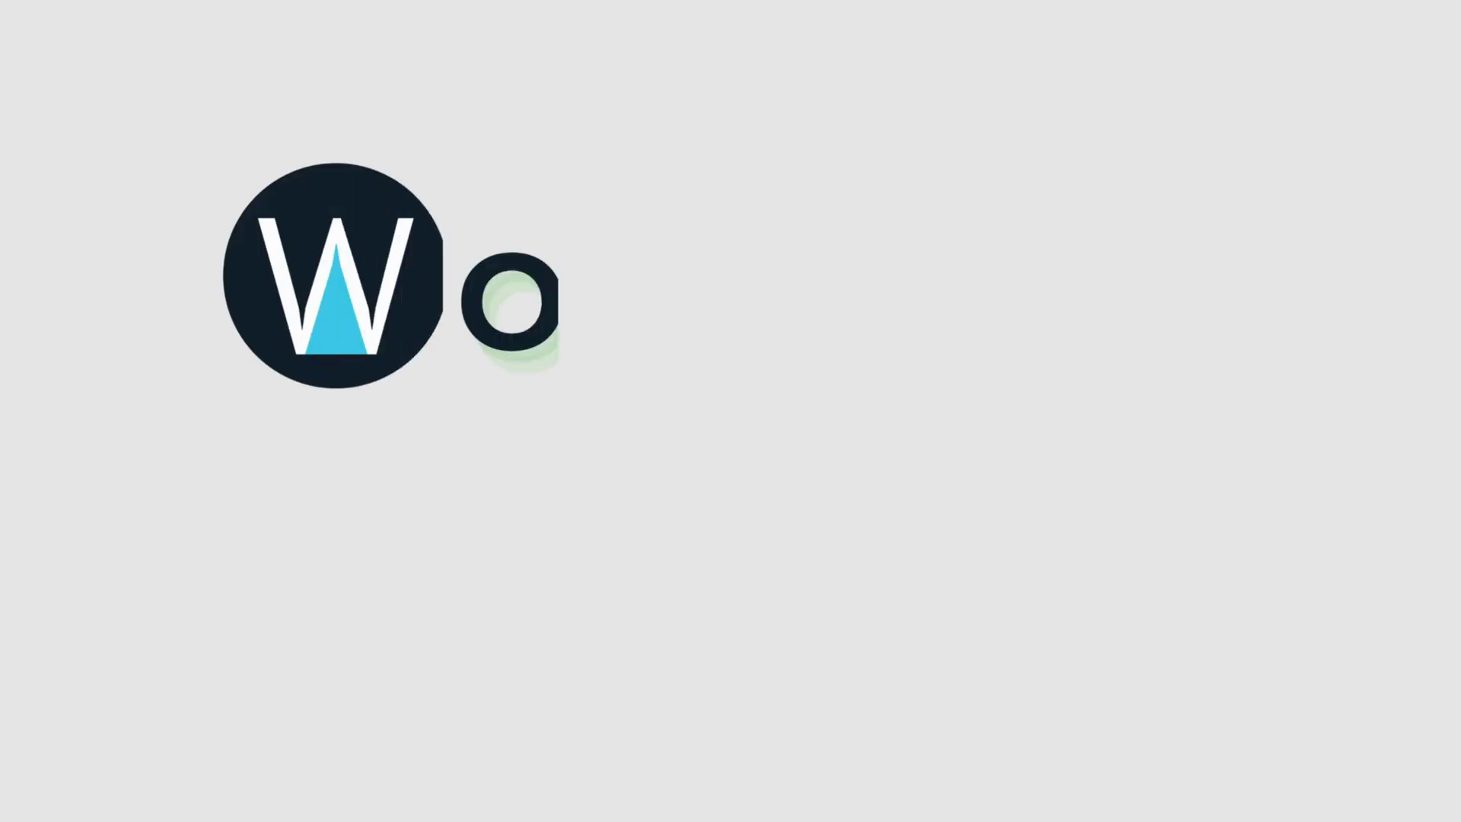